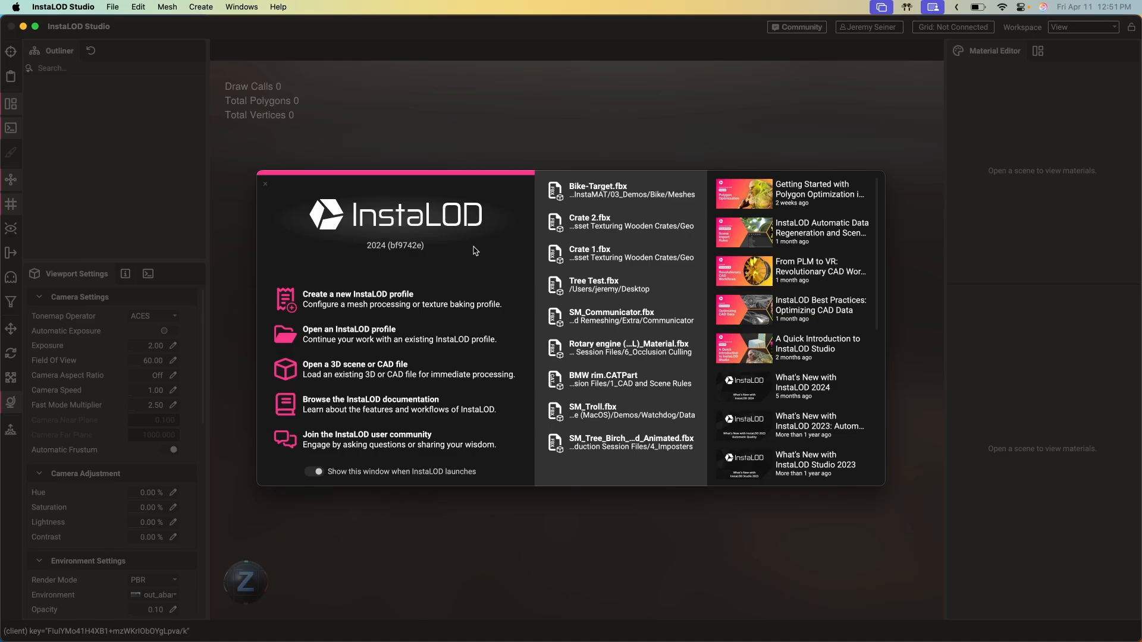
# - Create a new Remesh profile without a template and load the troll model into the scene
pyautogui.click(364, 299)
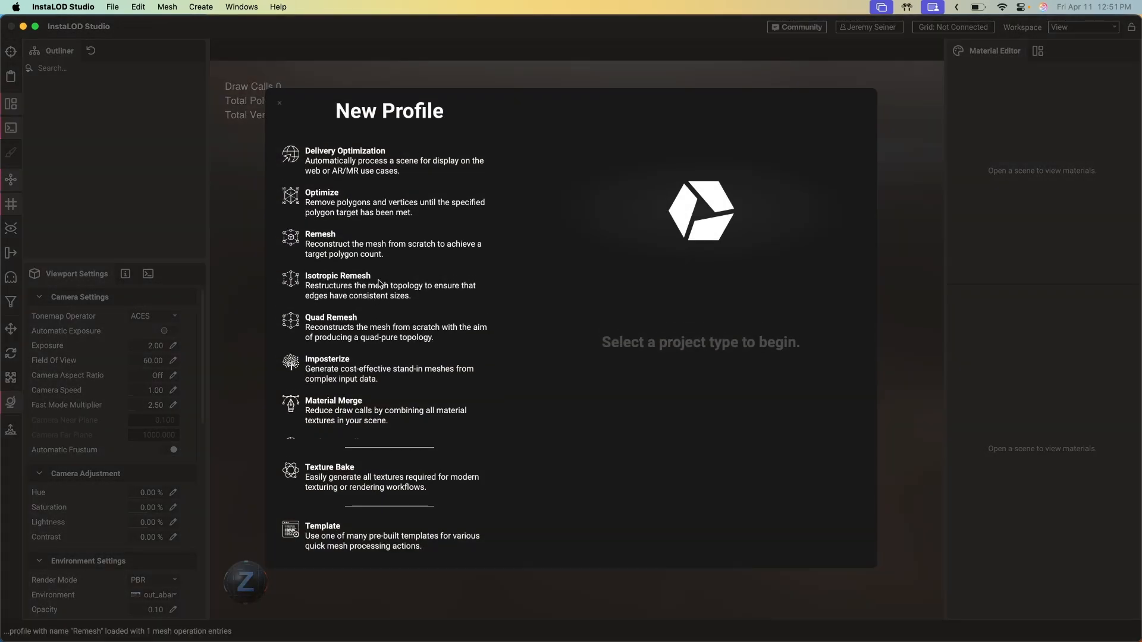
pyautogui.click(329, 241)
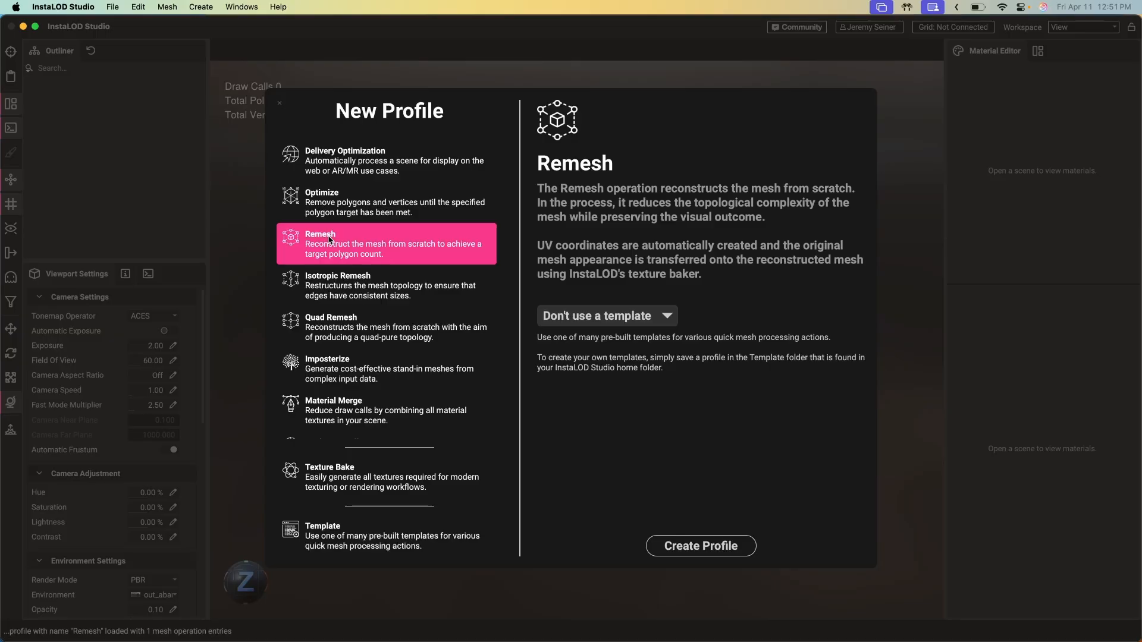
pyautogui.click(699, 552)
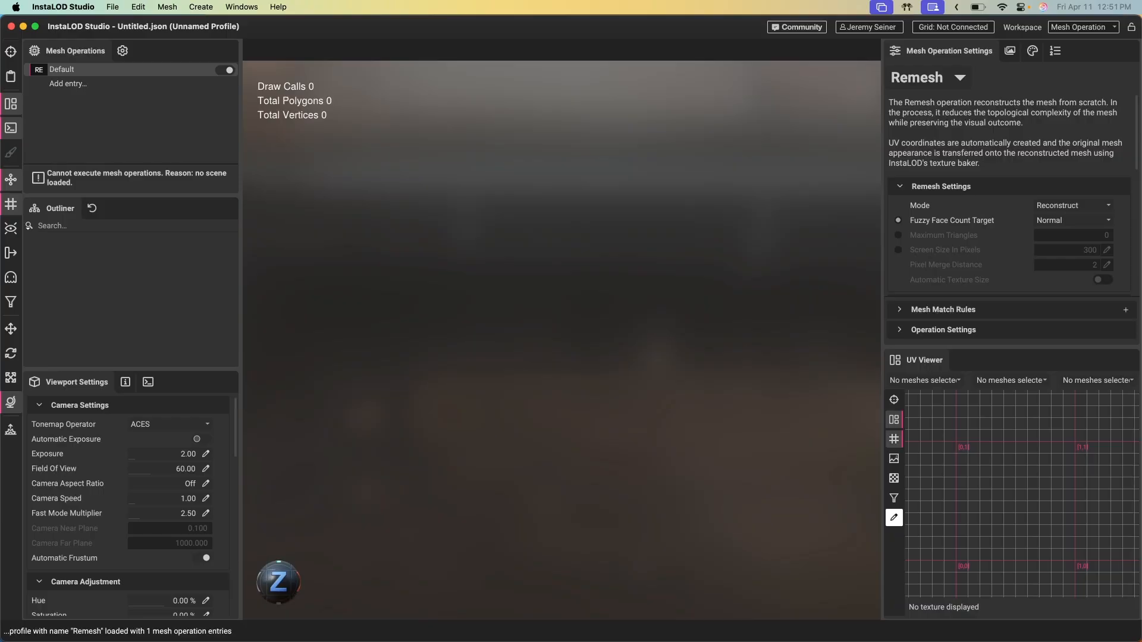
pyautogui.moveTo(11, 379); pyautogui.dragTo(492, 297)
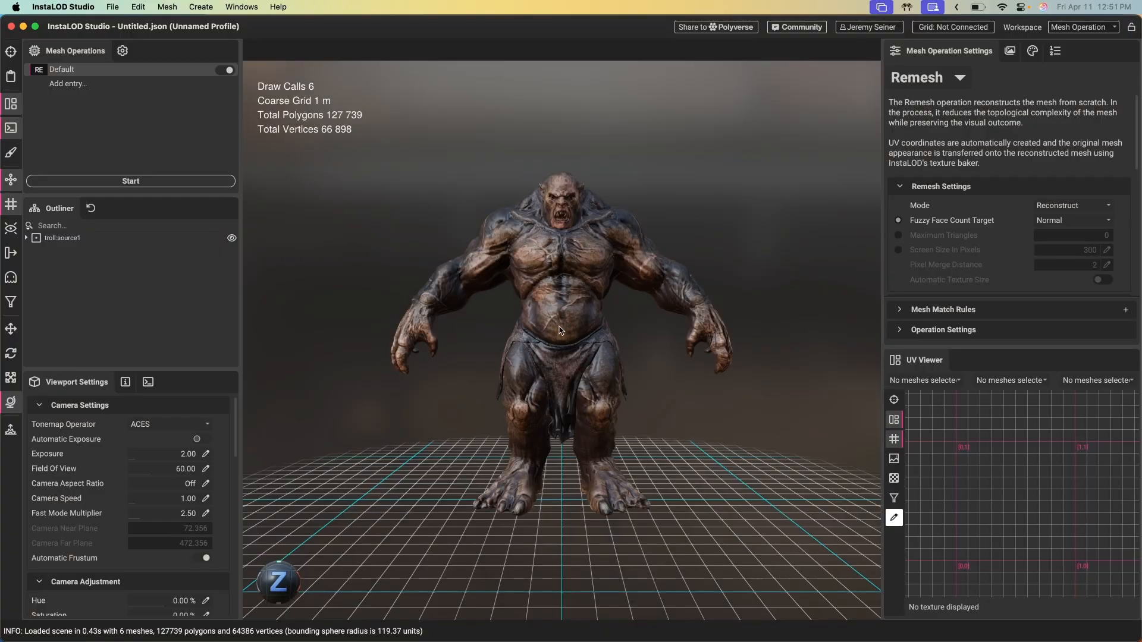
# - Examine the troll body's wireframe, the separate meshes in the scene and the body's UV layout
pyautogui.moveTo(560, 323); pyautogui.dragTo(538, 328)
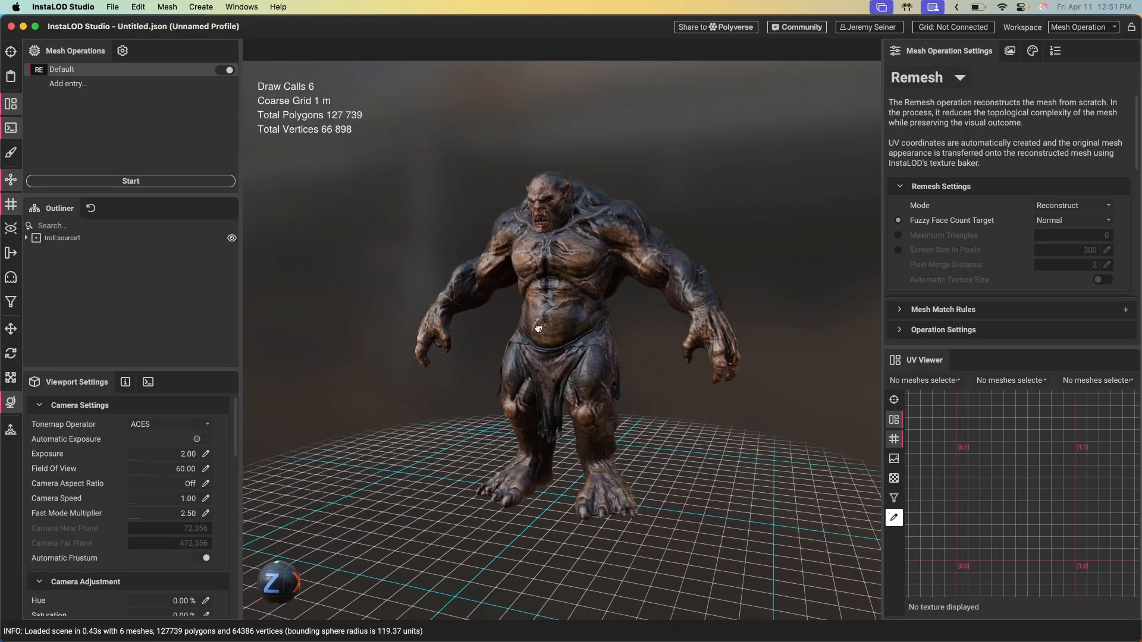
pyautogui.click(549, 280)
pyautogui.scroll(5, 551, 250)
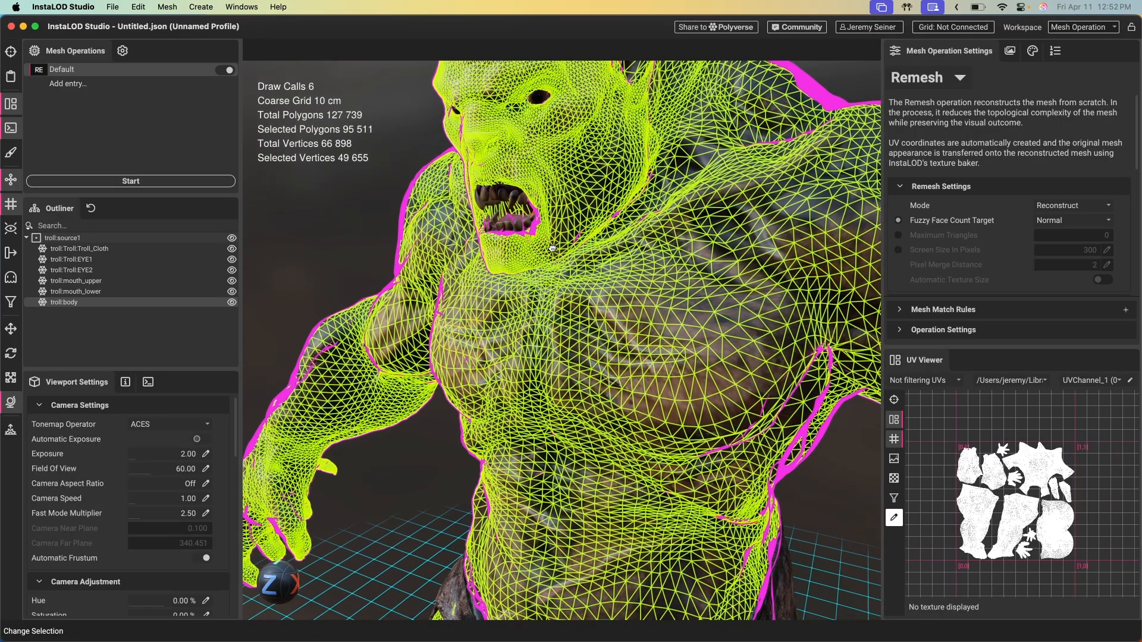
pyautogui.scroll(-5, 552, 248)
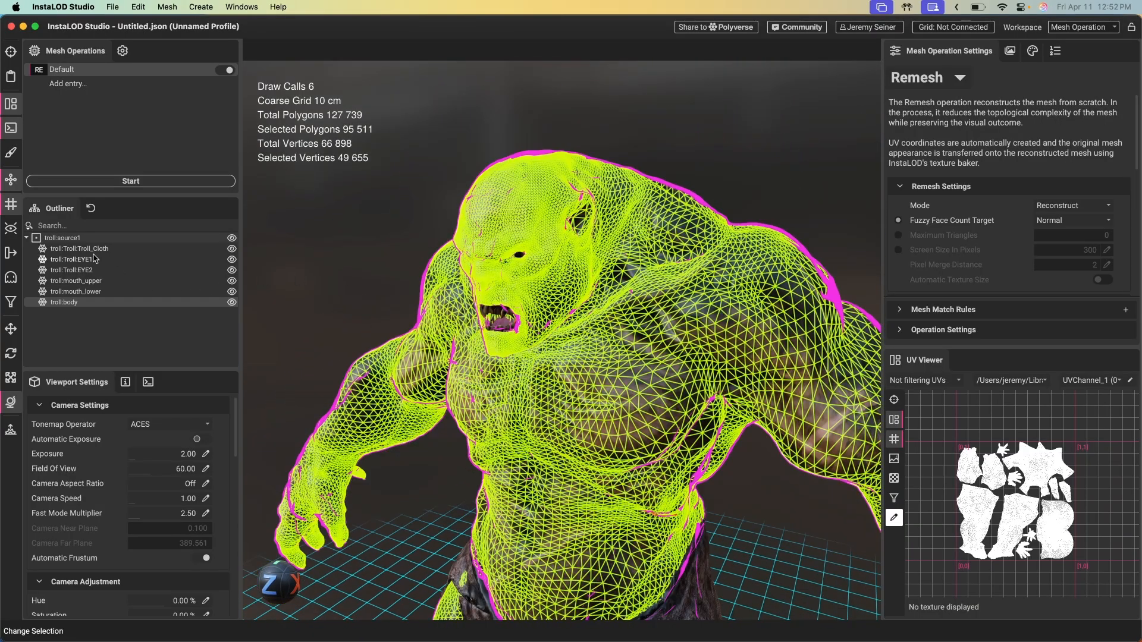
pyautogui.click(42, 248)
pyautogui.press('Down')
pyautogui.press('Down')
pyautogui.press('Down')
pyautogui.press('Down')
pyautogui.press('Down')
pyautogui.scroll(3, 1020, 510)
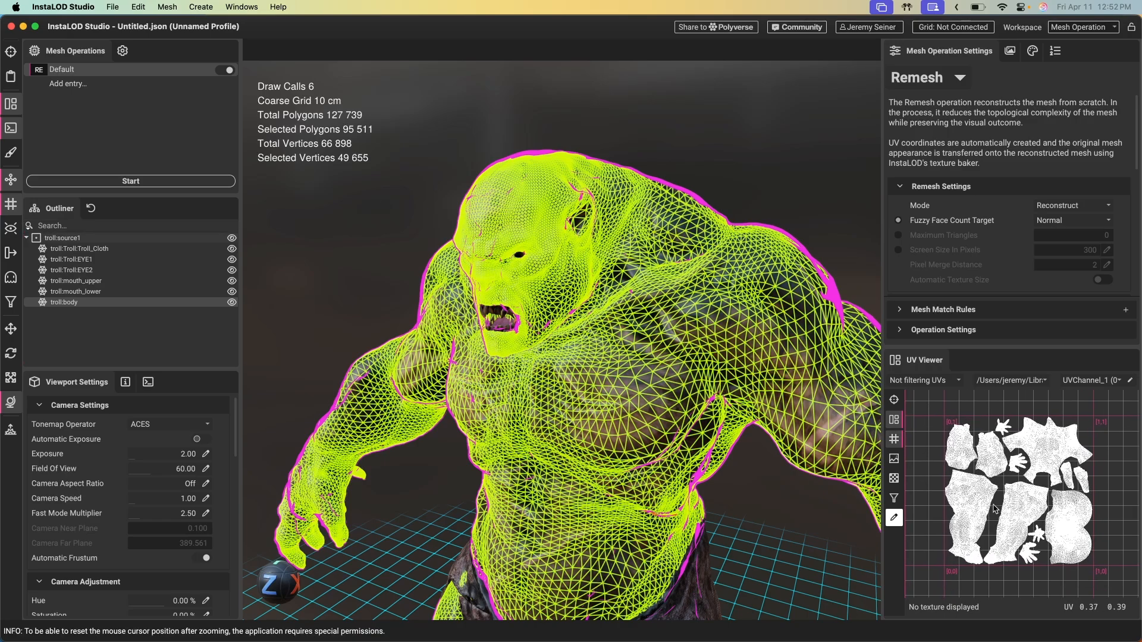
# - View the scene's materials, then deselect the body mesh and examine the whole textured troll
pyautogui.click(1033, 53)
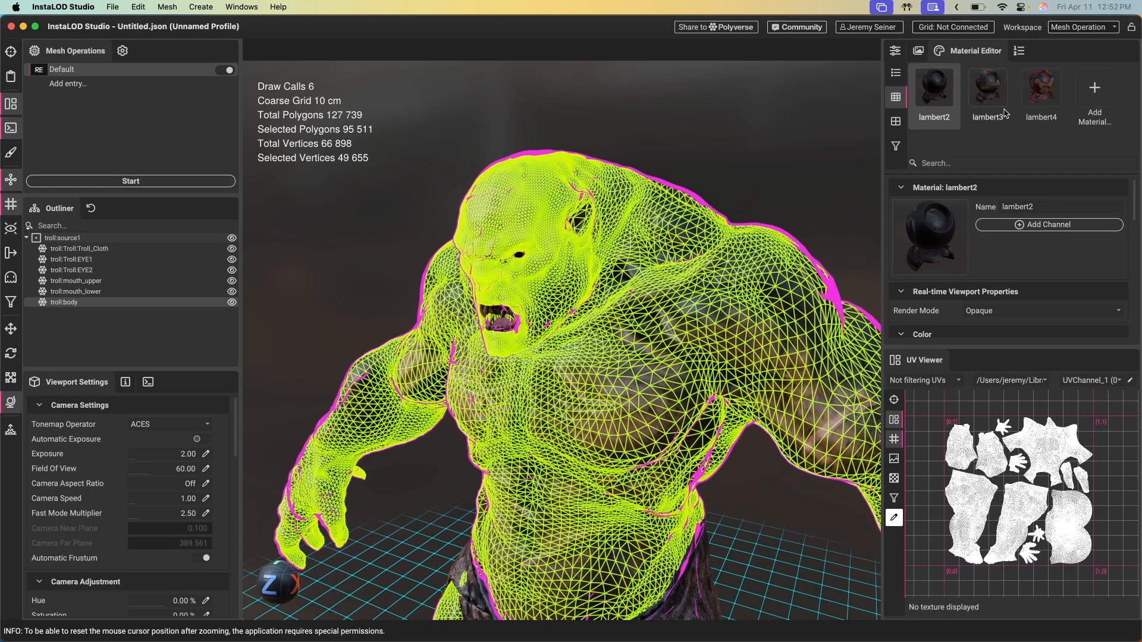
pyautogui.scroll(-5, 684, 133)
pyautogui.moveTo(654, 236); pyautogui.dragTo(599, 235, button='middle')
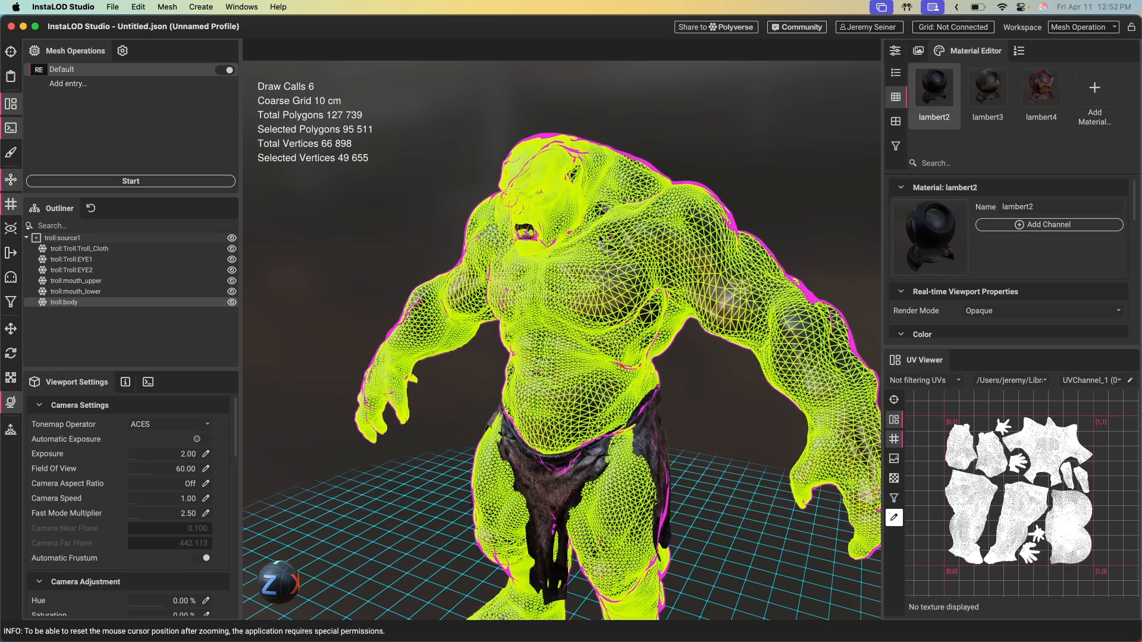
pyautogui.click(409, 177)
pyautogui.scroll(-2, 452, 220)
pyautogui.scroll(-2, 464, 227)
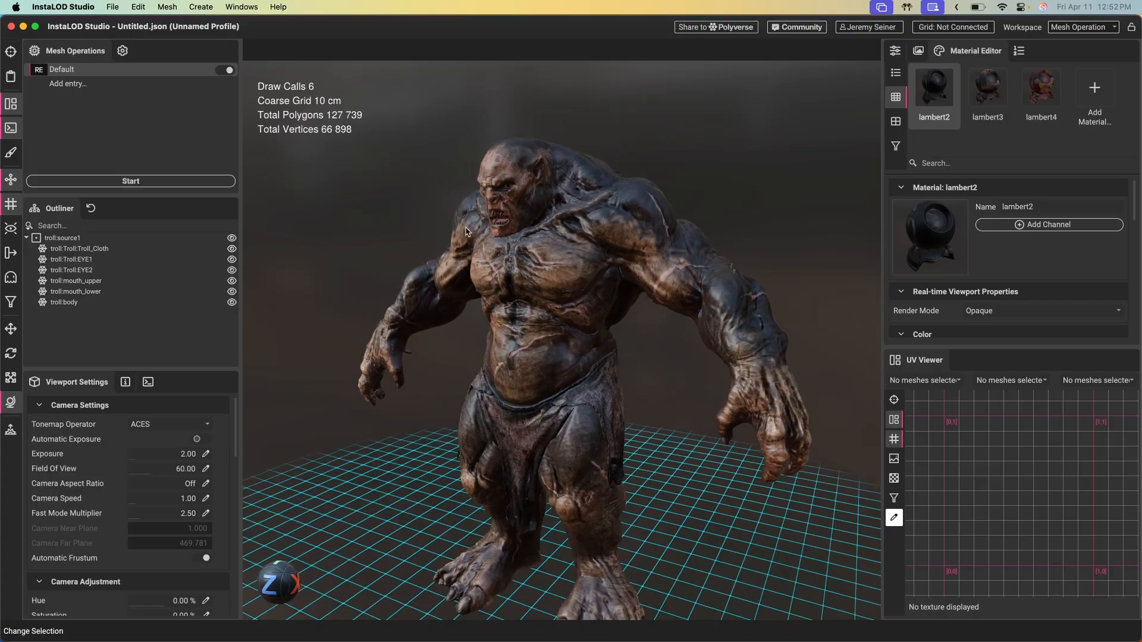
pyautogui.moveTo(522, 298); pyautogui.dragTo(523, 260, button='middle')
pyautogui.moveTo(530, 260)
pyautogui.keyDown('alt'); pyautogui.mouseDown()
pyautogui.moveTo(503, 252)
pyautogui.moveTo(540, 257)
pyautogui.mouseUp(); pyautogui.keyUp('alt')
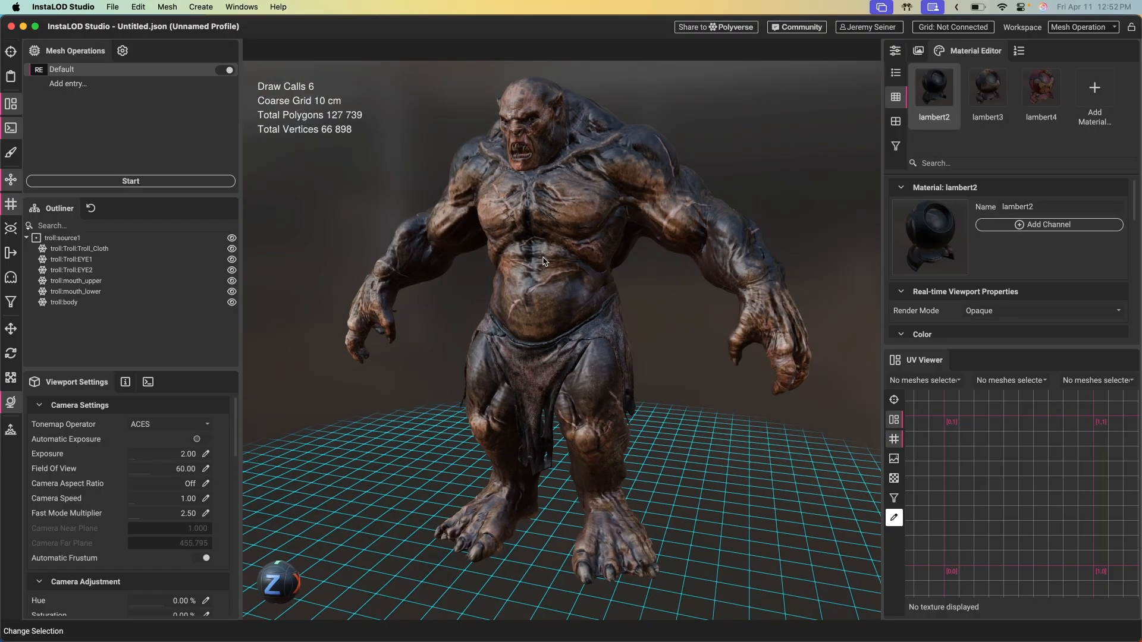
pyautogui.scroll(2, 543, 257)
pyautogui.scroll(-2, 543, 260)
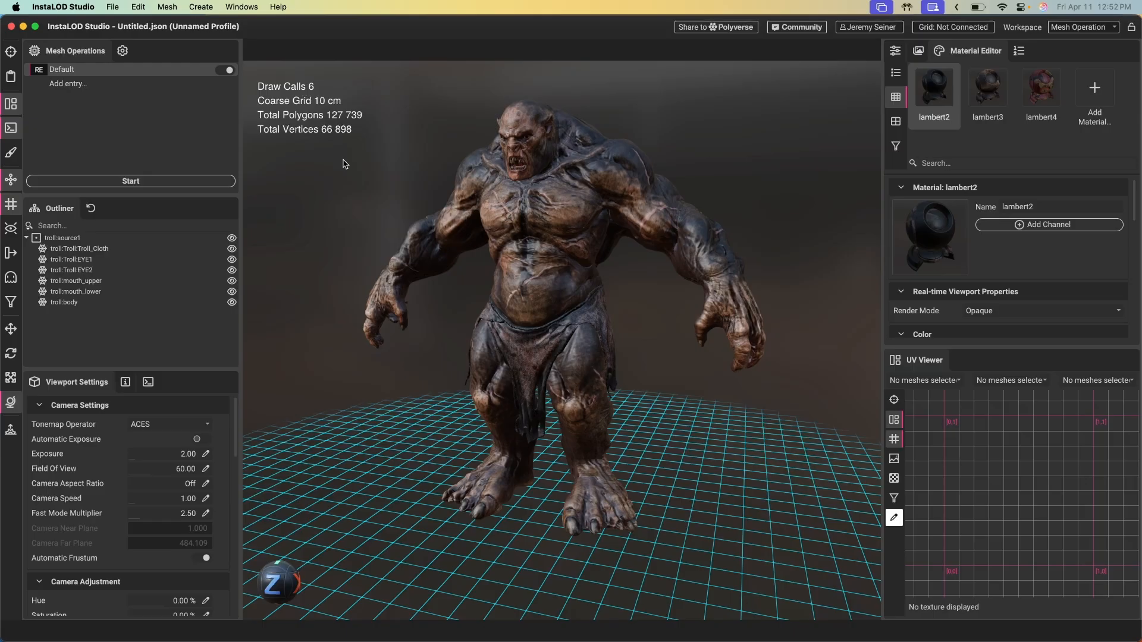
# - Return to the Remesh operation settings and close the UV Viewer to show all setting groups
pyautogui.click(894, 55)
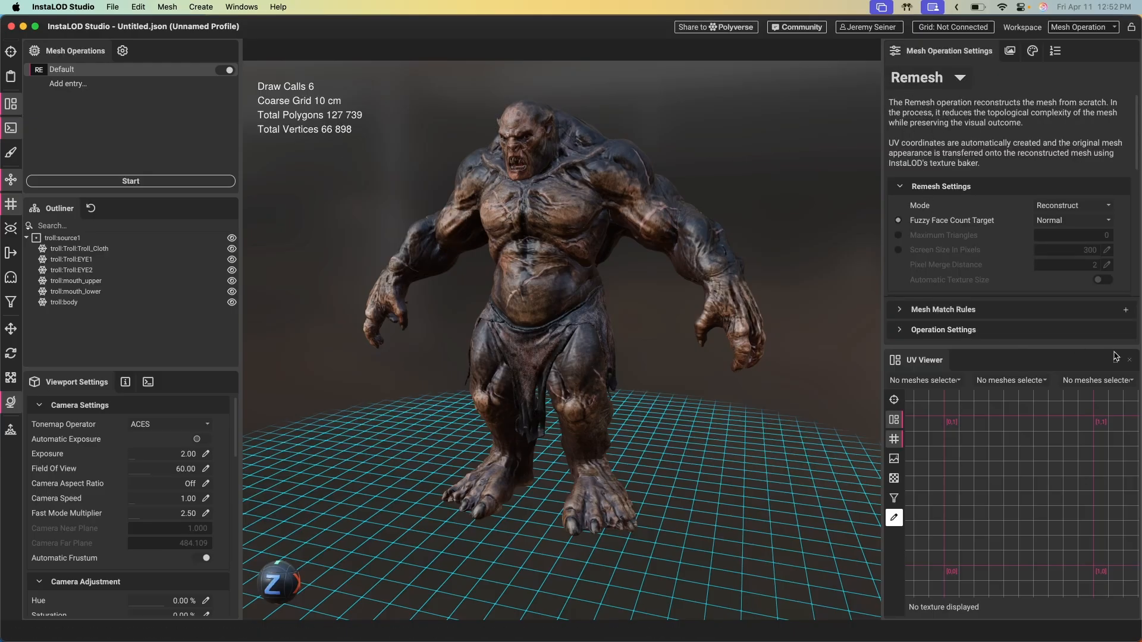
pyautogui.click(1129, 361)
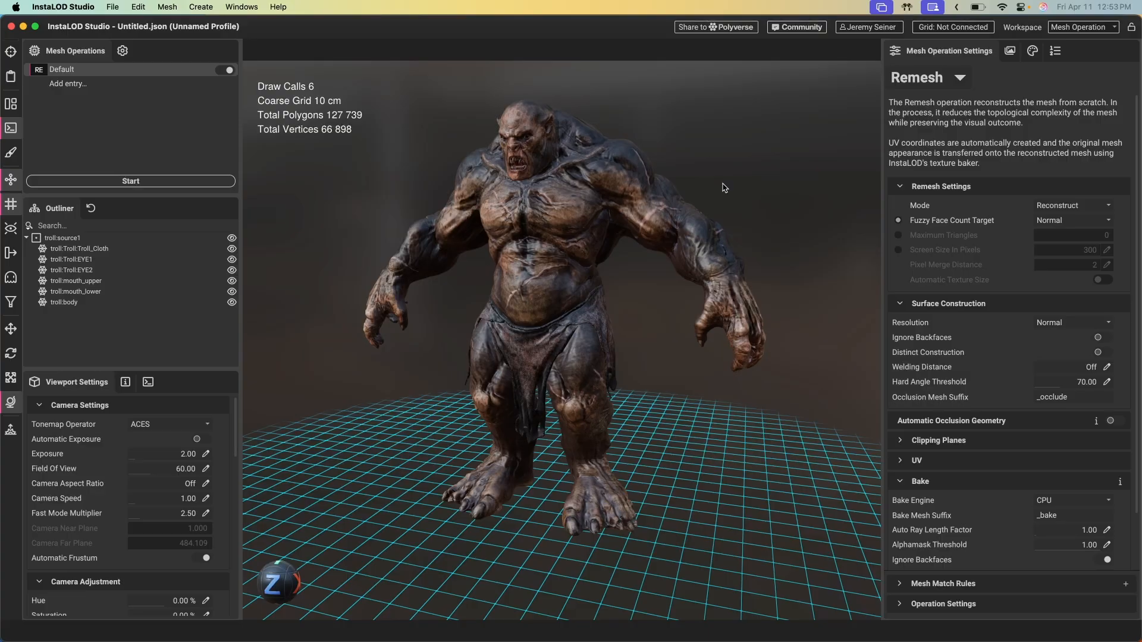
pyautogui.moveTo(538, 231); pyautogui.dragTo(535, 256)
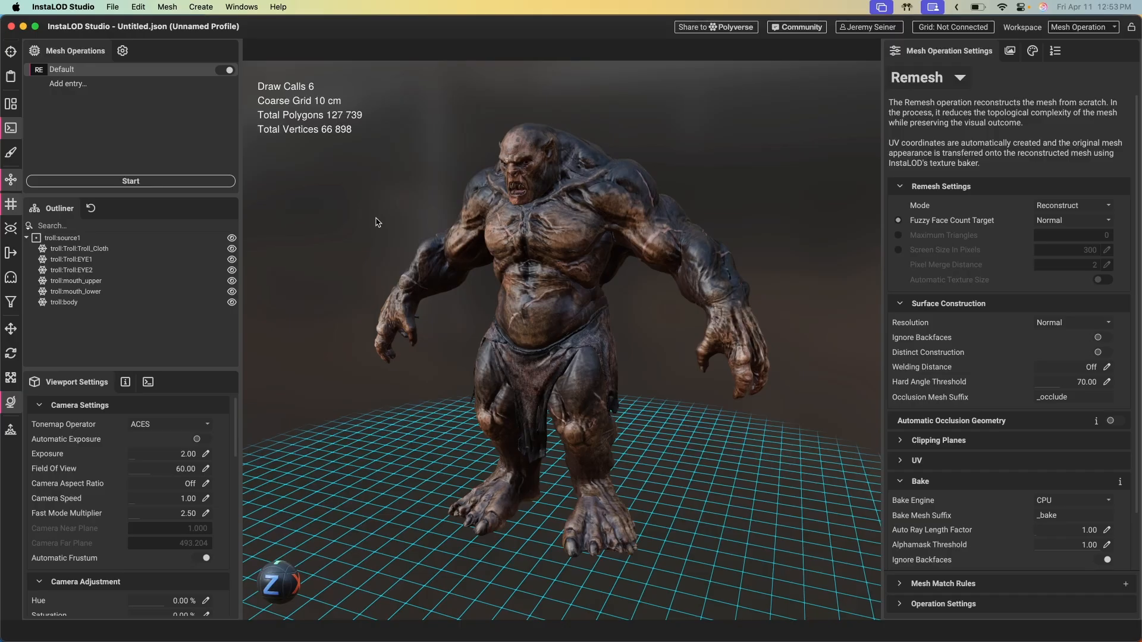
# - Review the troll's materials and examine the eyes, teeth and skin of its face up close
pyautogui.click(1030, 54)
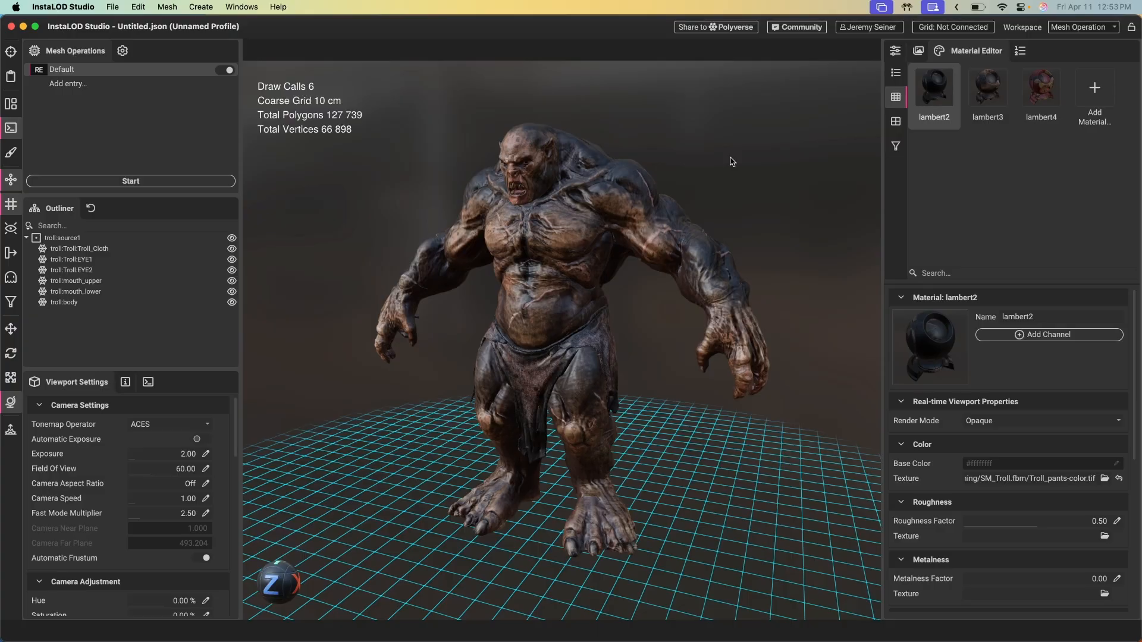
pyautogui.scroll(5, 471, 161)
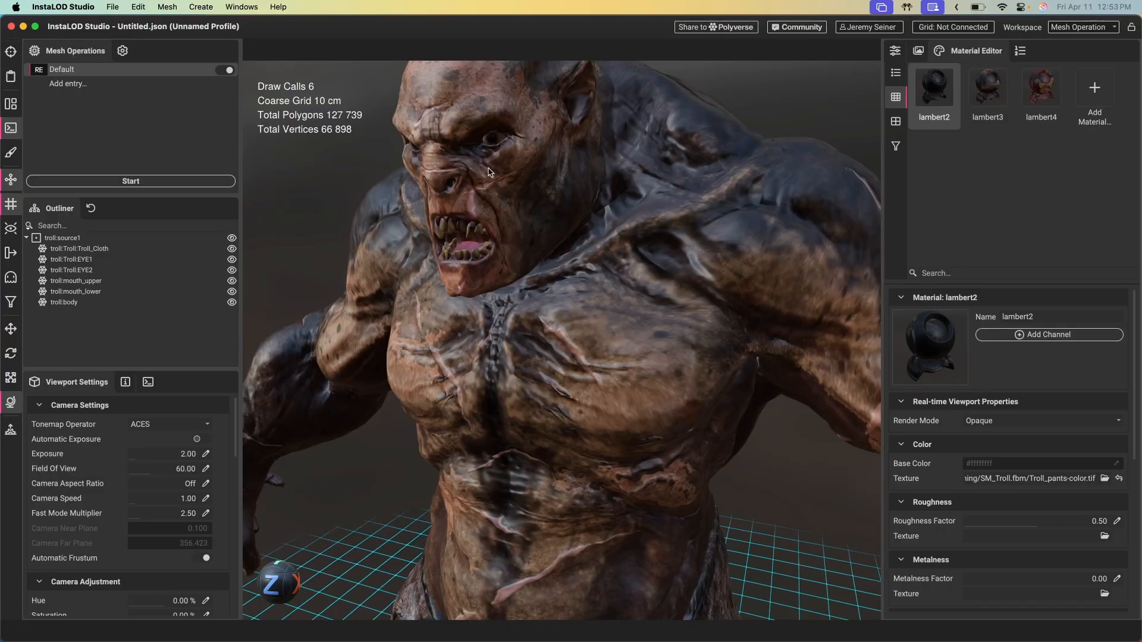
pyautogui.scroll(-5, 489, 173)
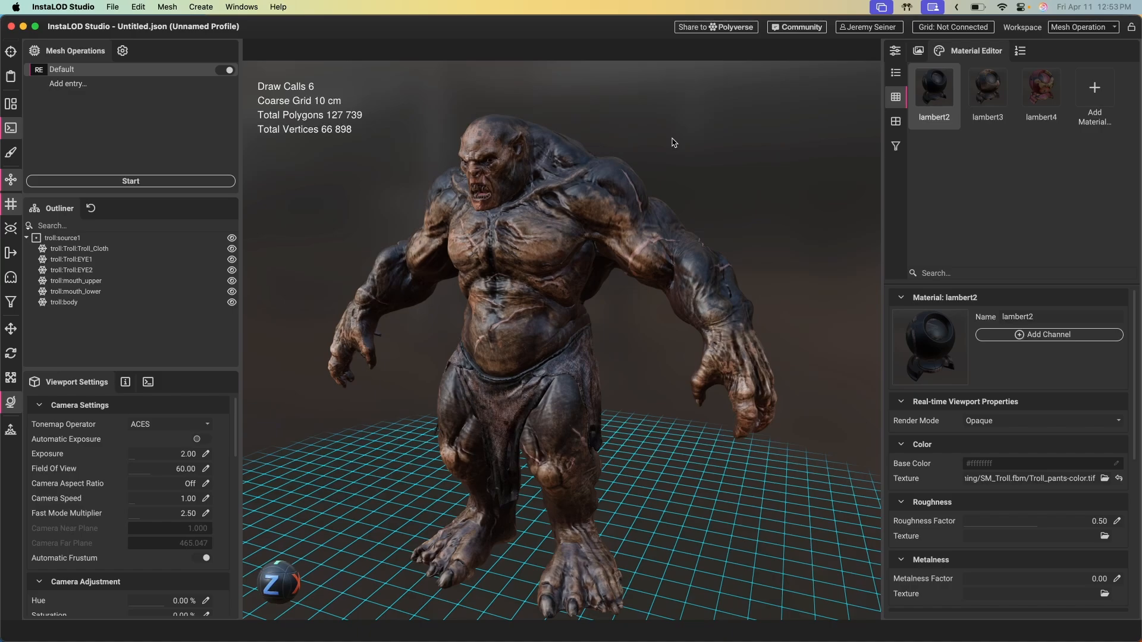
# - Switch the Remesh target to Maximum Triangles and set it to 5000
pyautogui.click(895, 51)
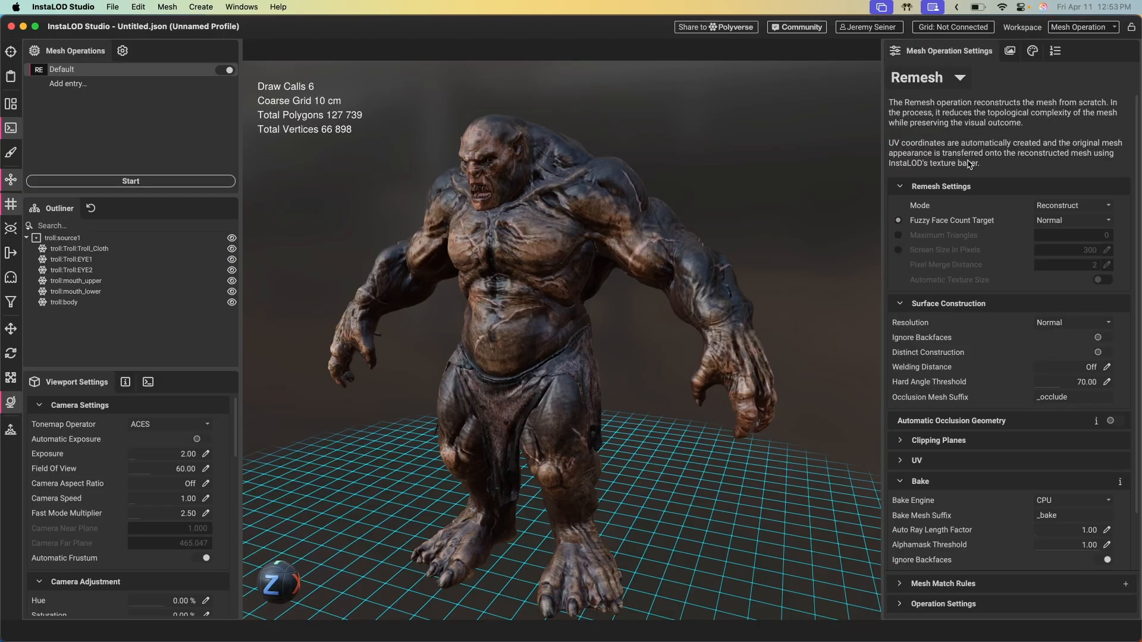
pyautogui.click(898, 236)
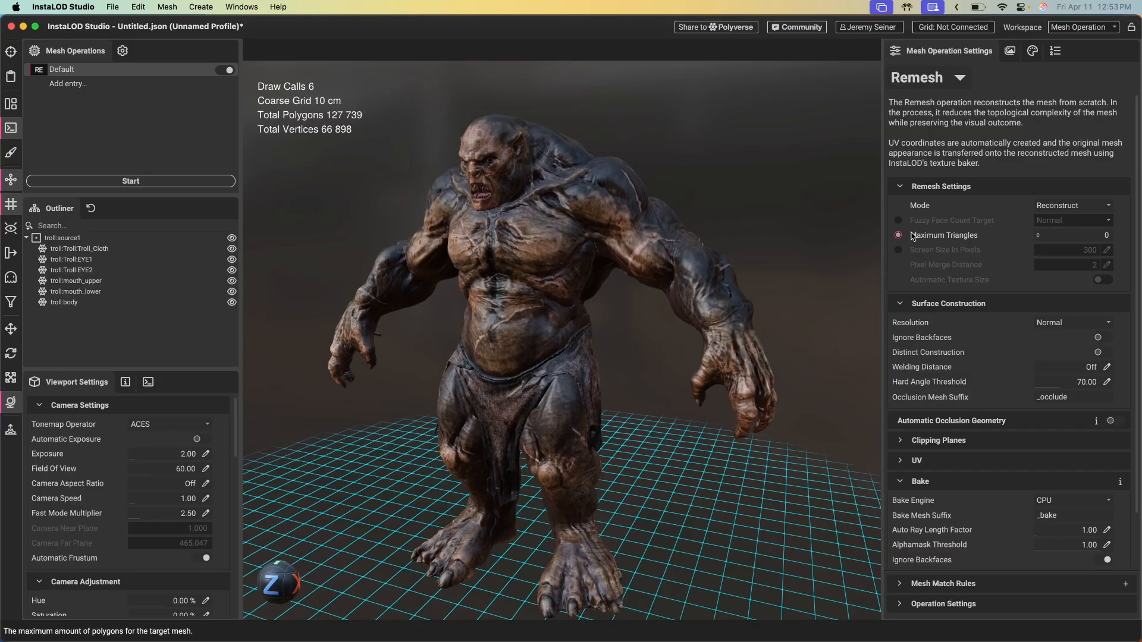
pyautogui.moveTo(1068, 233); pyautogui.dragTo(1114, 229)
pyautogui.write('5000')
pyautogui.press('Return')
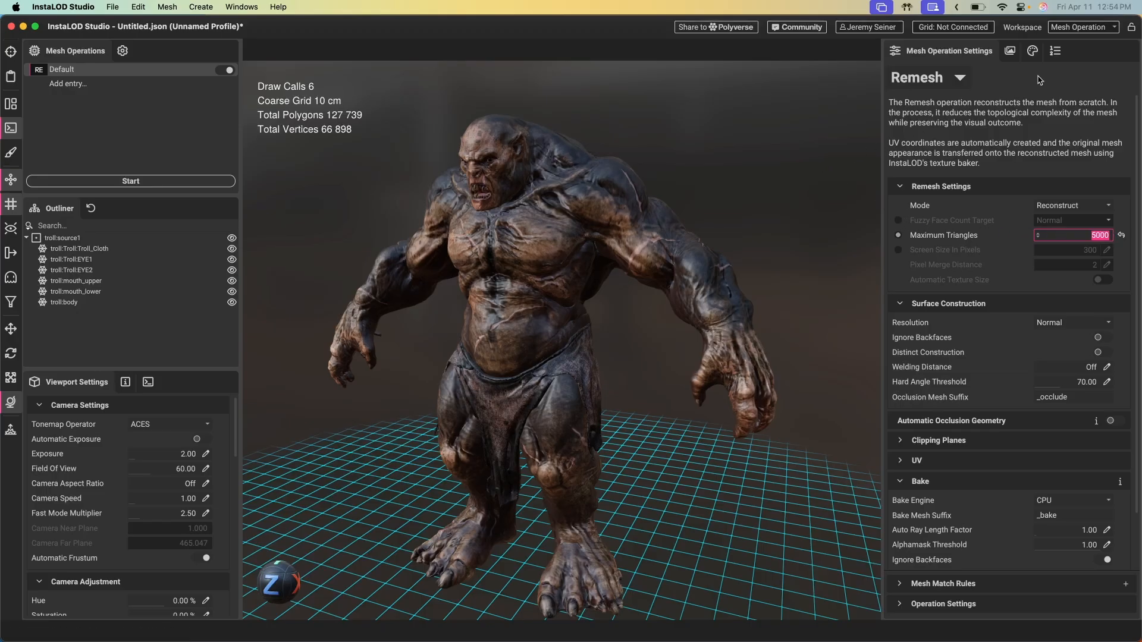
# - Review the 16-bit export formats in the texture output settings and enable the Ambient Occlusion map
pyautogui.click(1009, 51)
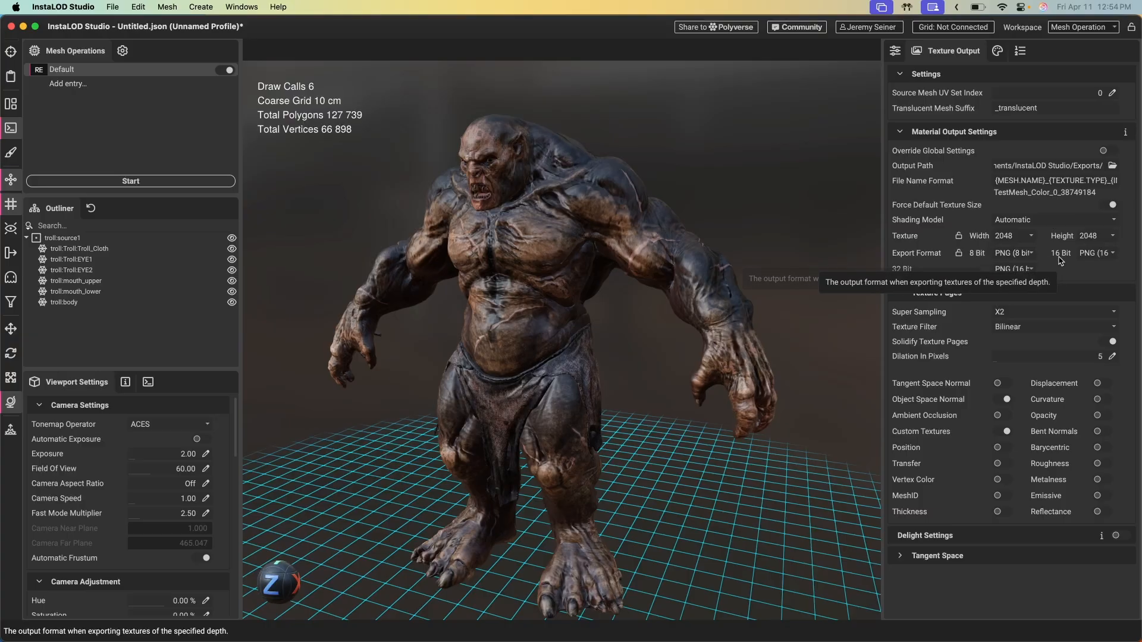
pyautogui.click(1109, 254)
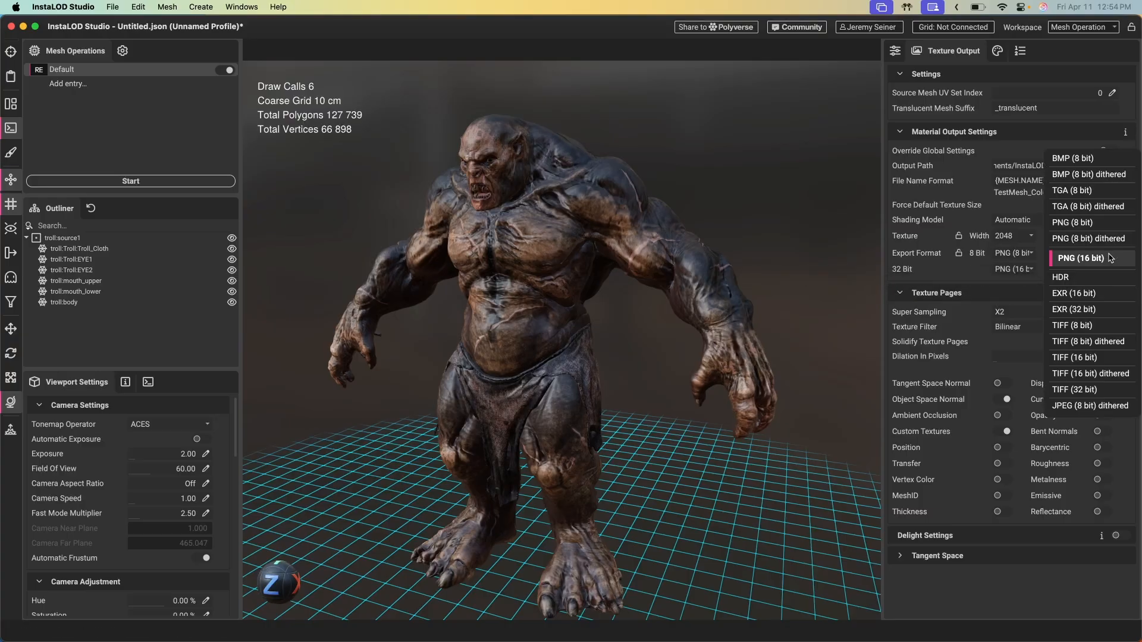
pyautogui.click(971, 269)
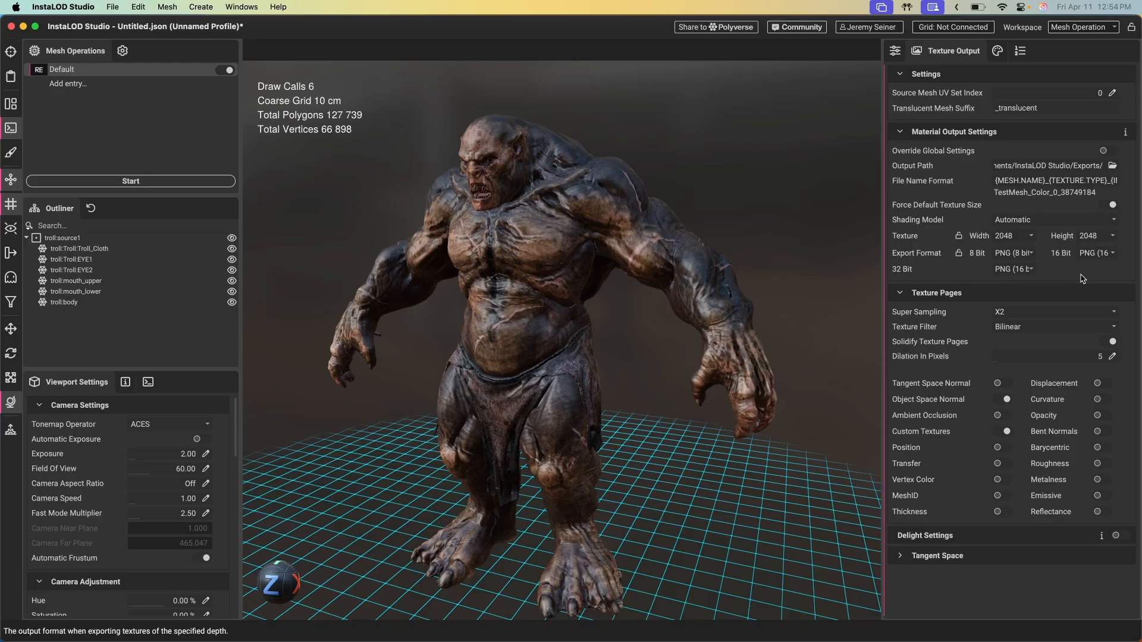
pyautogui.click(1113, 257)
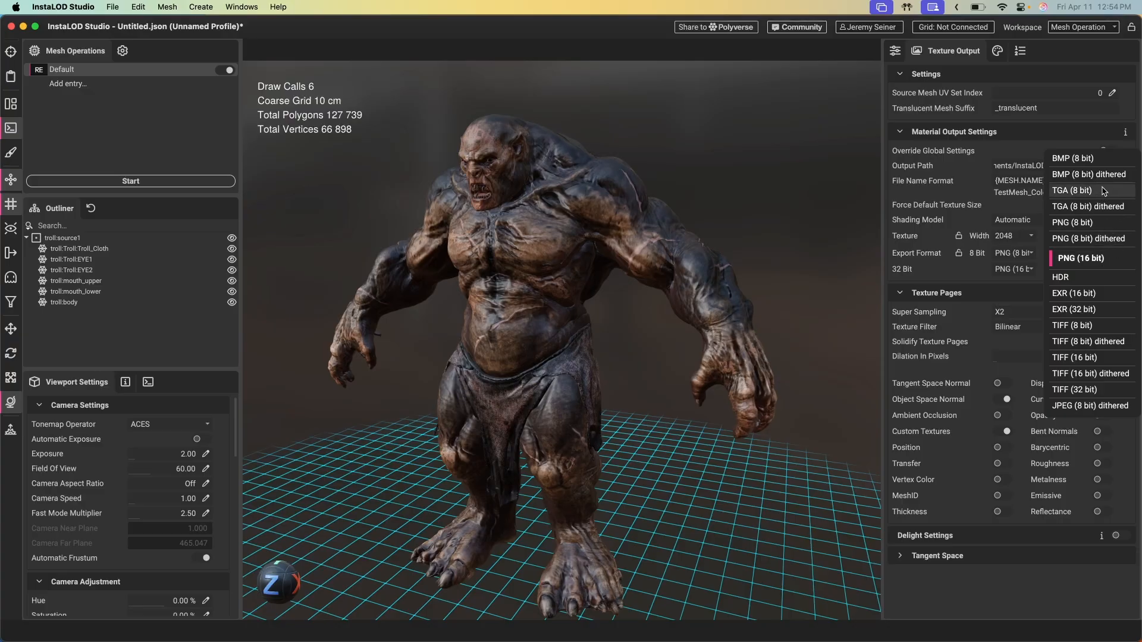
pyautogui.click(954, 269)
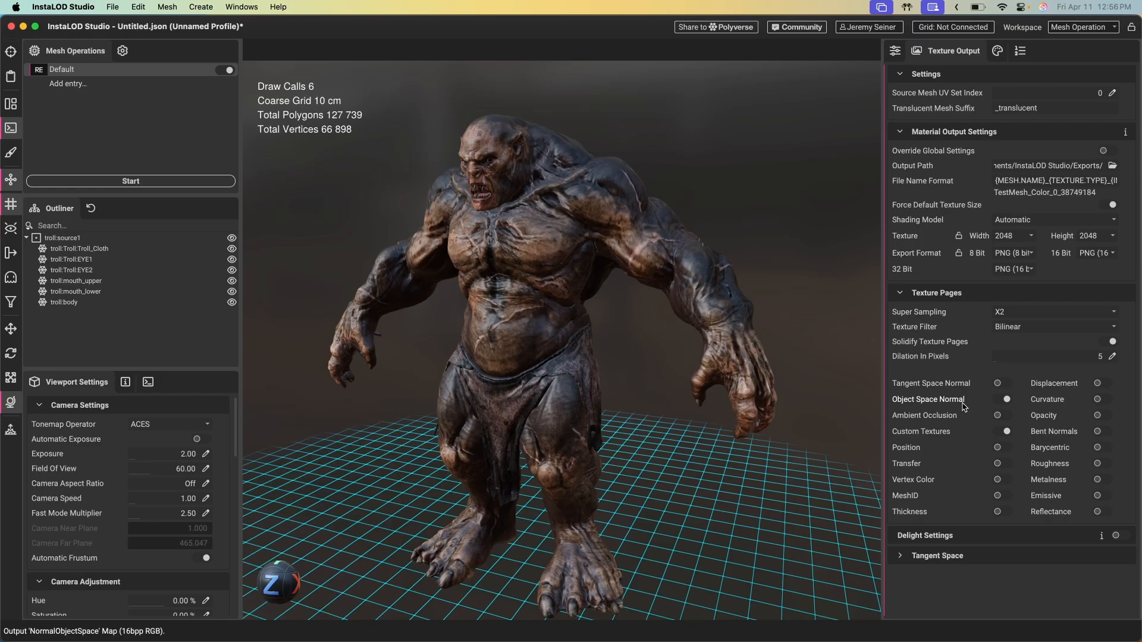
pyautogui.click(980, 420)
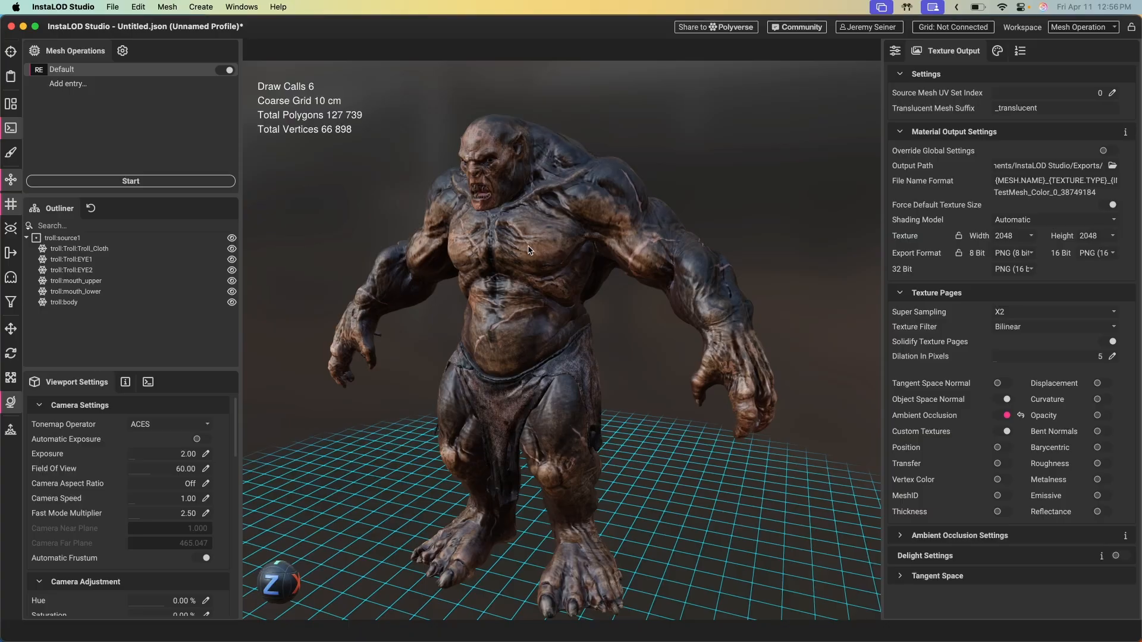
# - Review the lambert2 material's channels, then reopen the UV Viewer and enlarge it
pyautogui.click(997, 51)
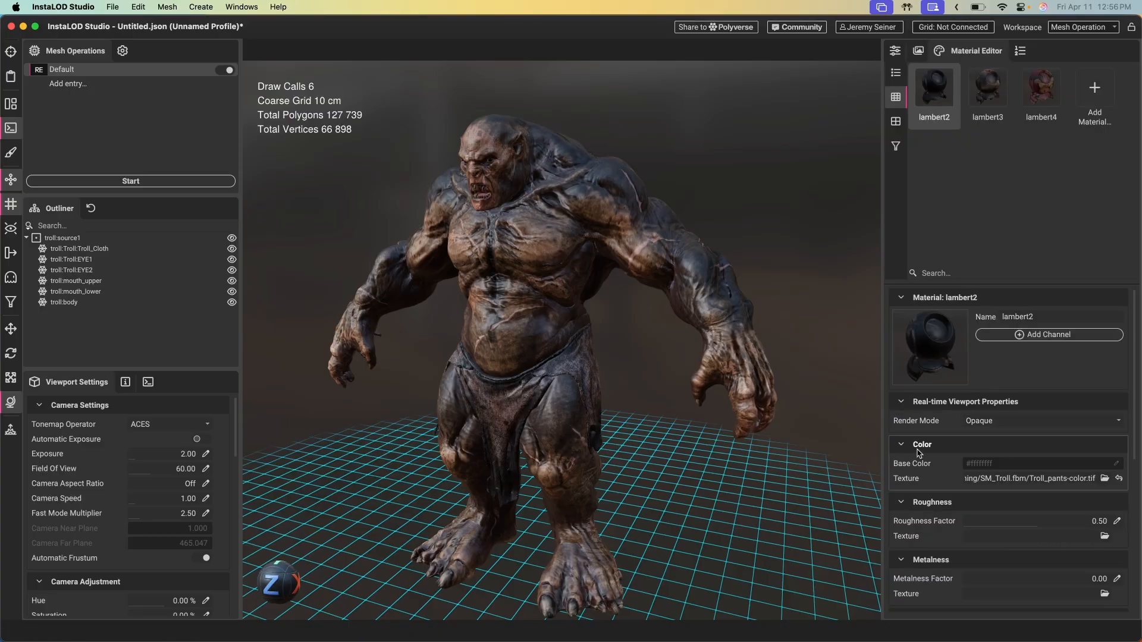
pyautogui.scroll(-5, 932, 421)
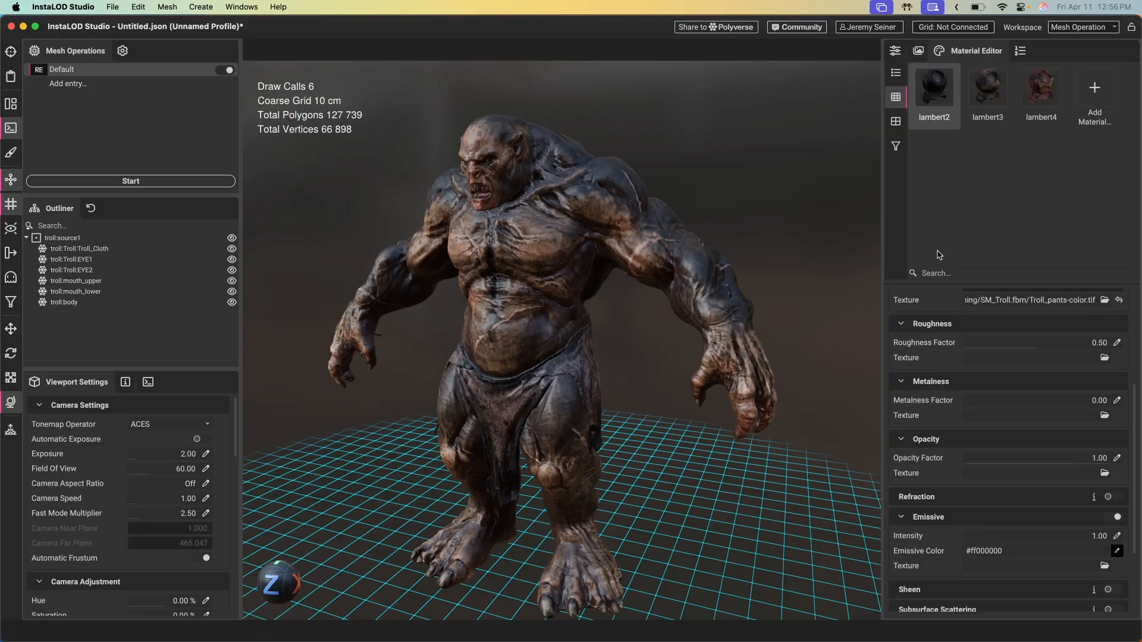
pyautogui.click(11, 104)
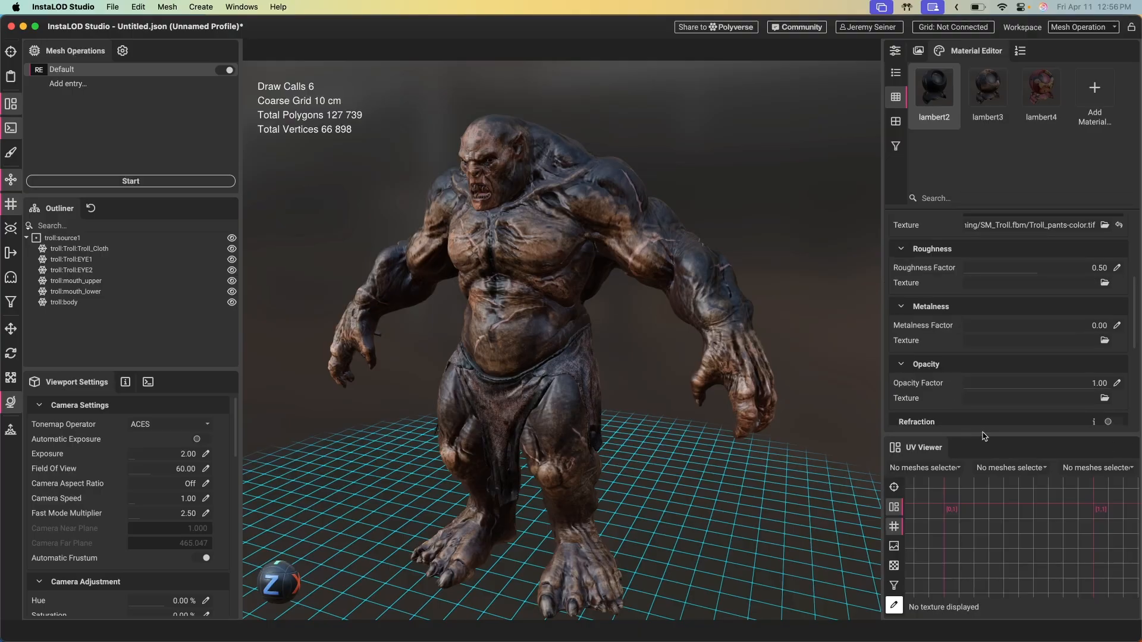
pyautogui.moveTo(983, 438); pyautogui.dragTo(982, 307)
# - Display the body mesh's Troll_normal.tif texture in the UV Viewer without the UV overlay and examine it up close
pyautogui.click(500, 212)
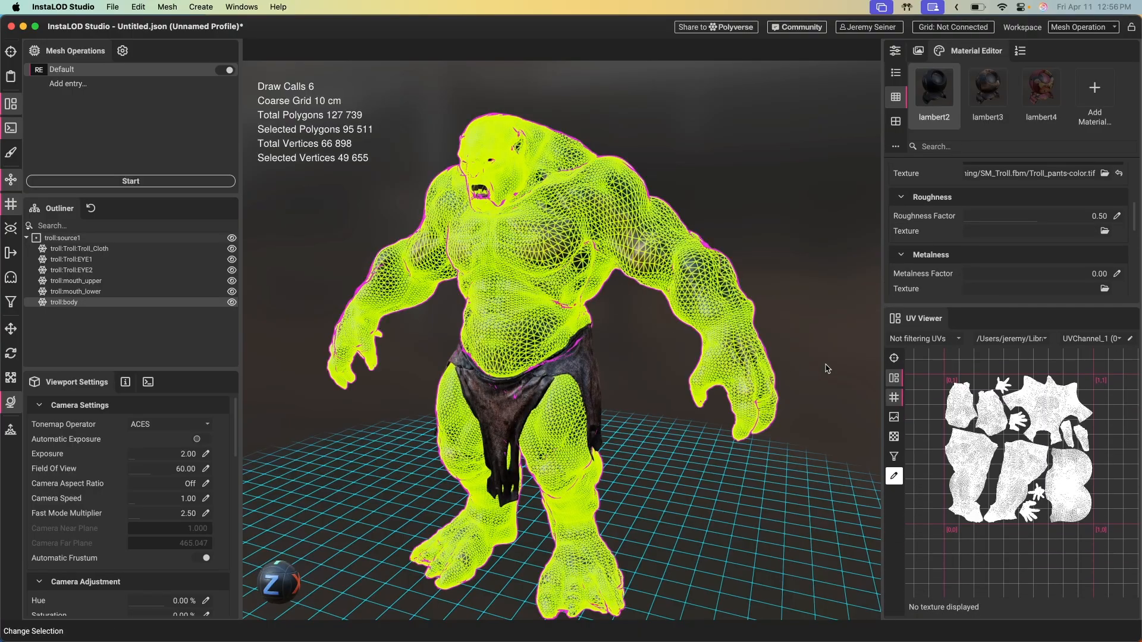
pyautogui.click(894, 417)
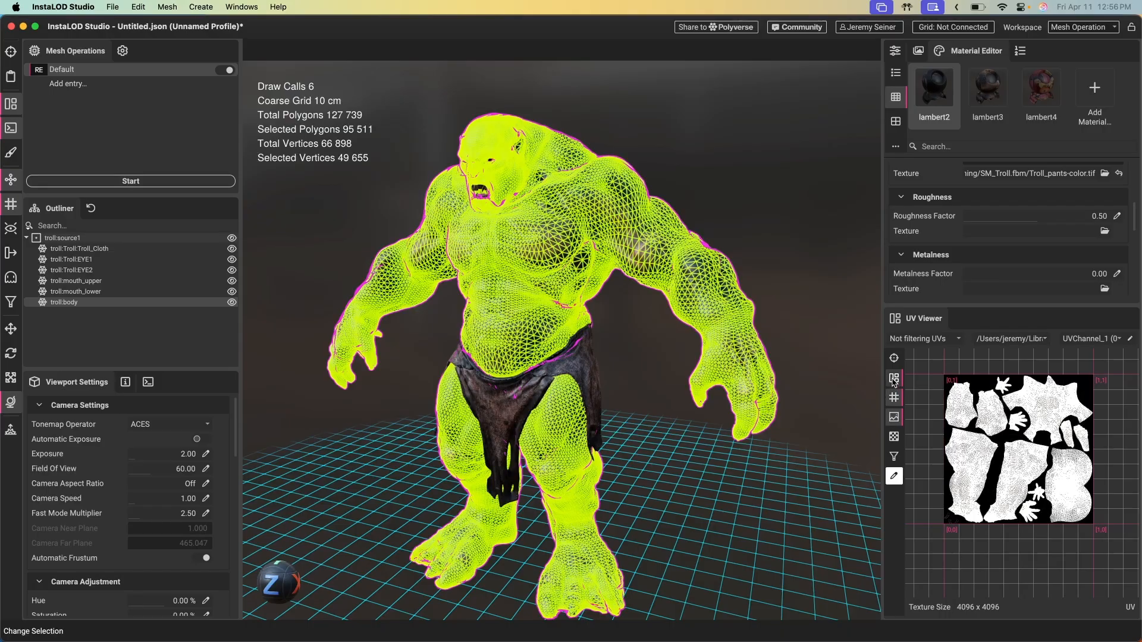
pyautogui.click(1005, 339)
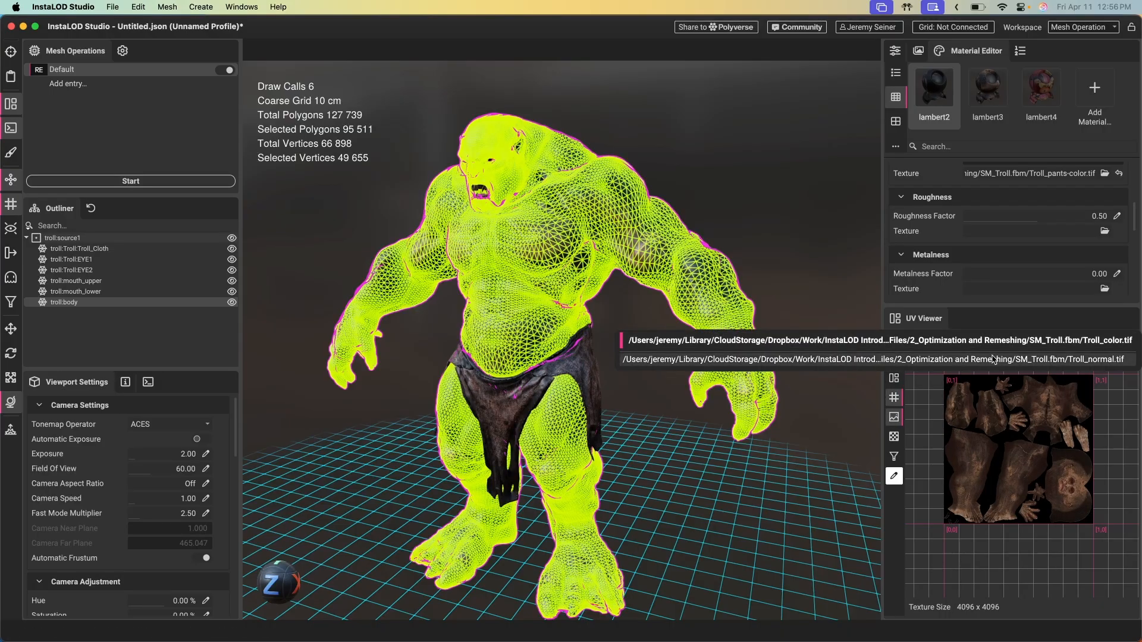
pyautogui.click(994, 359)
pyautogui.scroll(5, 1035, 425)
pyautogui.scroll(2, 1035, 432)
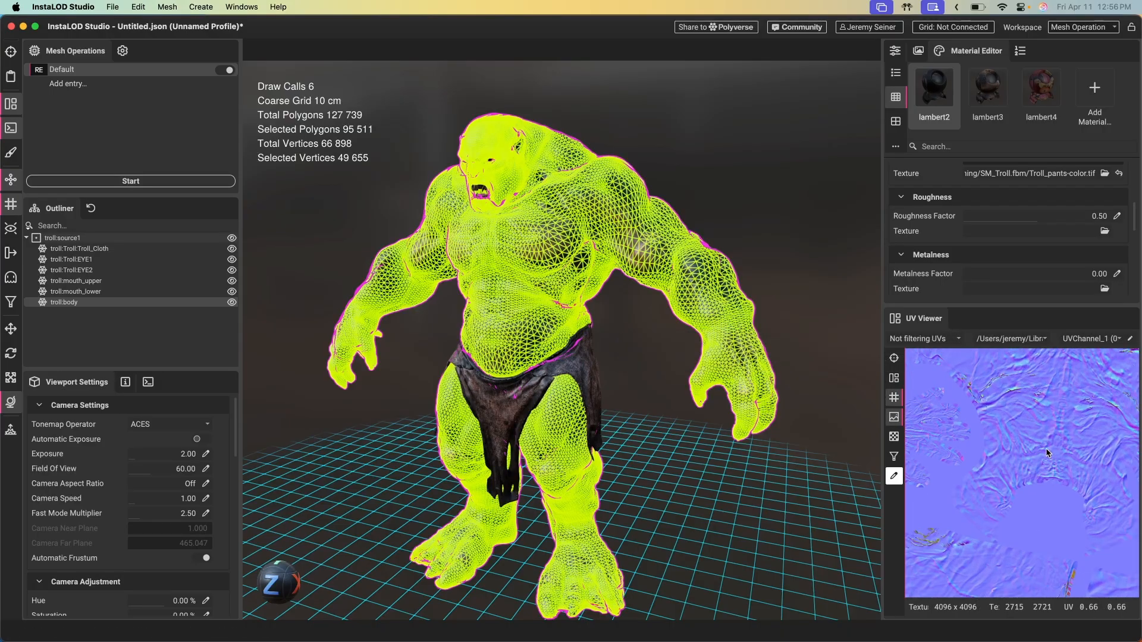
# - Finish examining the normal map, close the UV Viewer, and review the texture output settings, including the Super Sampling options
pyautogui.scroll(5, 1046, 447)
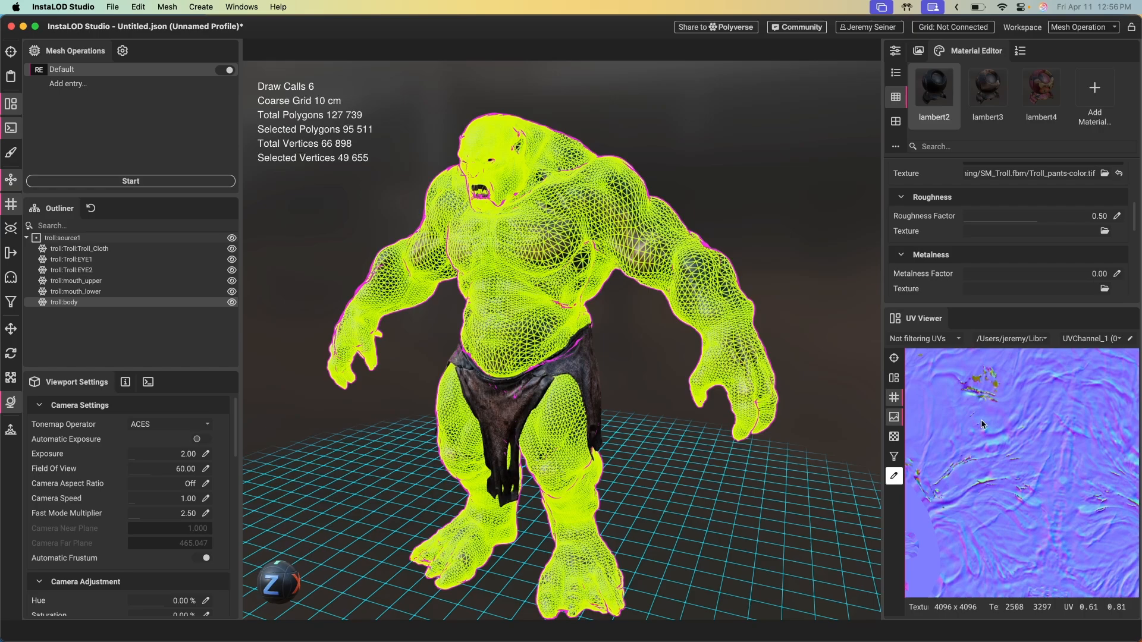
pyautogui.scroll(-10, 1011, 444)
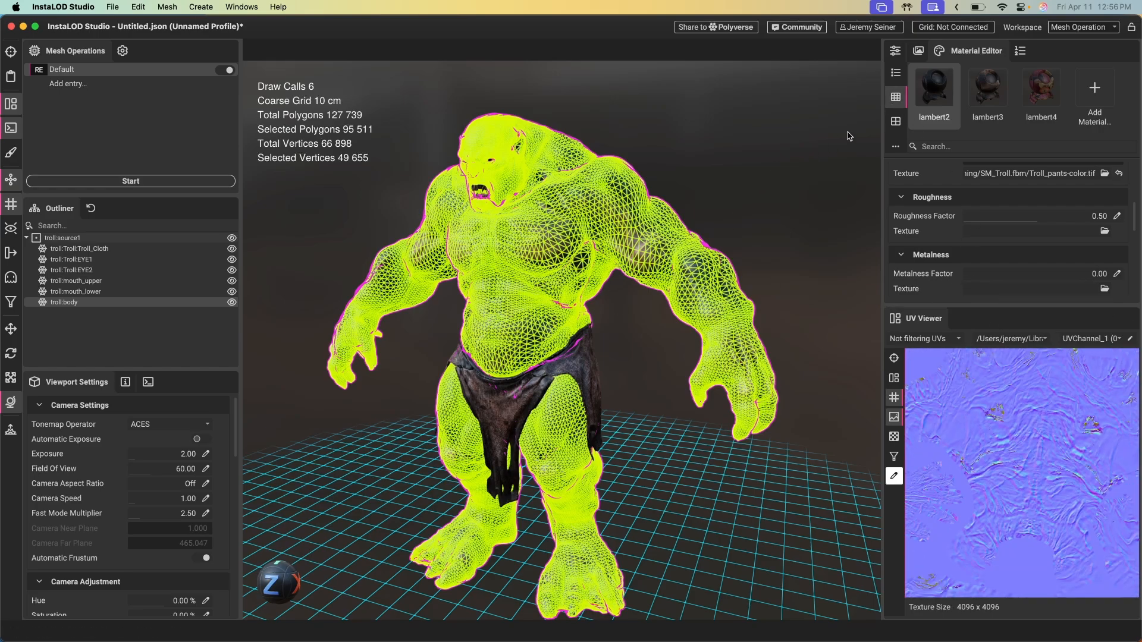
pyautogui.click(917, 52)
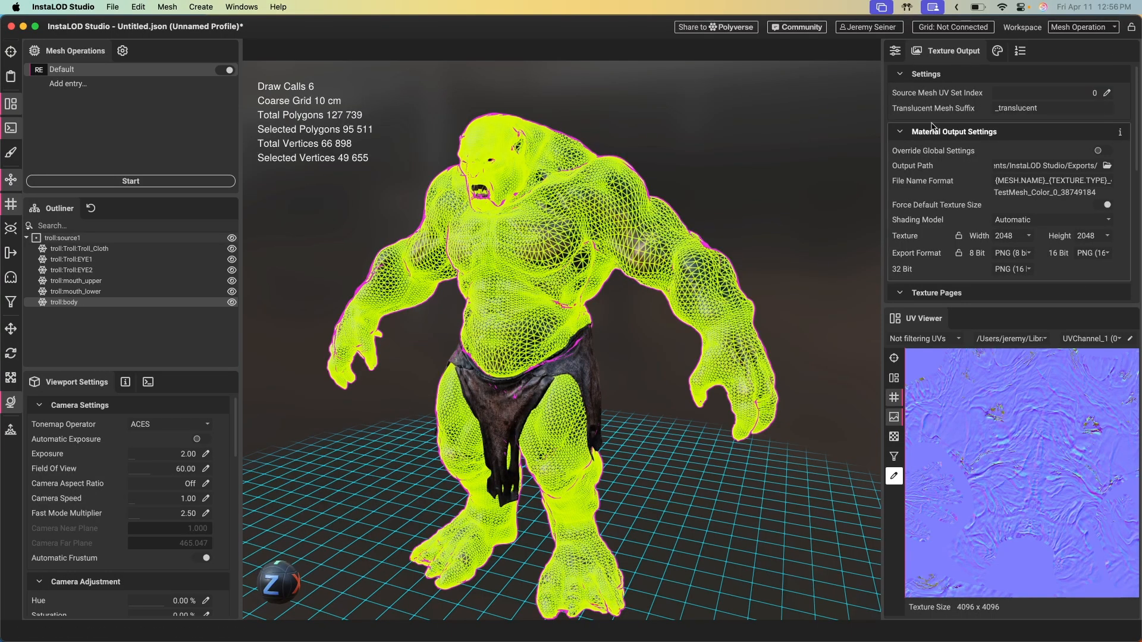
pyautogui.scroll(-5, 934, 226)
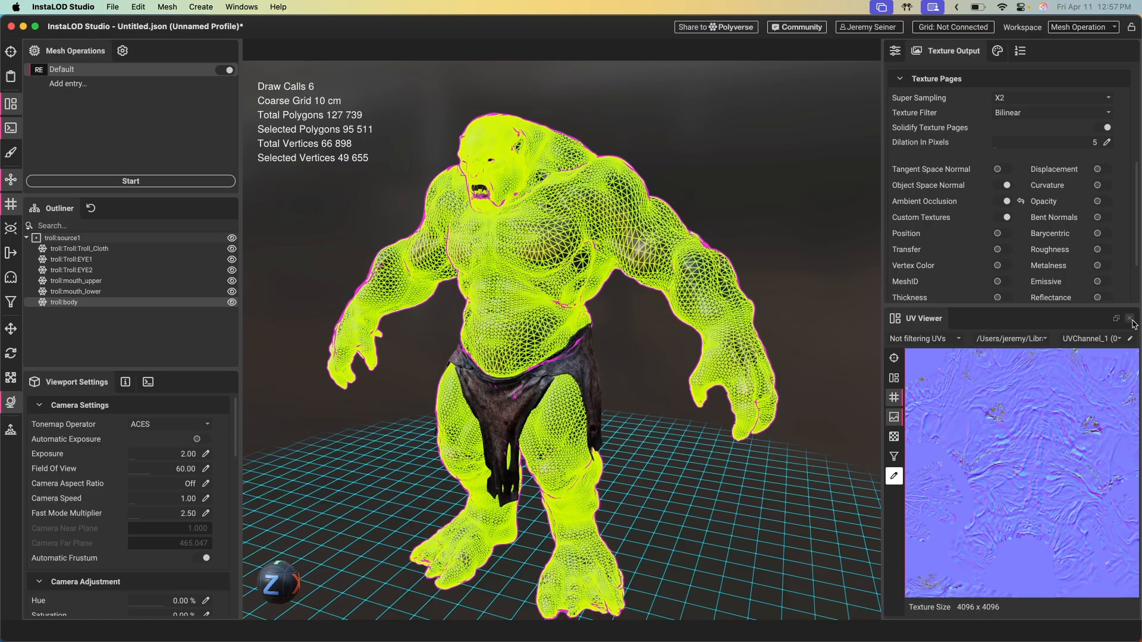
pyautogui.click(1131, 319)
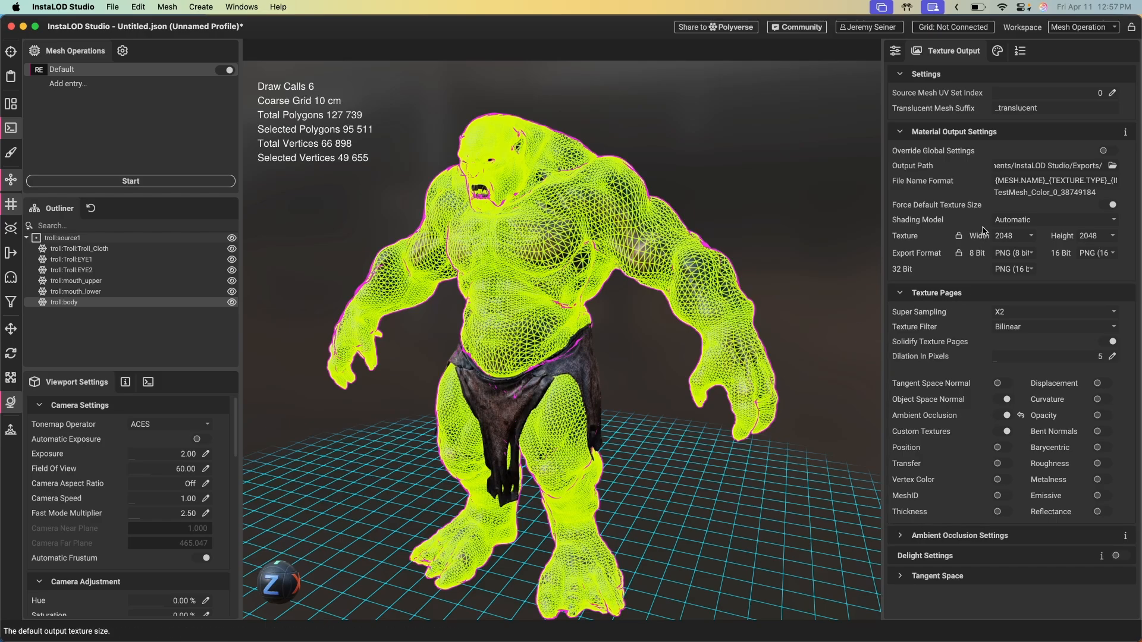
pyautogui.click(1000, 311)
pyautogui.click(1002, 317)
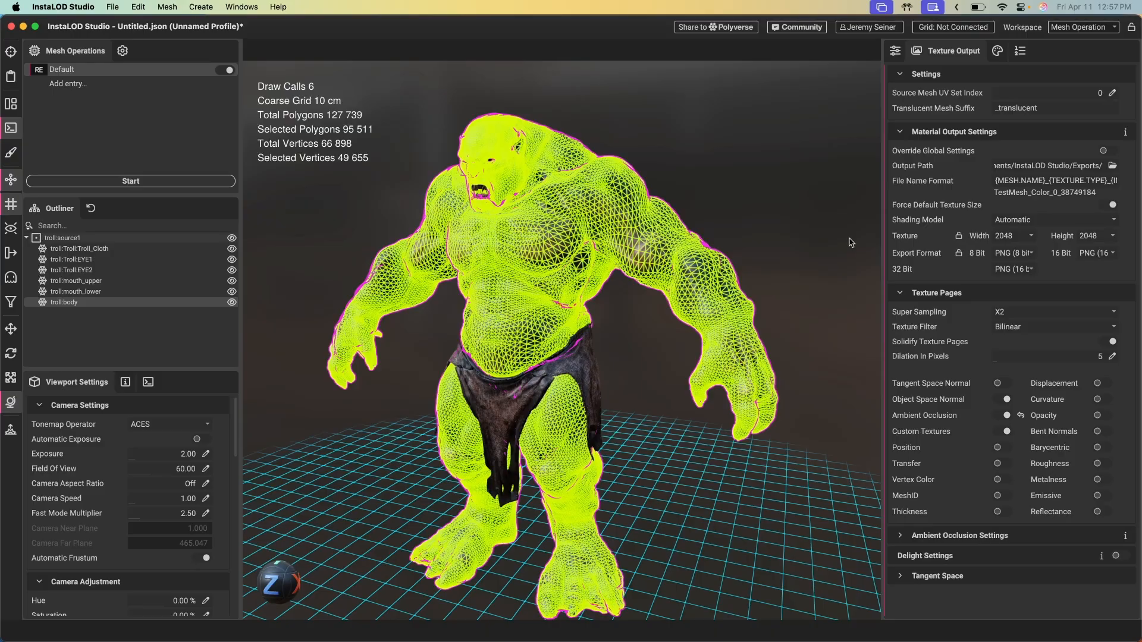
# - Deselect the body mesh, return to the Remesh settings, and run the operation on the whole troll
pyautogui.click(838, 366)
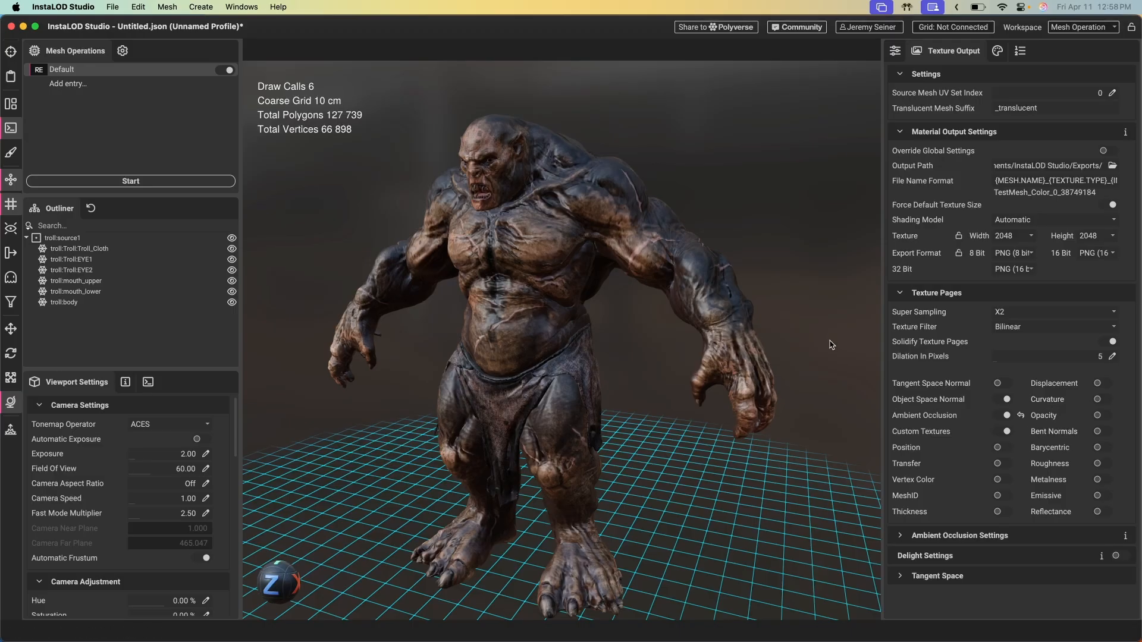
pyautogui.click(895, 51)
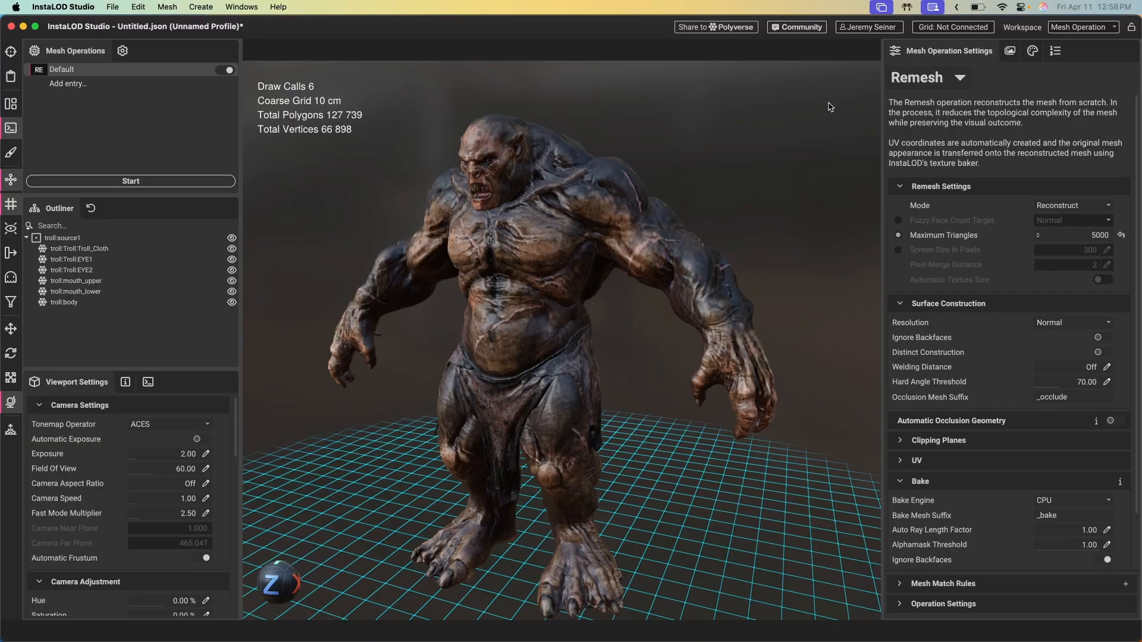
pyautogui.scroll(-2, 445, 211)
pyautogui.scroll(-1, 366, 197)
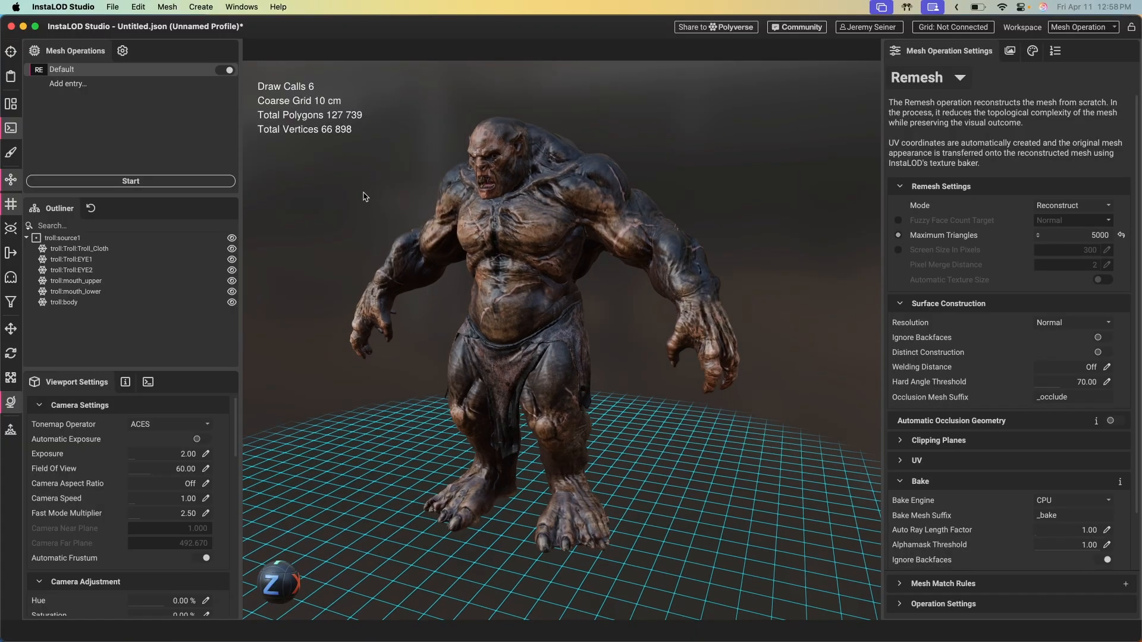
pyautogui.click(153, 182)
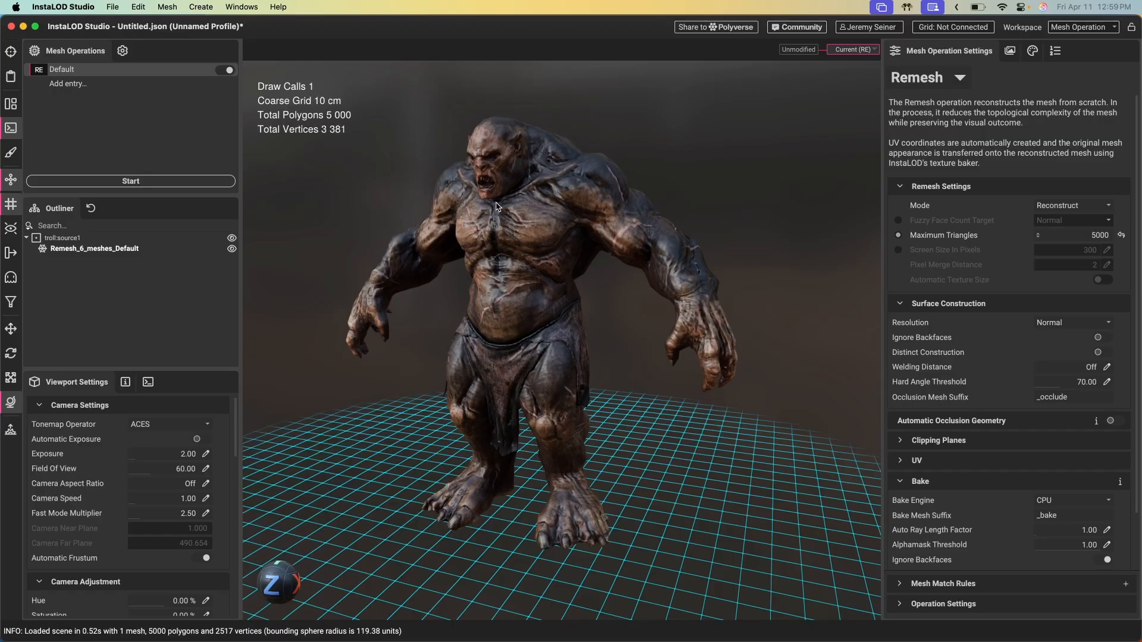
# - Inspect the baked surface detail on the remeshed troll's head and torso from several angles
pyautogui.scroll(5, 516, 238)
pyautogui.scroll(-3, 515, 234)
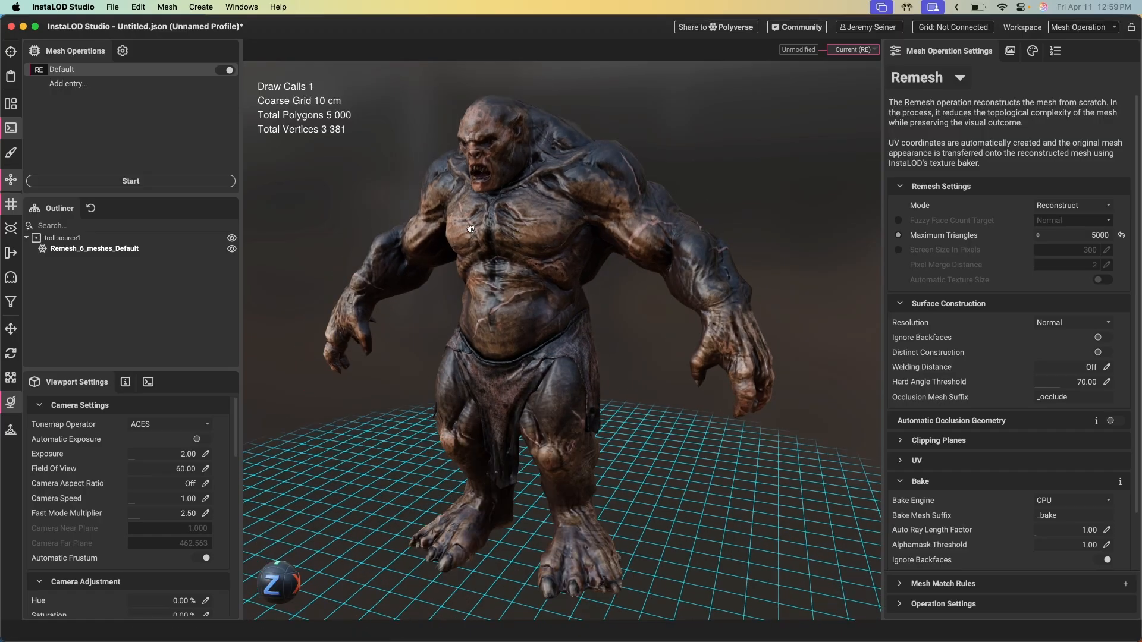
pyautogui.moveTo(468, 228); pyautogui.dragTo(626, 228)
pyautogui.moveTo(626, 228); pyautogui.dragTo(645, 199, button='right')
pyautogui.moveTo(601, 140); pyautogui.dragTo(589, 190, button='middle')
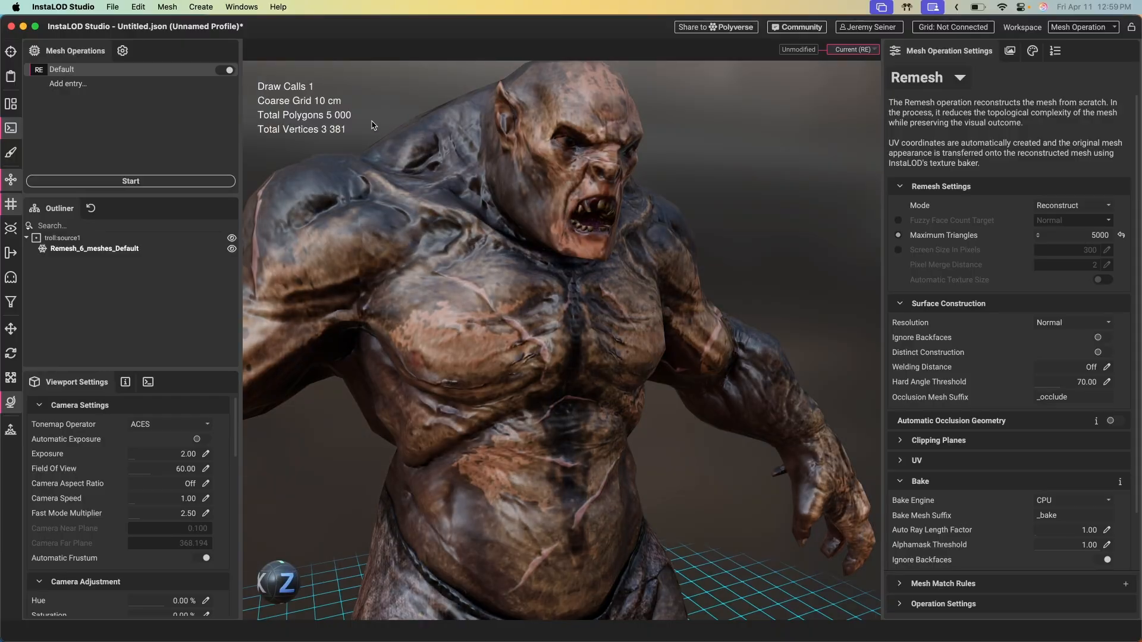
pyautogui.scroll(-3, 488, 210)
pyautogui.scroll(2, 509, 241)
pyautogui.keyDown('alt'); pyautogui.moveTo(510, 242); pyautogui.dragTo(472, 232); pyautogui.keyUp('alt')
# - Select the remeshed troll to examine its wireframe, particularly where the loincloth meets the waist, and clear the selection
pyautogui.click(515, 262)
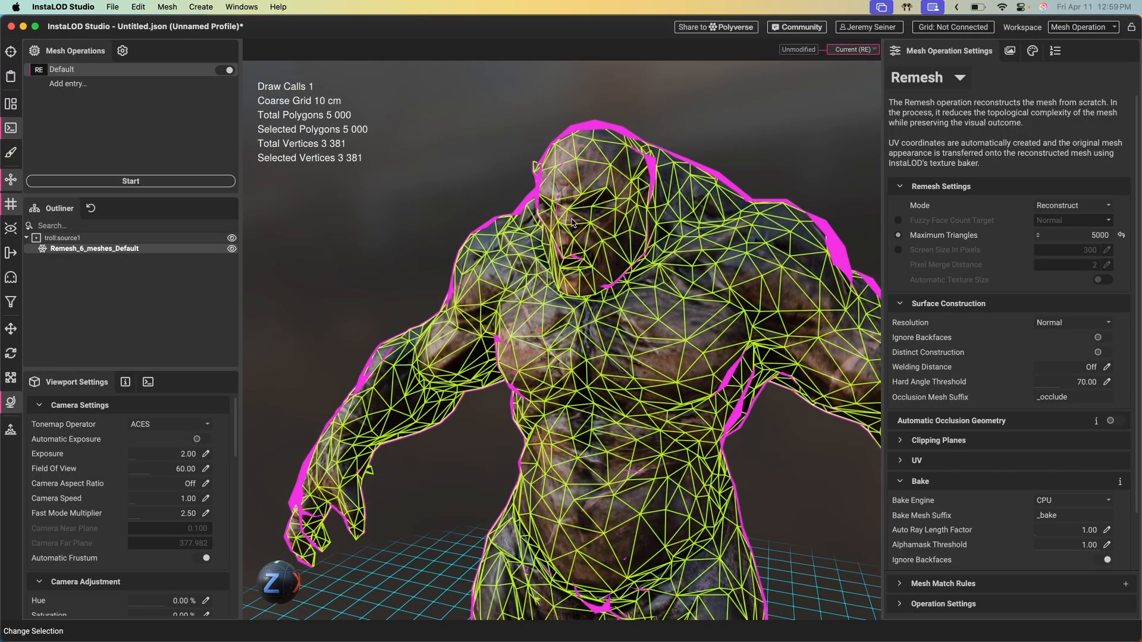
pyautogui.scroll(5, 569, 233)
pyautogui.keyDown('alt'); pyautogui.moveTo(576, 237); pyautogui.dragTo(591, 263); pyautogui.keyUp('alt')
pyautogui.scroll(-5, 596, 227)
pyautogui.scroll(5, 599, 243)
pyautogui.scroll(3, 605, 316)
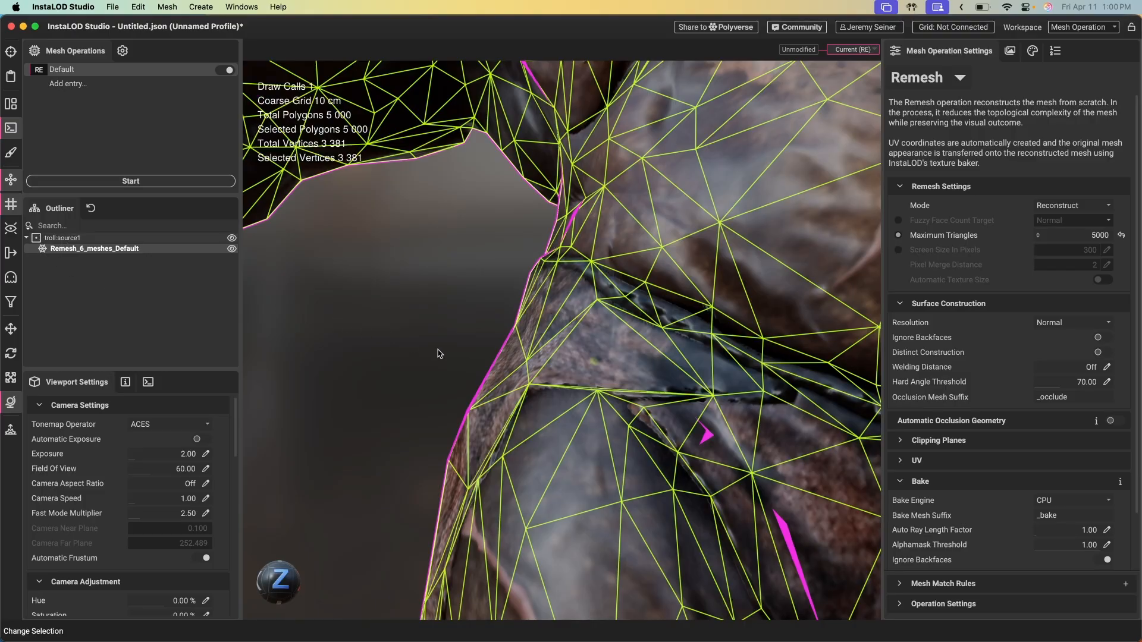
pyautogui.keyDown('alt'); pyautogui.moveTo(625, 343); pyautogui.dragTo(622, 345); pyautogui.keyUp('alt')
pyautogui.scroll(-5, 618, 344)
pyautogui.scroll(3, 584, 331)
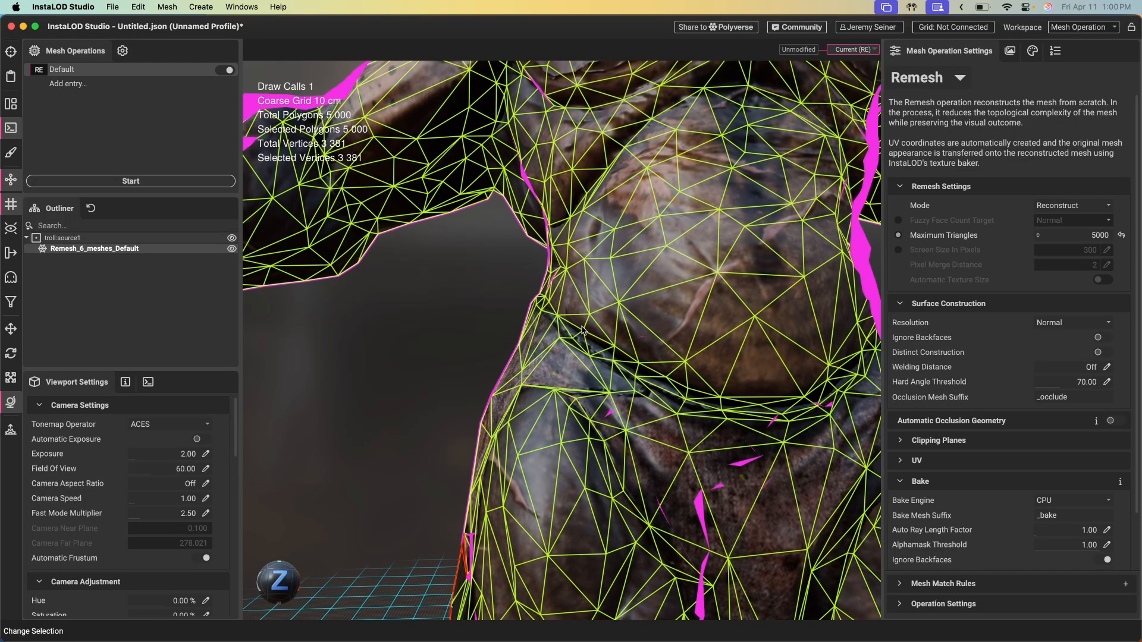
pyautogui.scroll(-6, 571, 333)
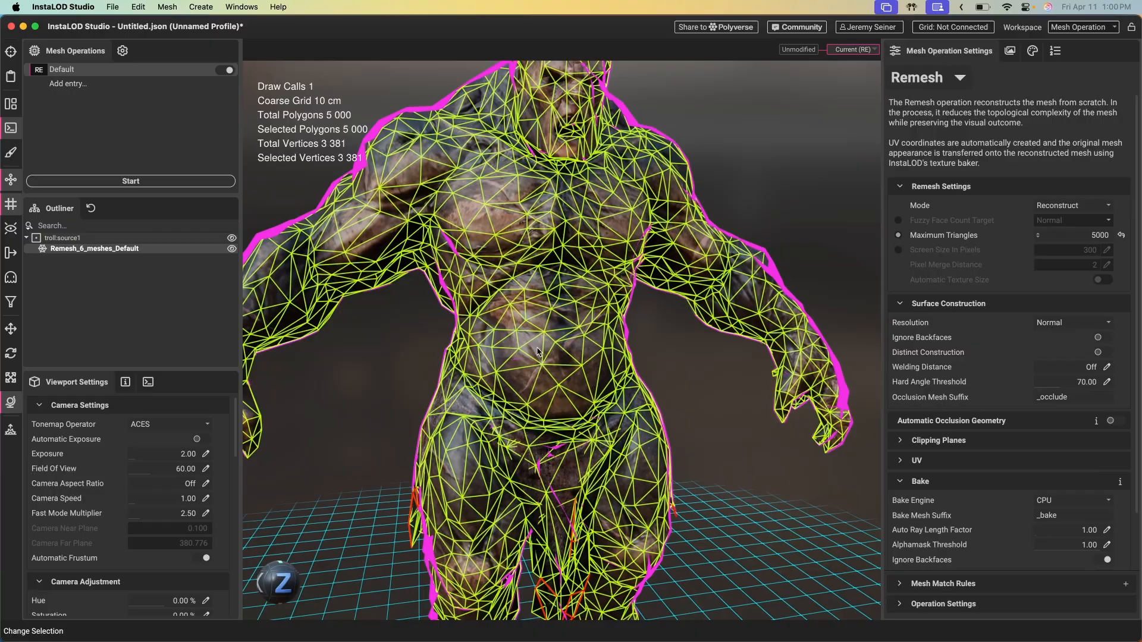
pyautogui.moveTo(537, 350)
pyautogui.keyDown('alt'); pyautogui.mouseDown()
pyautogui.moveTo(526, 319)
pyautogui.moveTo(606, 325)
pyautogui.moveTo(552, 322)
pyautogui.moveTo(469, 288)
pyautogui.moveTo(510, 288)
pyautogui.mouseUp(); pyautogui.keyUp('alt')
pyautogui.click(661, 361)
pyautogui.scroll(-5, 537, 308)
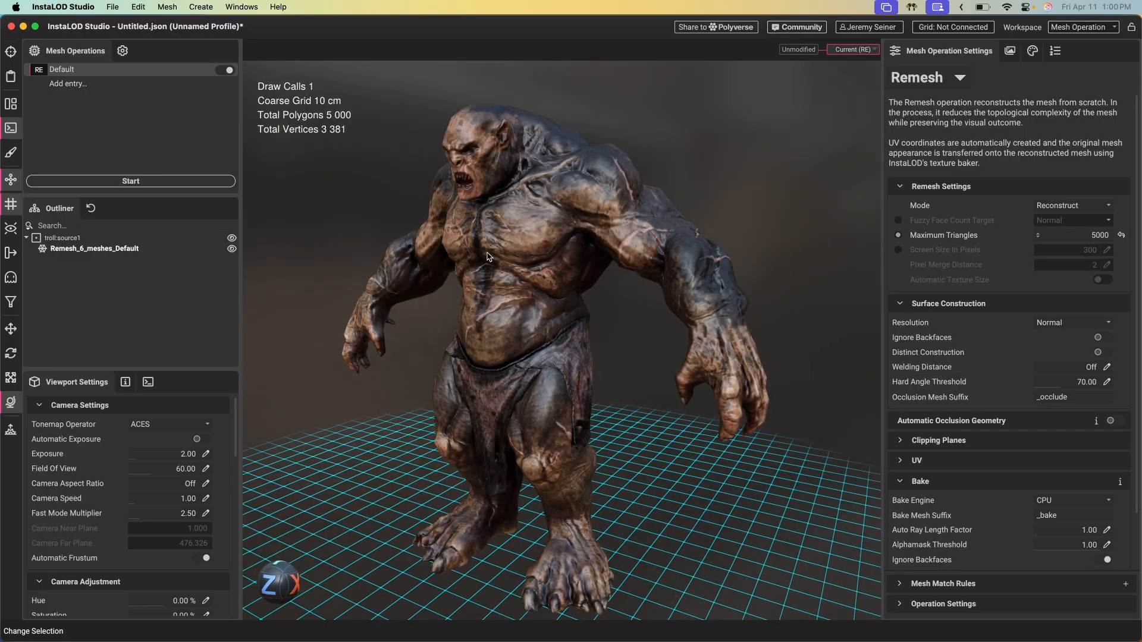
# - Open an enlarged UV Viewer for the remeshed troll and check its UV layout over the baked color texture
pyautogui.click(504, 261)
pyautogui.click(11, 104)
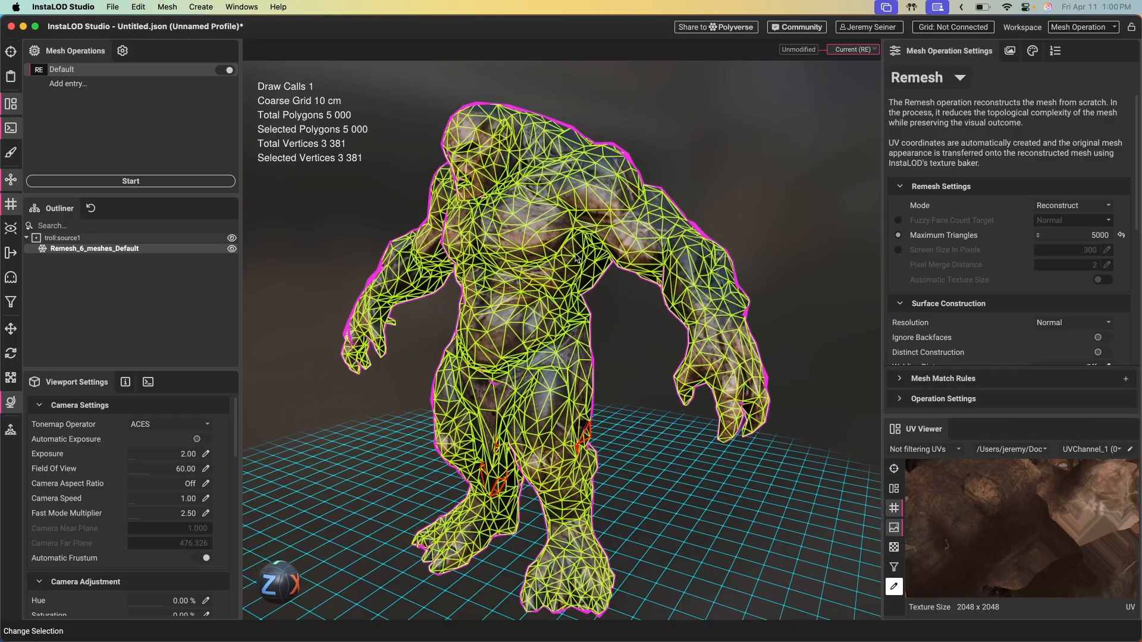
pyautogui.moveTo(996, 417); pyautogui.dragTo(995, 262)
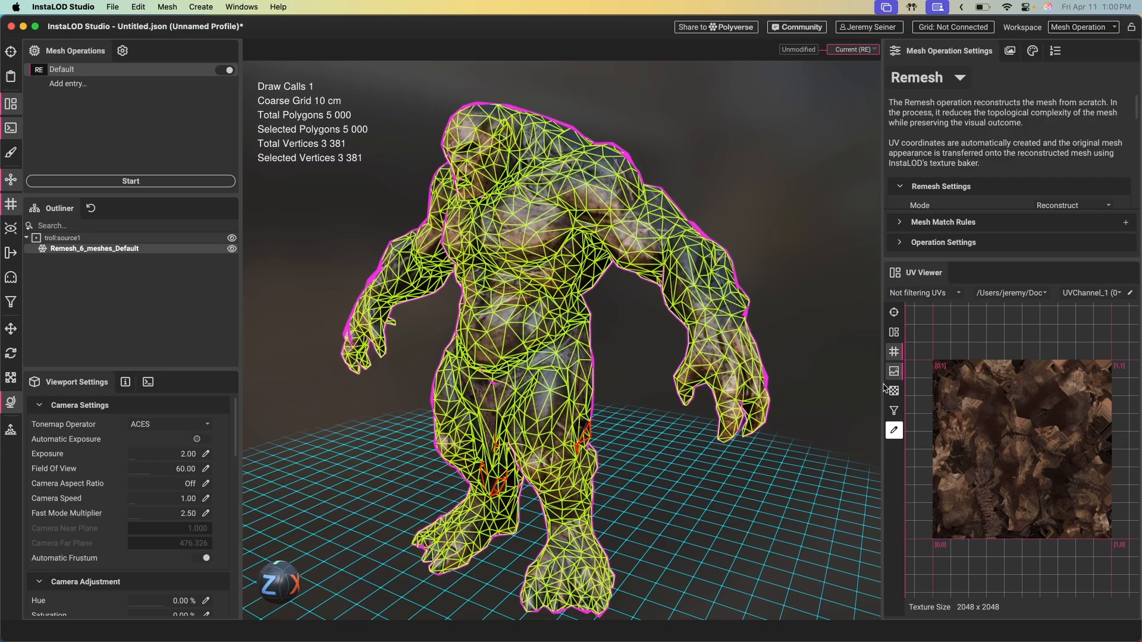
pyautogui.moveTo(884, 389); pyautogui.dragTo(800, 340)
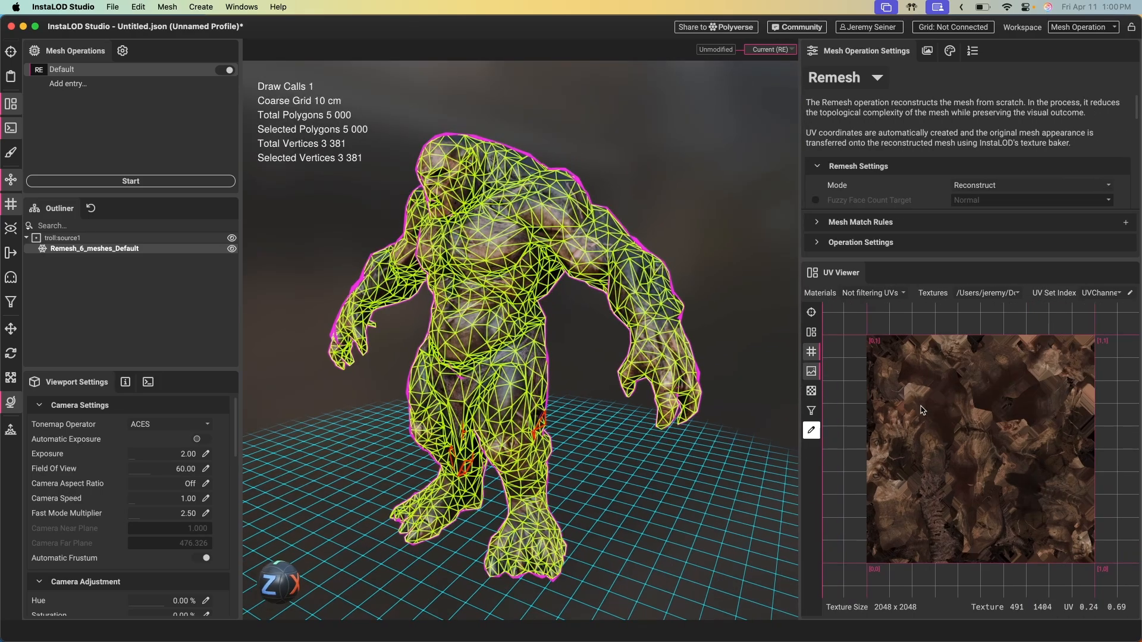
pyautogui.click(811, 332)
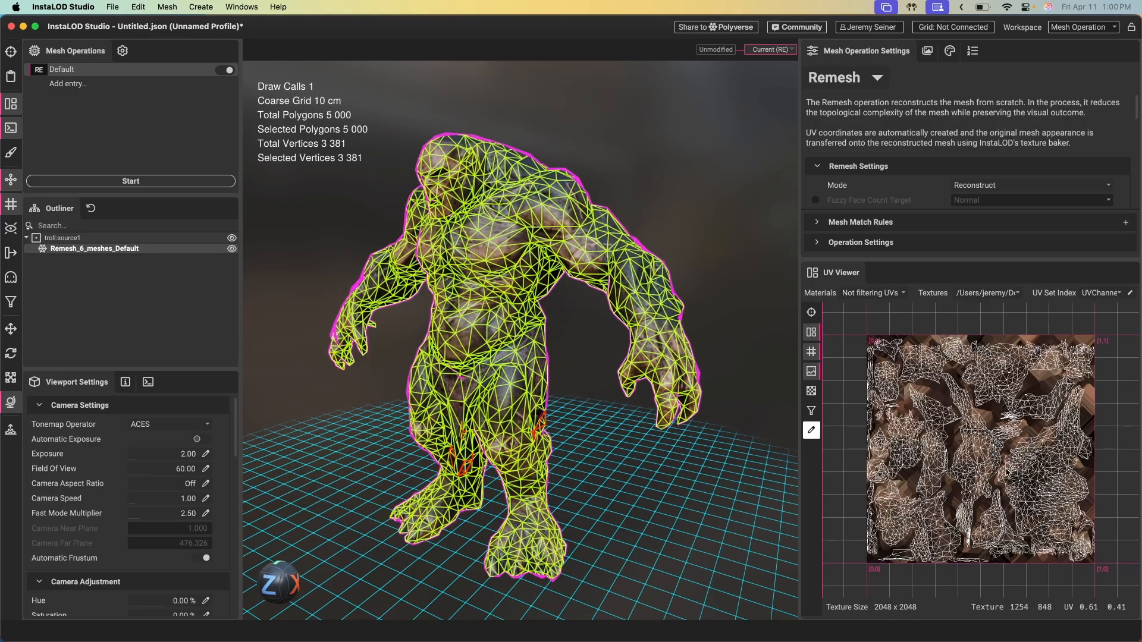
pyautogui.click(811, 331)
# - Examine the baked NormalObject texture up close in the UV Viewer, and display the baked AmbientOcclusion texture
pyautogui.click(975, 293)
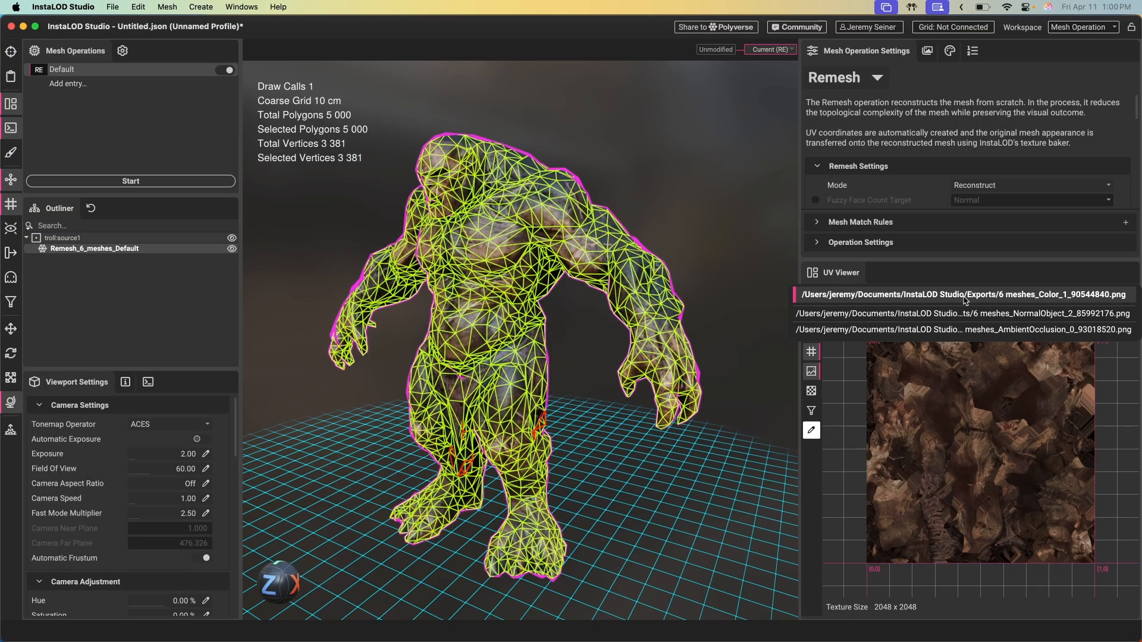
pyautogui.click(966, 313)
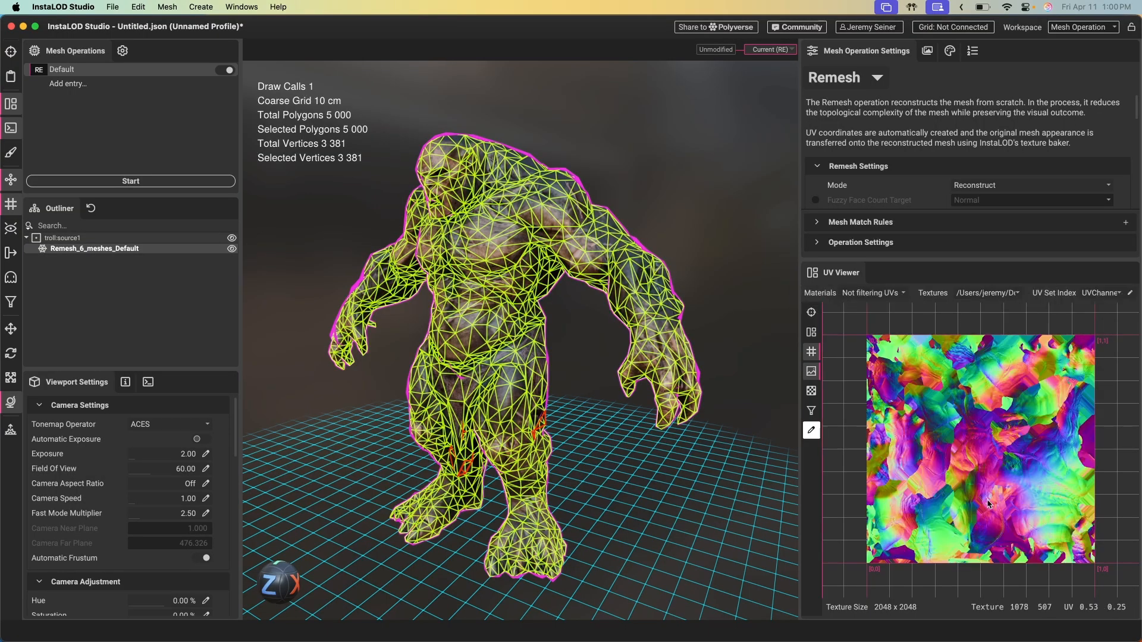
pyautogui.scroll(5, 948, 355)
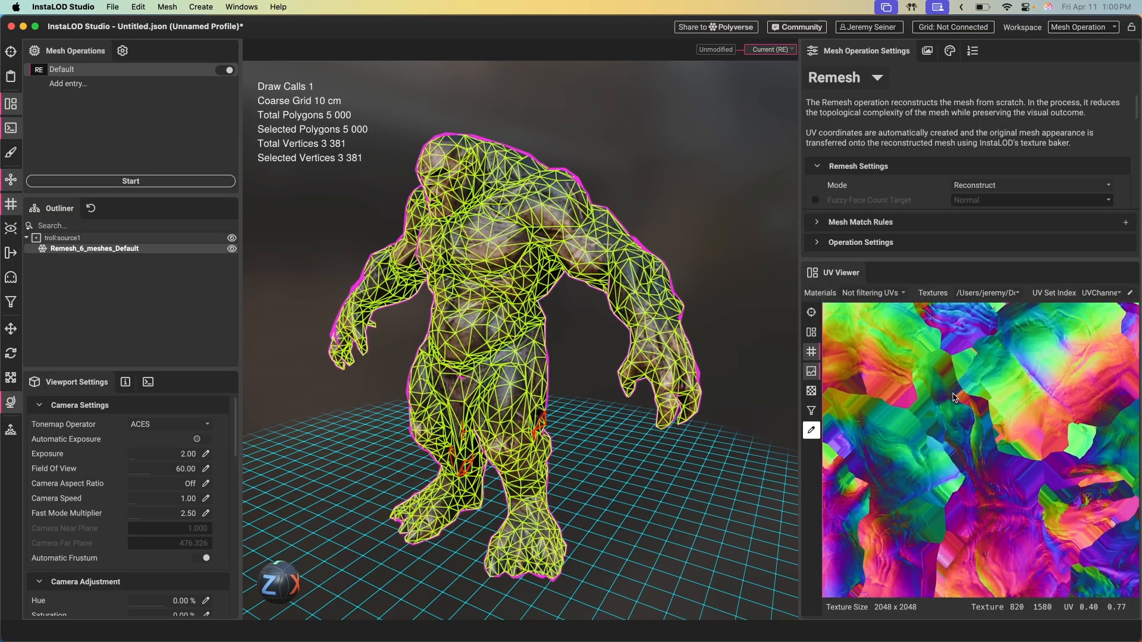
pyautogui.scroll(-8, 953, 382)
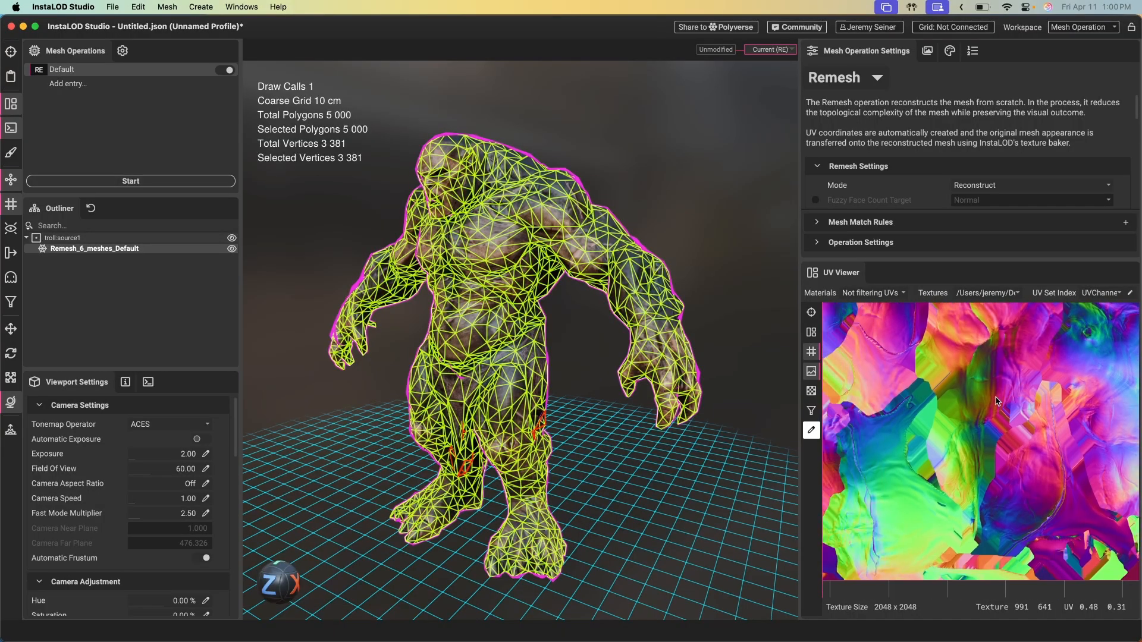
pyautogui.scroll(5, 964, 426)
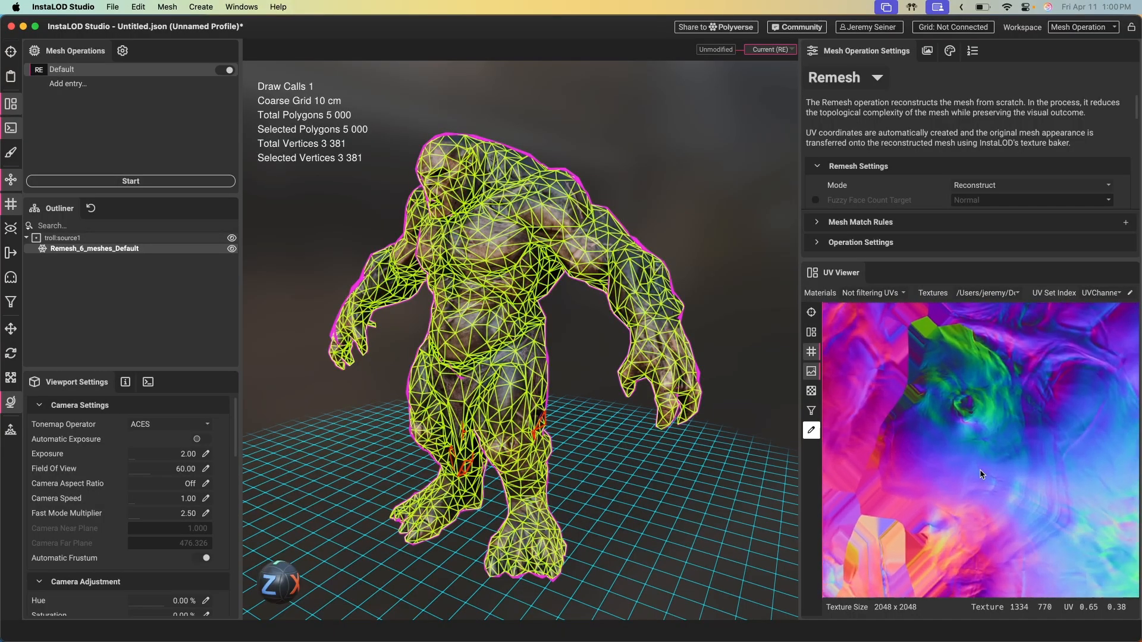
pyautogui.scroll(-5, 961, 386)
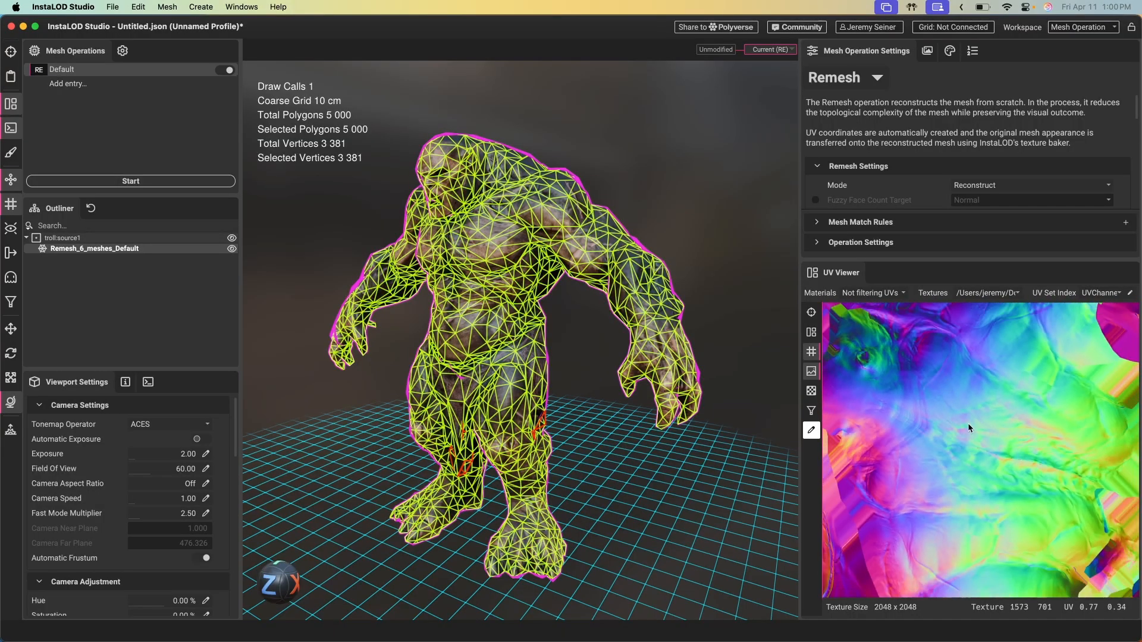
pyautogui.scroll(5, 948, 434)
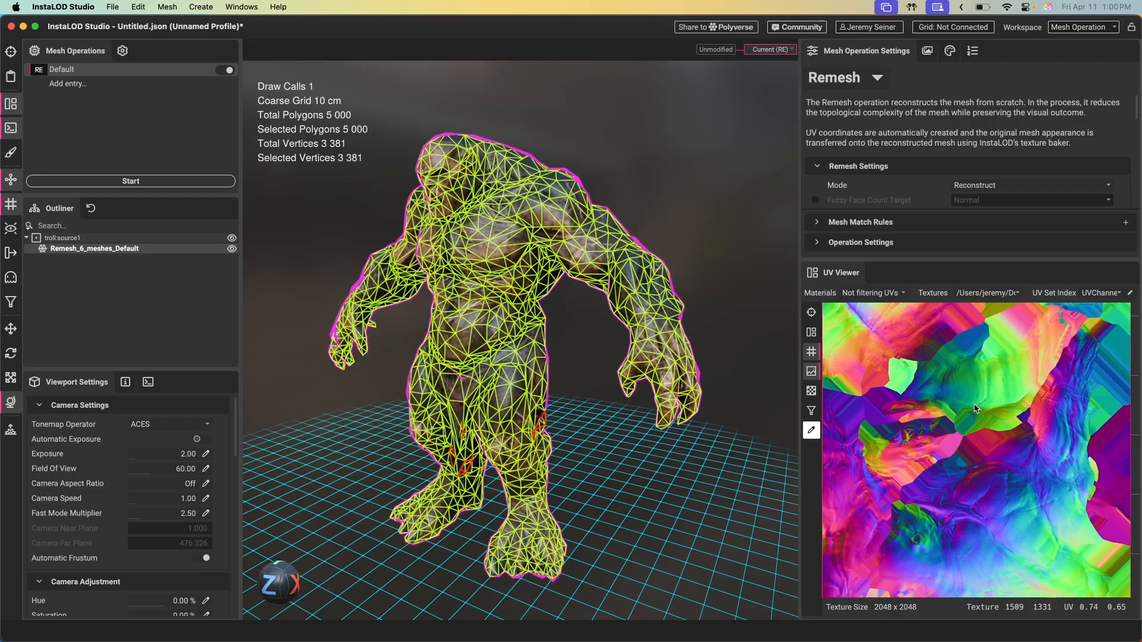
pyautogui.moveTo(940, 437); pyautogui.dragTo(960, 433, button='middle')
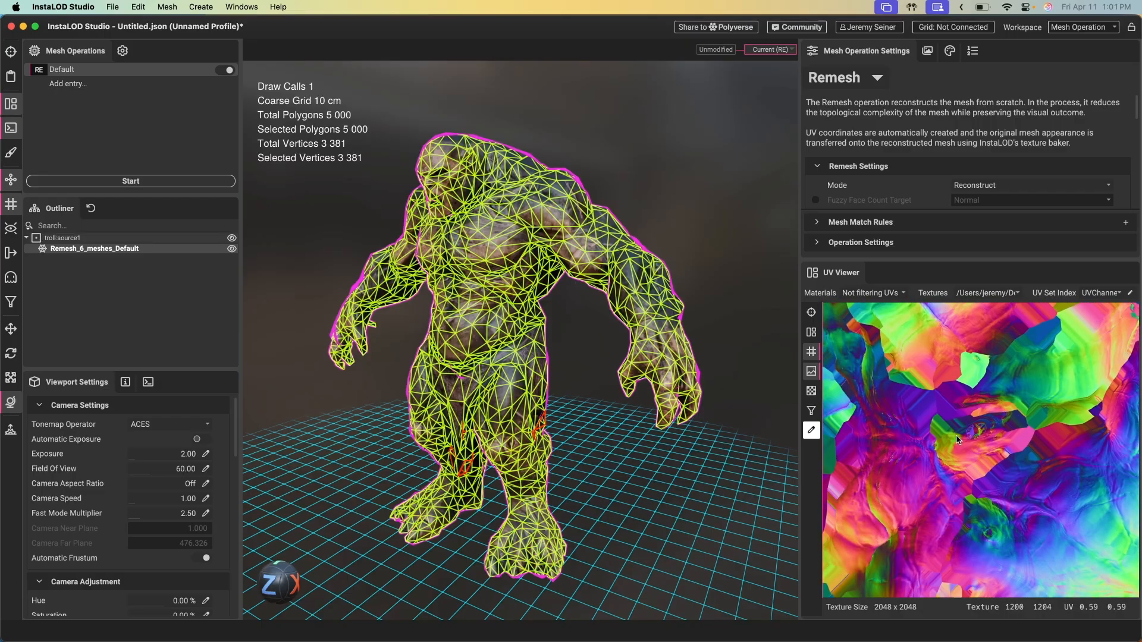
pyautogui.press('f')
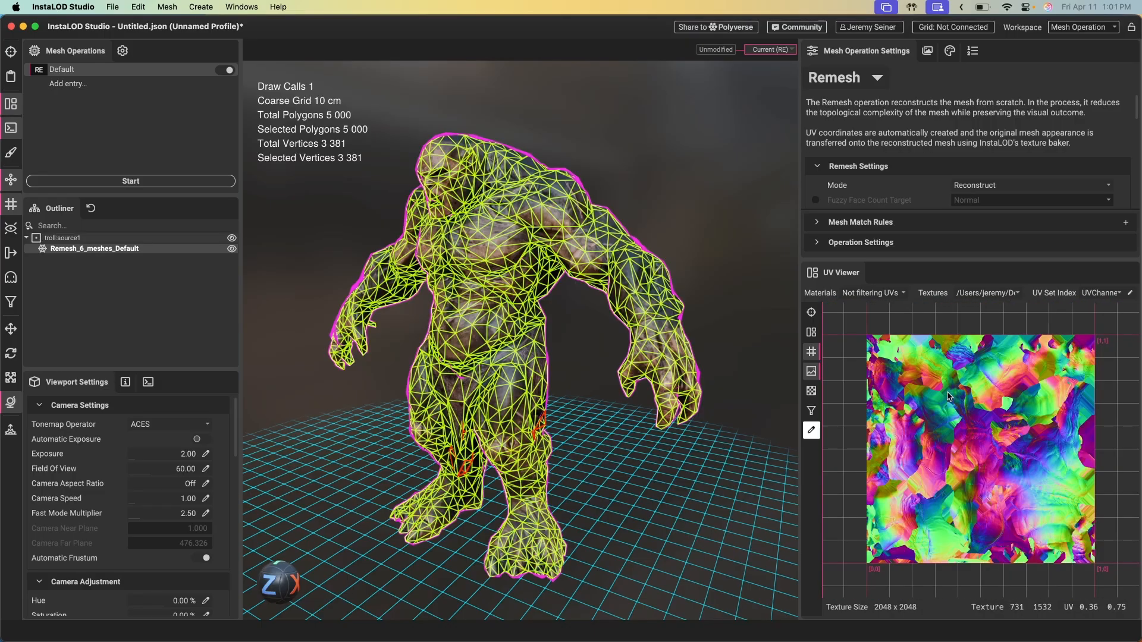
pyautogui.click(987, 292)
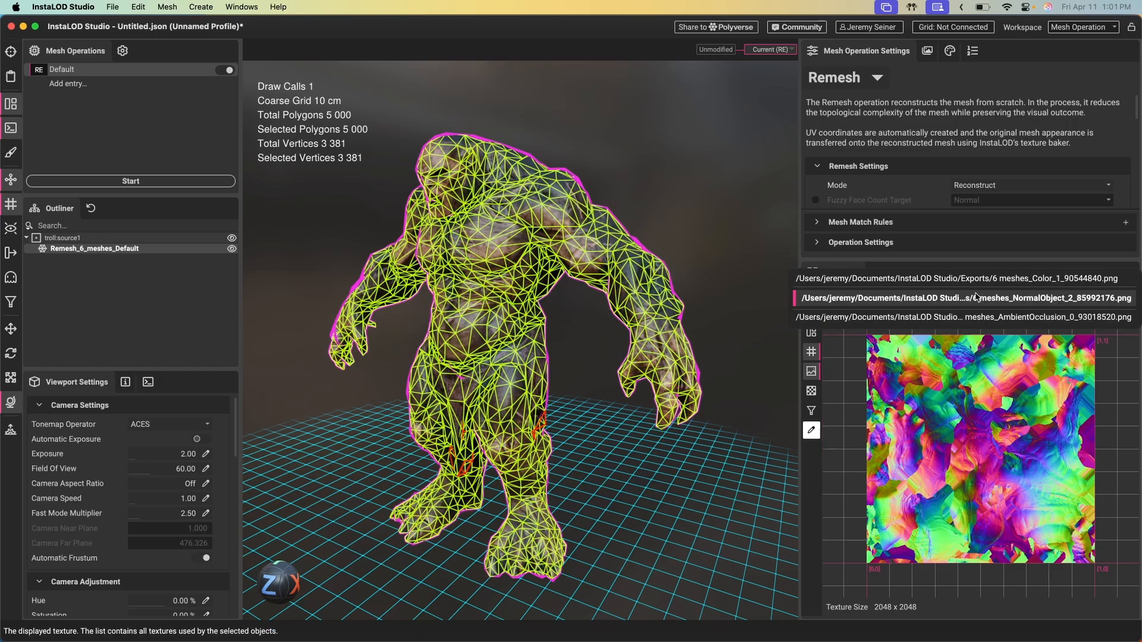
pyautogui.click(980, 317)
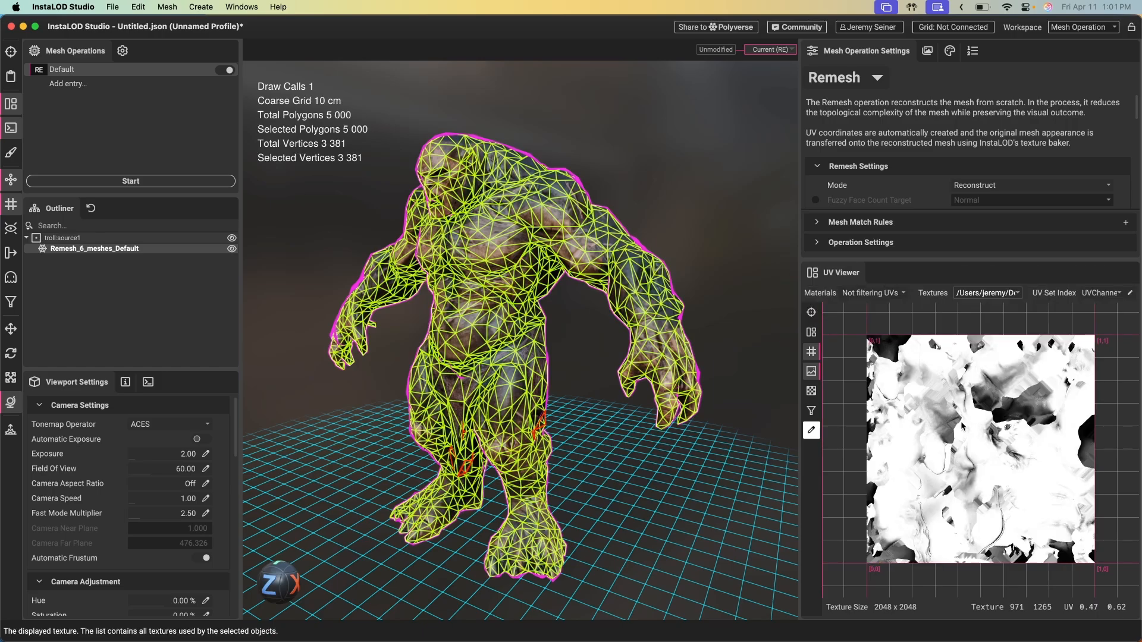
# - Clear the mesh selection, widen the viewport, and inspect the remeshed troll from behind
pyautogui.click(758, 357)
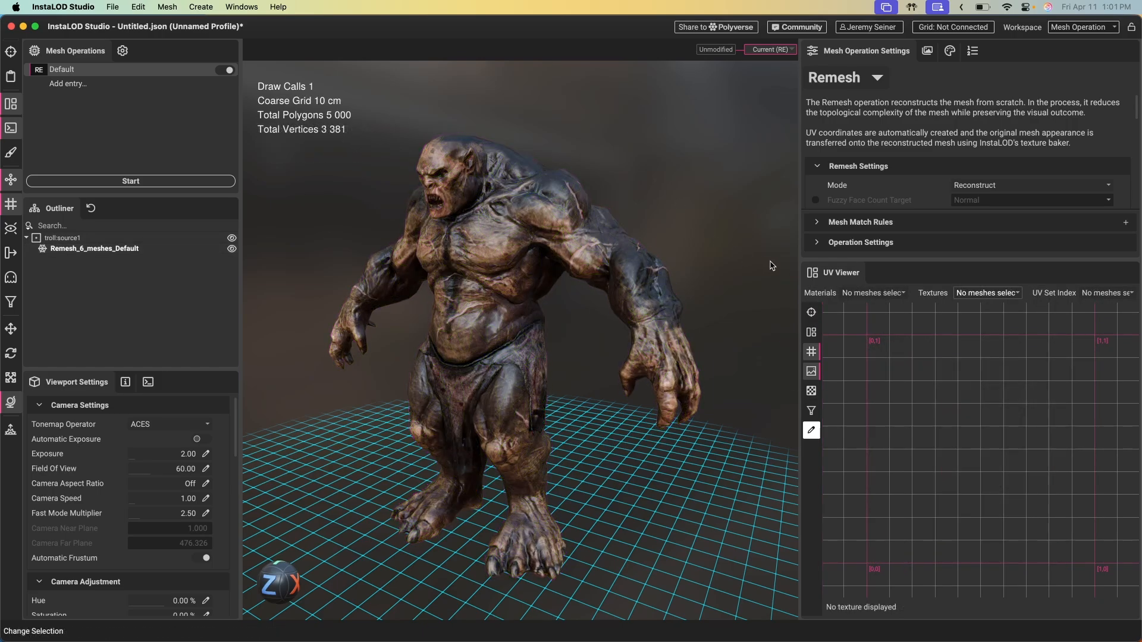
pyautogui.moveTo(799, 283); pyautogui.dragTo(860, 283)
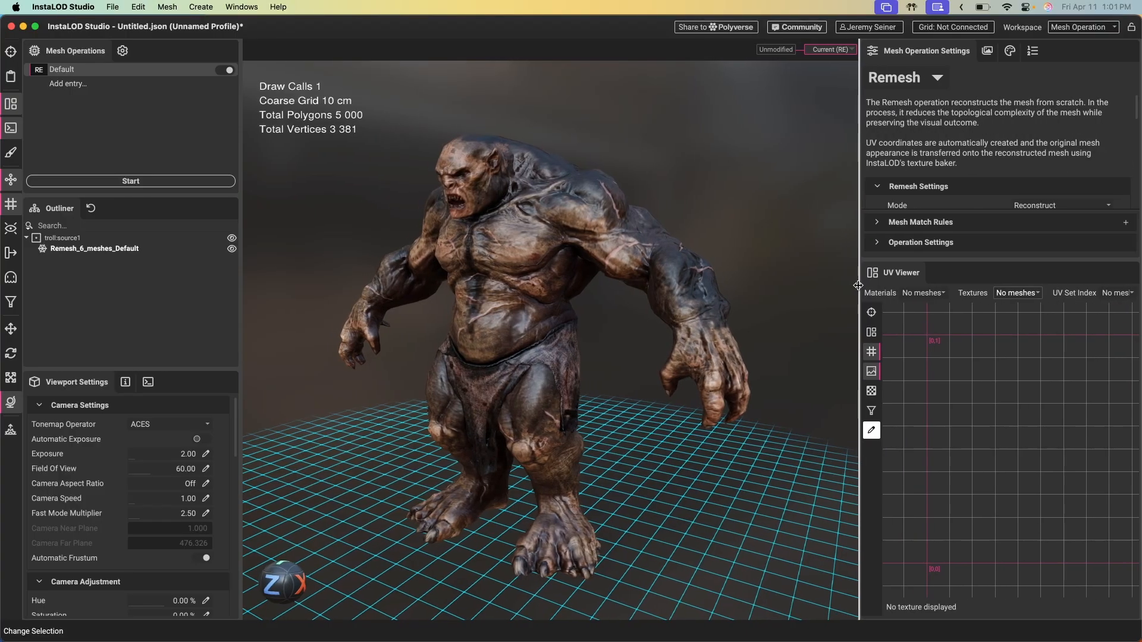
pyautogui.scroll(3, 496, 263)
pyautogui.moveTo(496, 263)
pyautogui.keyDown('alt'); pyautogui.mouseDown()
pyautogui.moveTo(402, 276)
pyautogui.moveTo(515, 269)
pyautogui.mouseUp(); pyautogui.keyUp('alt')
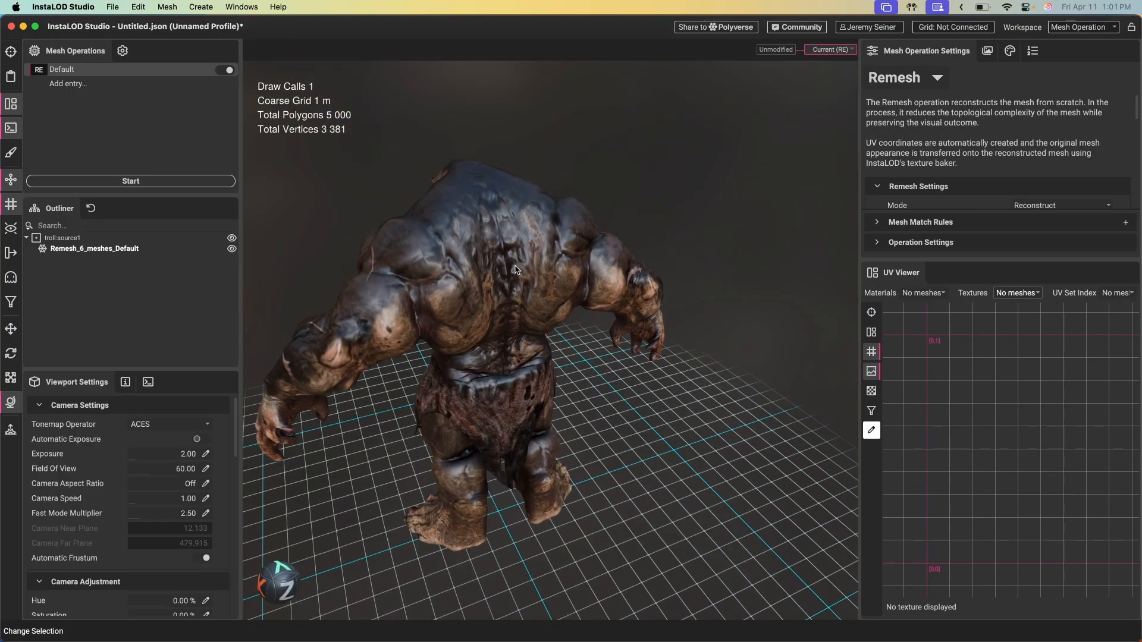
# - Switch to the unmodified scene and select the original troll's body to examine its wireframe along the spine
pyautogui.click(774, 50)
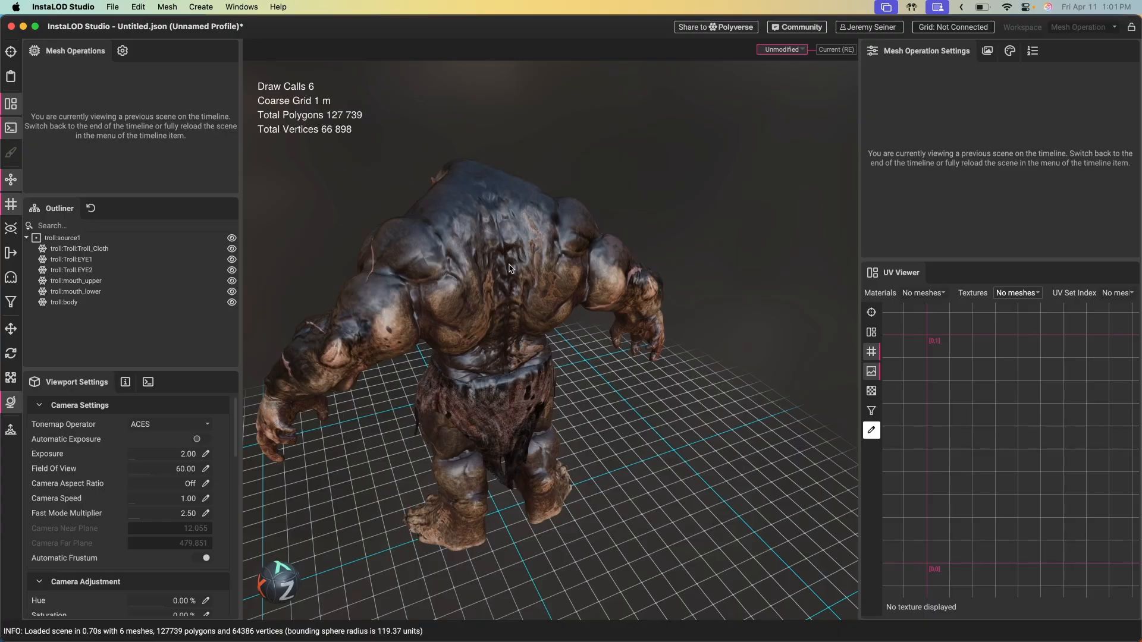
pyautogui.scroll(5, 523, 266)
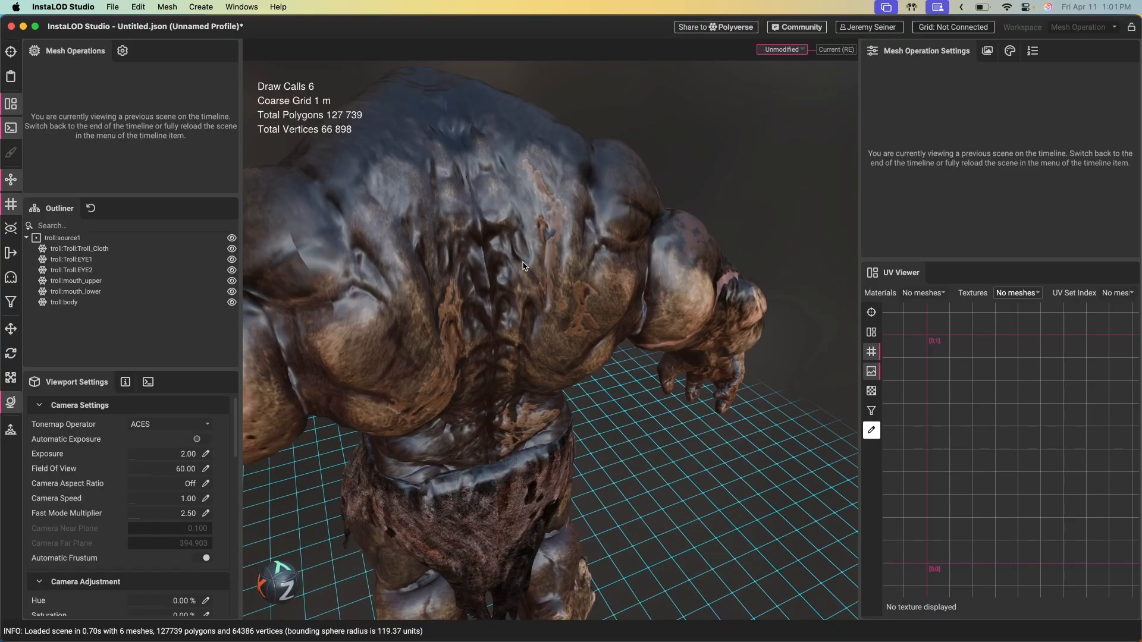
pyautogui.keyDown('alt'); pyautogui.moveTo(523, 265); pyautogui.dragTo(476, 272); pyautogui.keyUp('alt')
pyautogui.click(486, 267)
pyautogui.scroll(5, 486, 267)
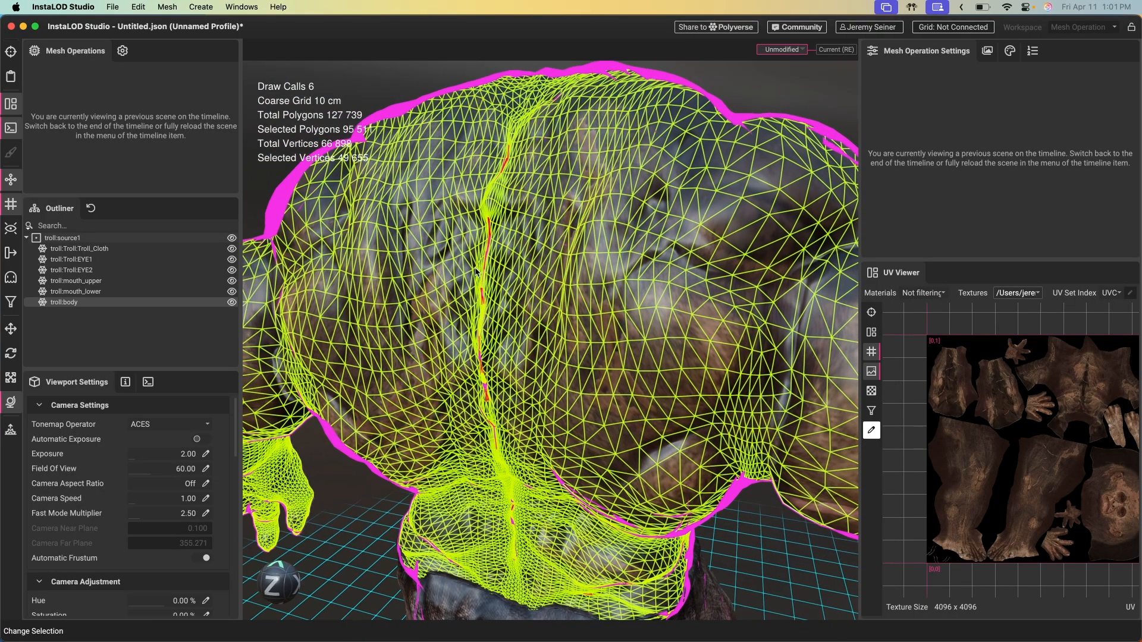
pyautogui.scroll(4, 496, 266)
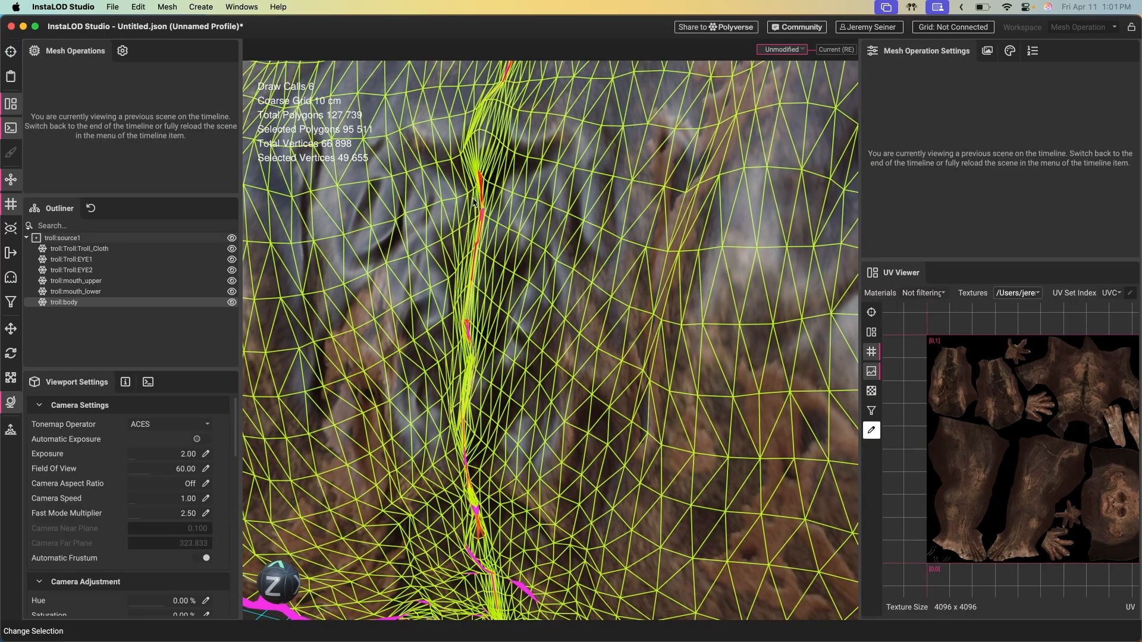
pyautogui.scroll(-5, 474, 216)
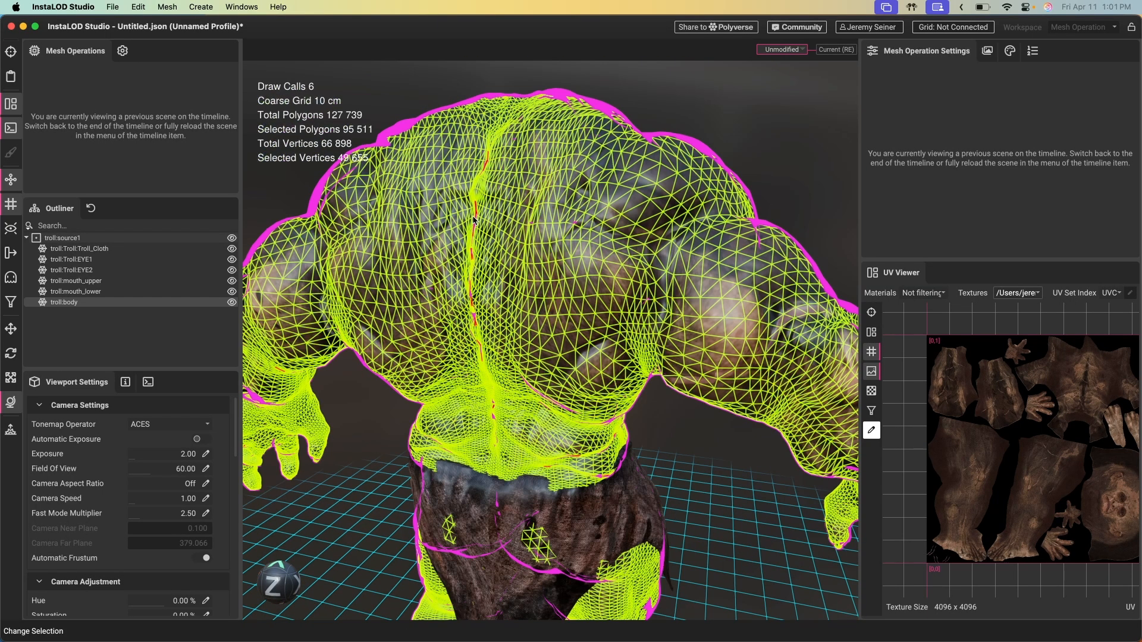
# - Clear the body selection and inspect the surface detail on the original troll's back
pyautogui.click(676, 108)
pyautogui.scroll(5, 476, 226)
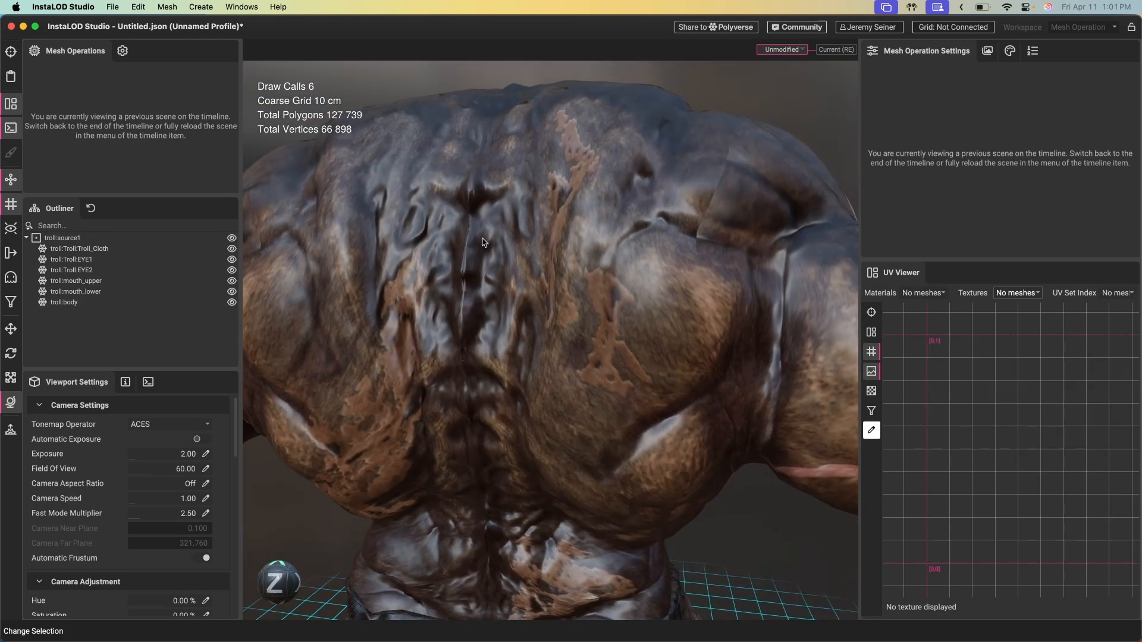
pyautogui.moveTo(519, 246)
pyautogui.keyDown('shift'); pyautogui.mouseDown()
pyautogui.moveTo(488, 250)
pyautogui.moveTo(550, 249)
pyautogui.moveTo(507, 251)
pyautogui.mouseUp(); pyautogui.keyUp('shift')
pyautogui.scroll(-10, 507, 250)
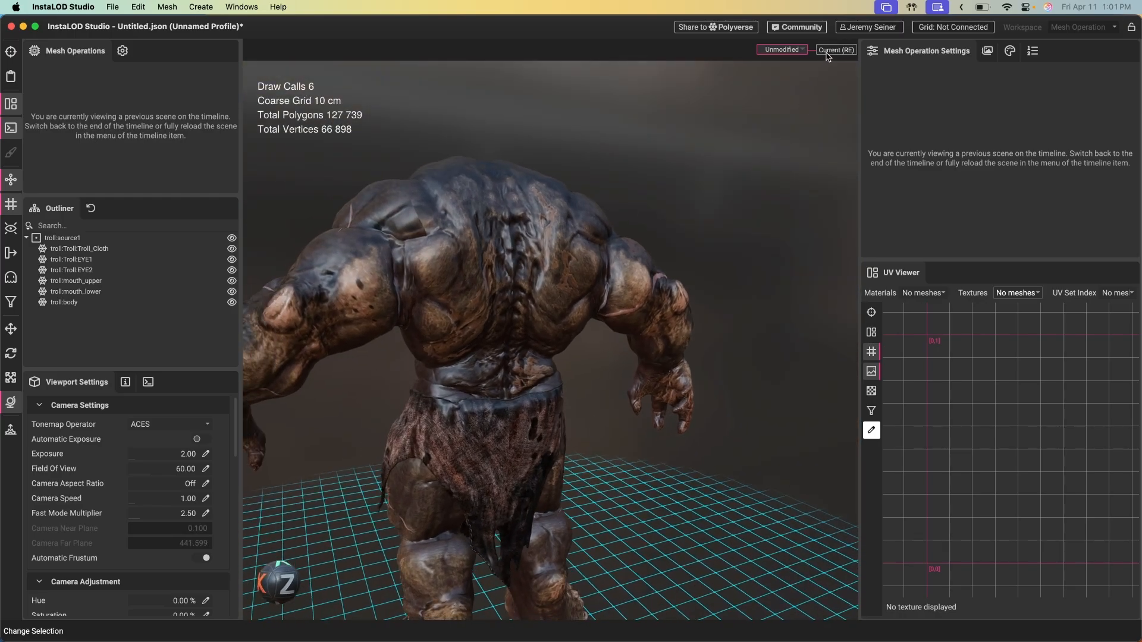
# - Return to the current remeshed scene and inspect the troll's back, side and front for comparison with the original
pyautogui.scroll(10, 527, 266)
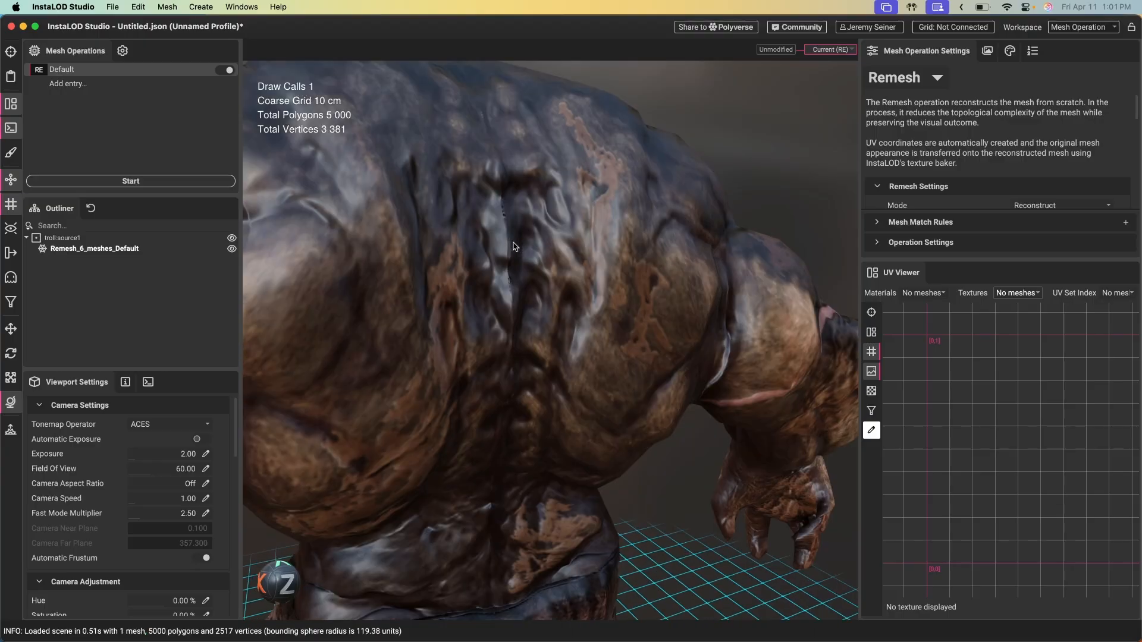
pyautogui.moveTo(531, 266); pyautogui.dragTo(478, 289)
pyautogui.scroll(-5, 462, 285)
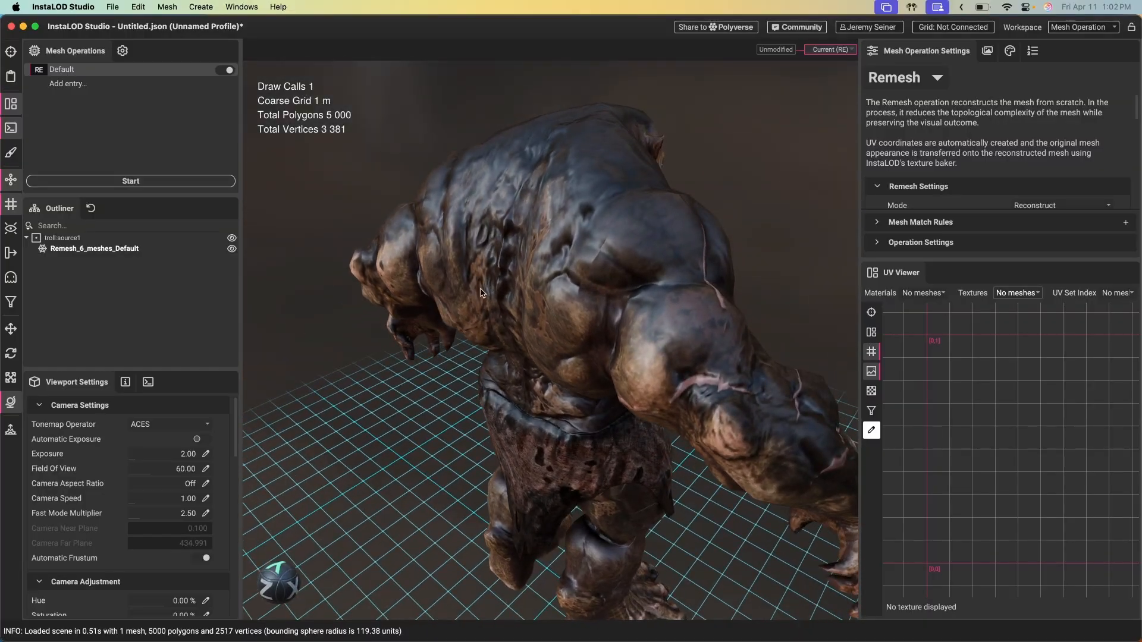
pyautogui.scroll(-5, 555, 280)
pyautogui.moveTo(554, 280); pyautogui.dragTo(488, 292)
pyautogui.scroll(5, 615, 280)
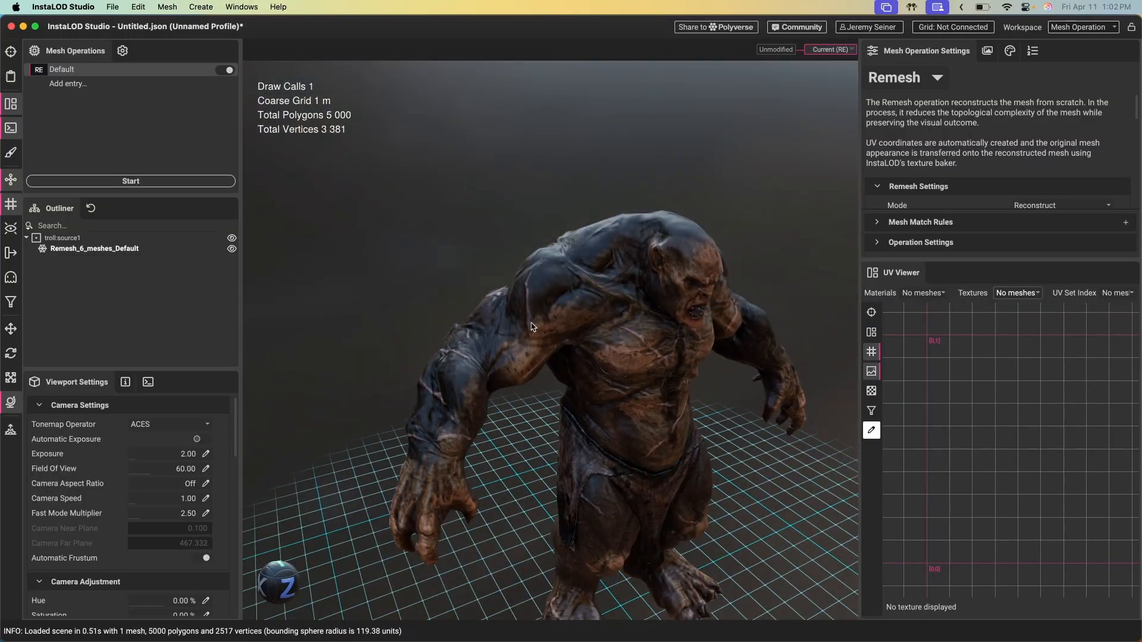
pyautogui.moveTo(616, 280); pyautogui.dragTo(526, 235)
pyautogui.scroll(-4, 523, 261)
pyautogui.scroll(3, 527, 250)
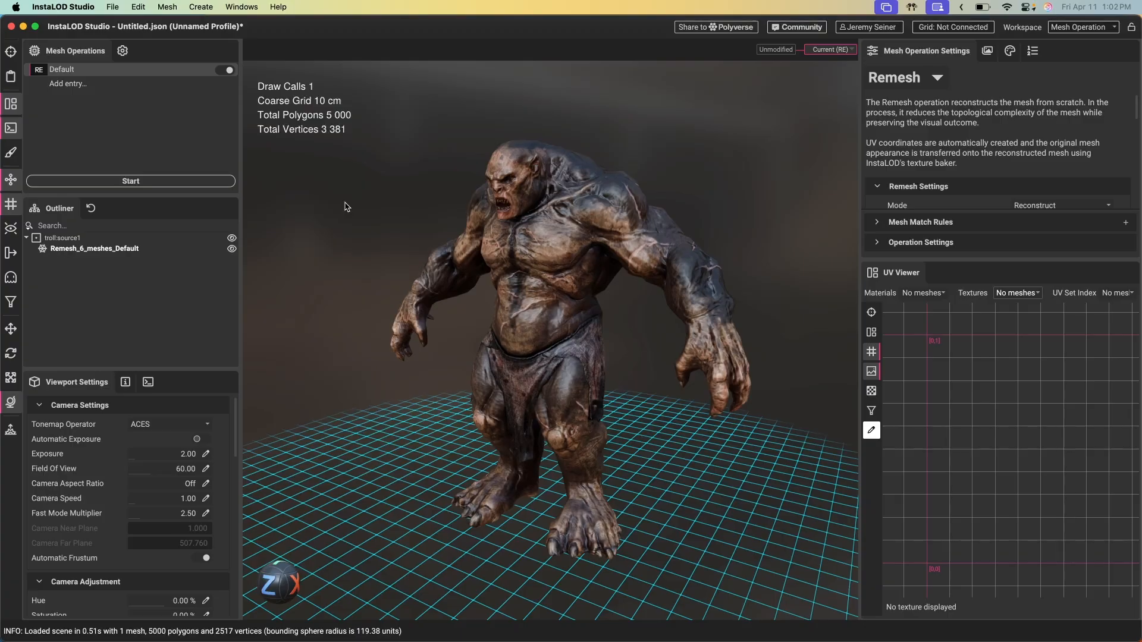
# - Compare the original and remeshed trolls from the front, examine the remeshed wireframe, and clear the selection
pyautogui.click(788, 50)
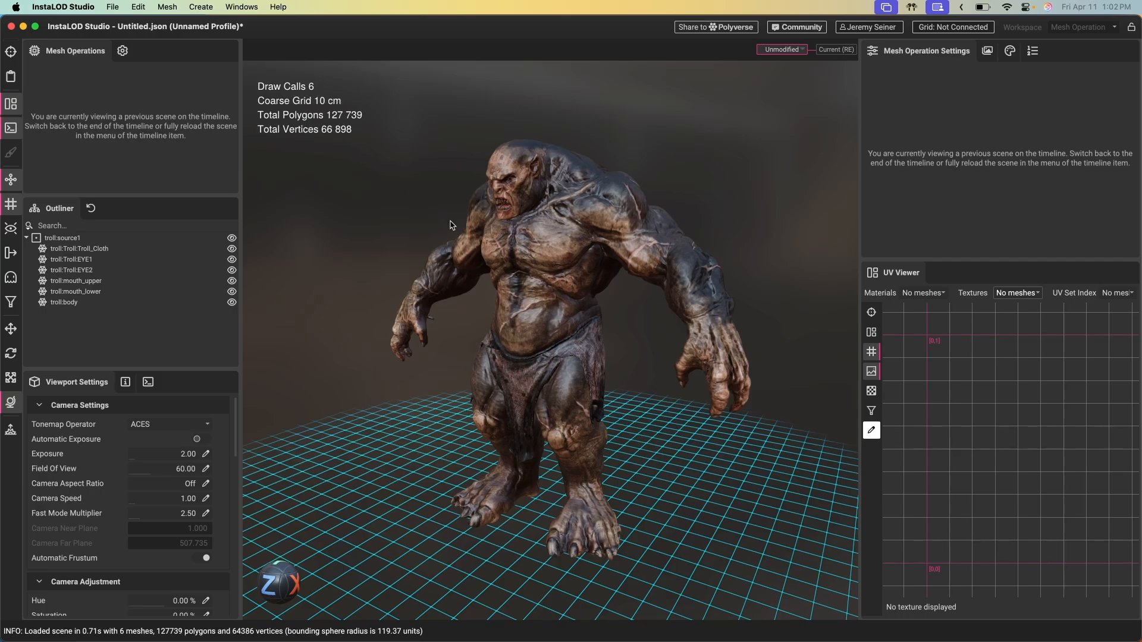
pyautogui.click(516, 236)
pyautogui.click(436, 200)
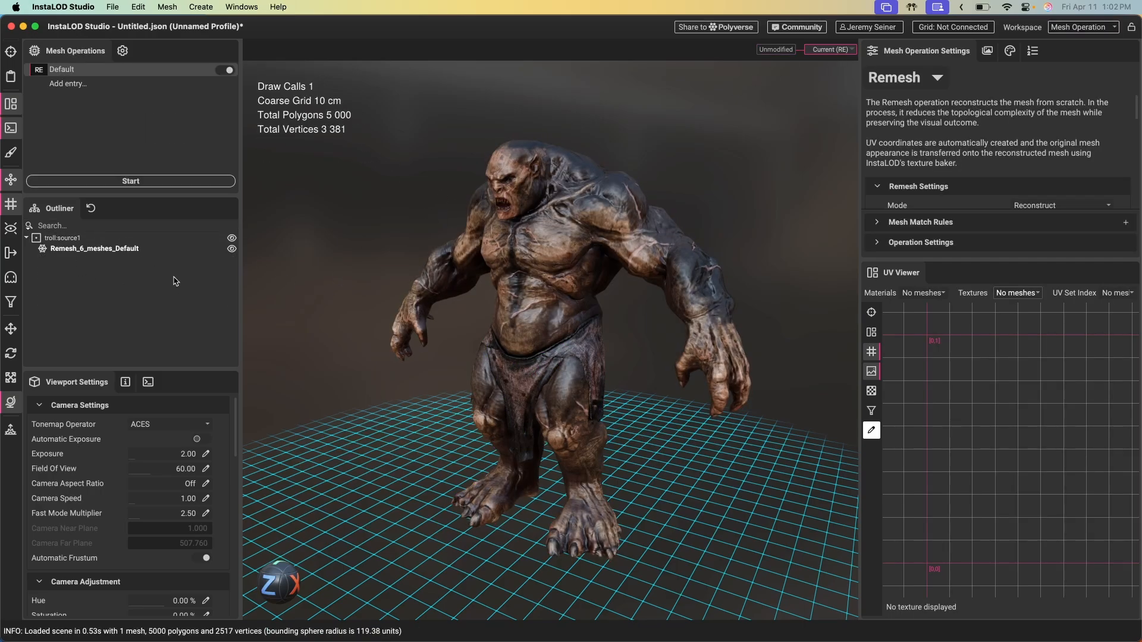
pyautogui.click(564, 251)
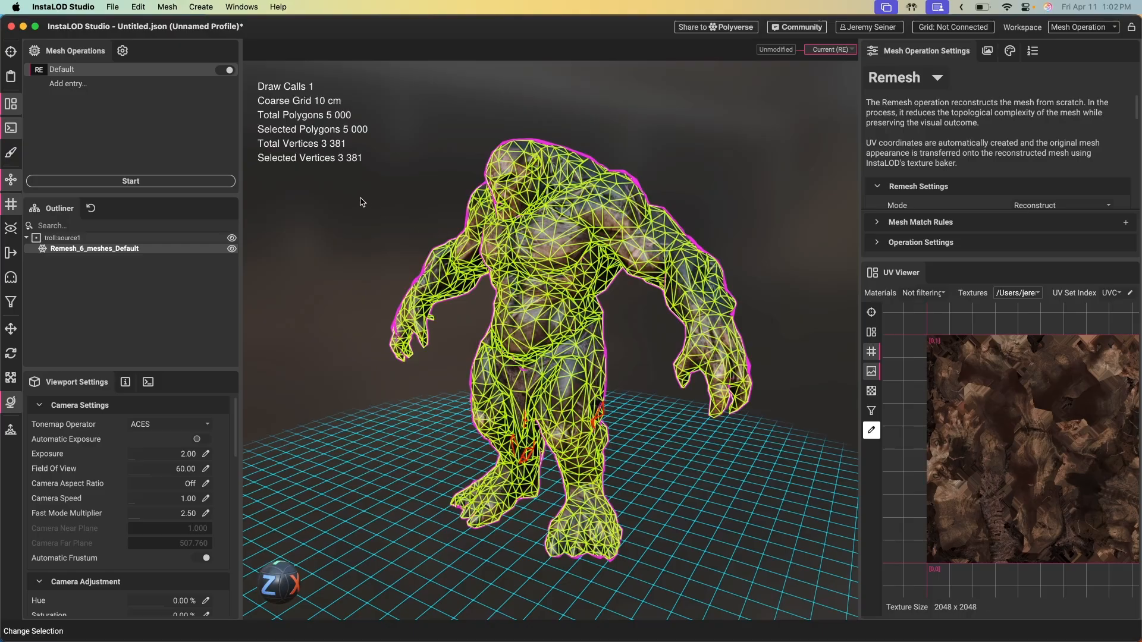
pyautogui.click(368, 168)
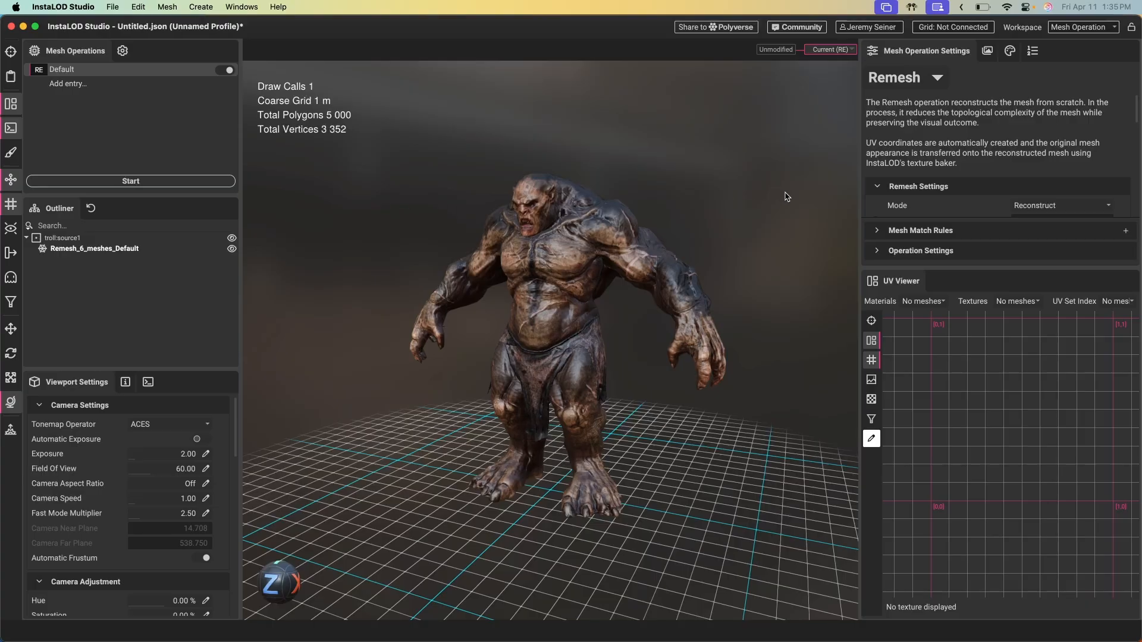
# - Enlarge the Remesh settings area and switch the polygon target to Fuzzy Face Count Target, keeping its level at Normal
pyautogui.moveTo(912, 272); pyautogui.dragTo(911, 373)
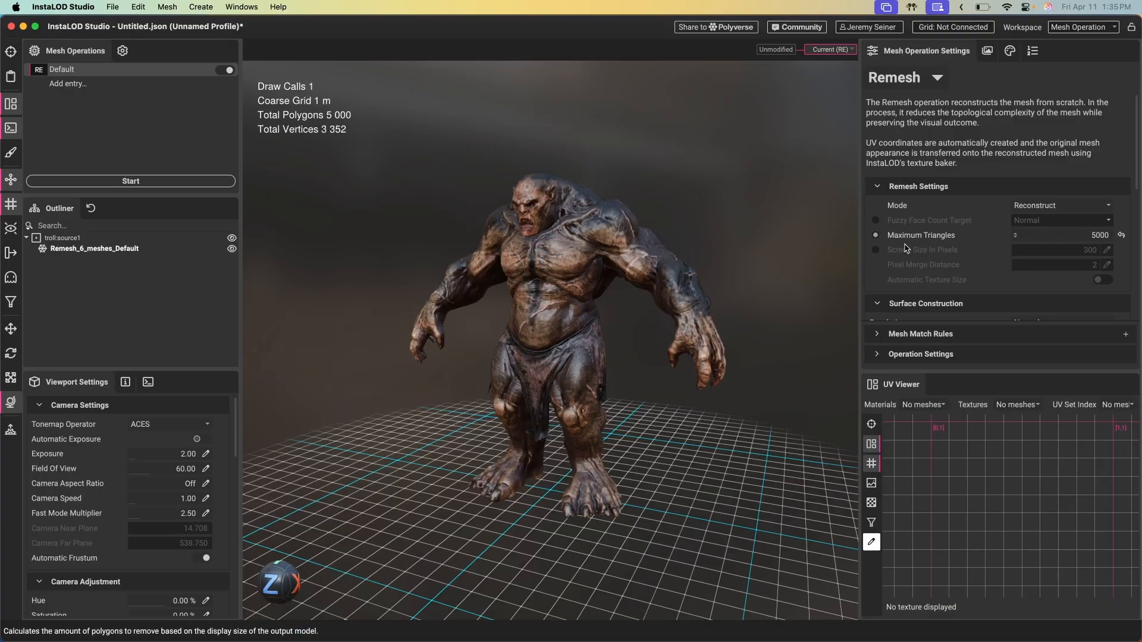
pyautogui.click(874, 220)
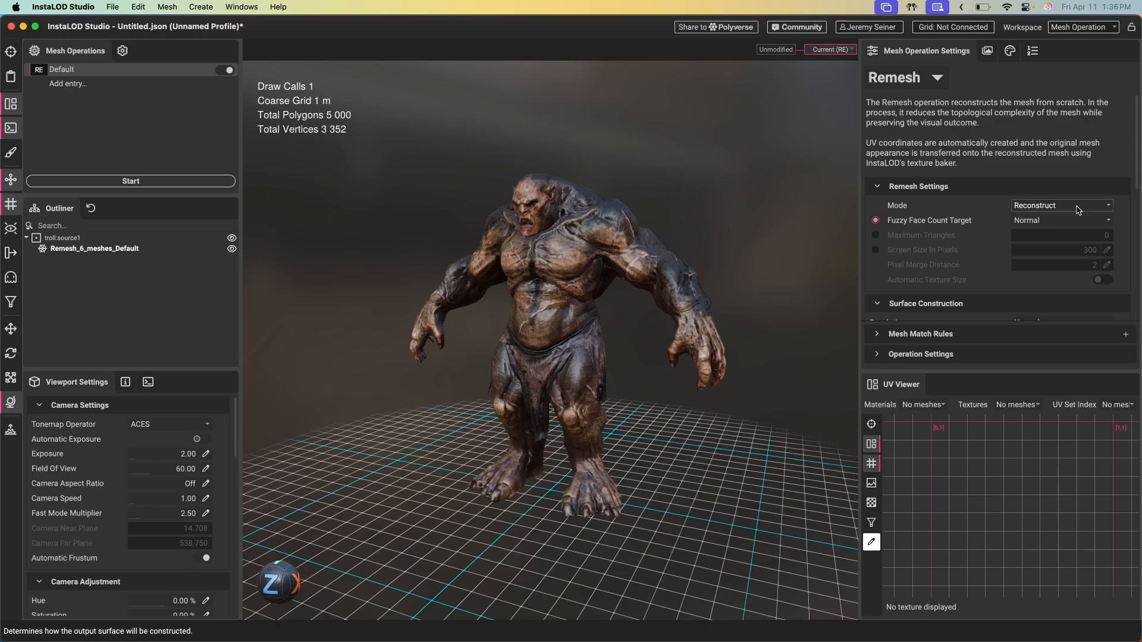
pyautogui.click(1076, 225)
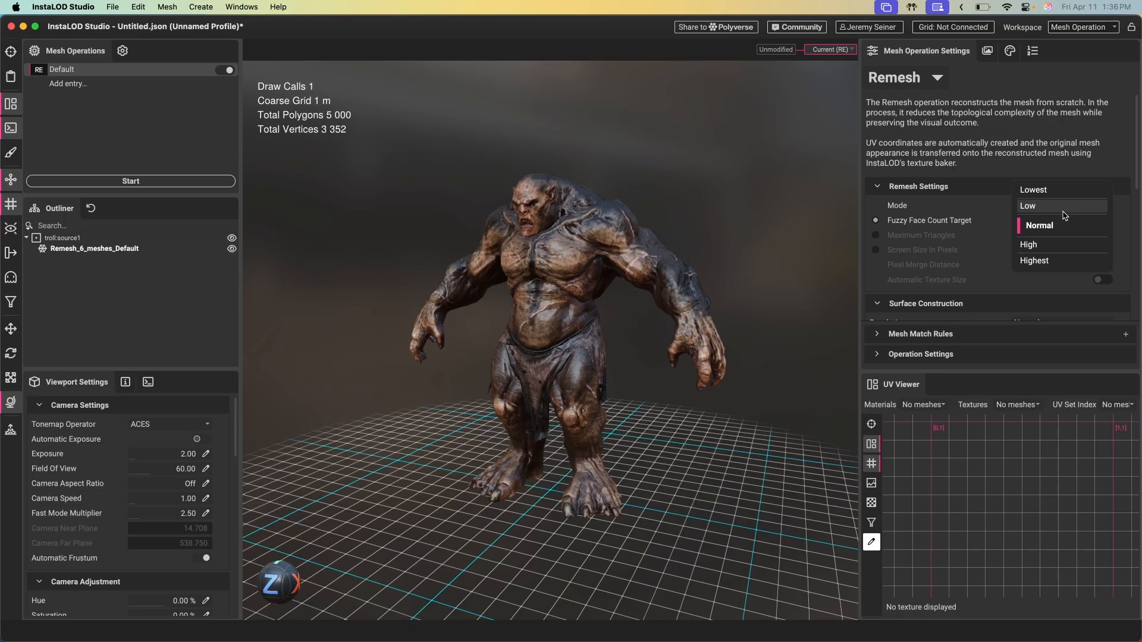
pyautogui.click(821, 227)
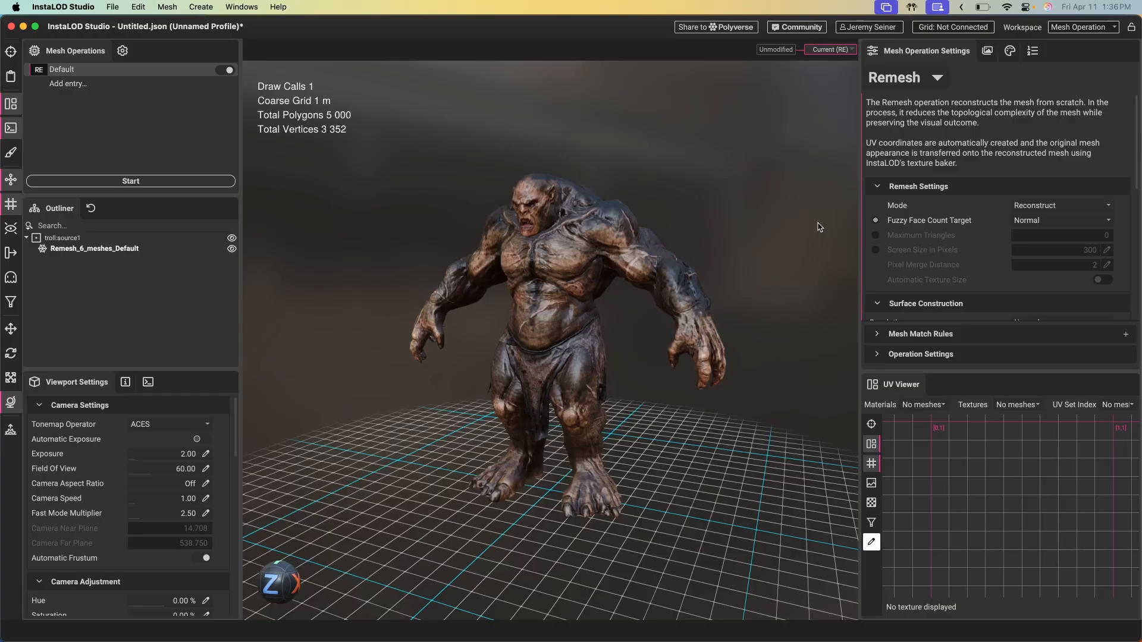
# - Review the available Resolution levels under Surface Construction, keeping Normal
pyautogui.scroll(-3, 915, 232)
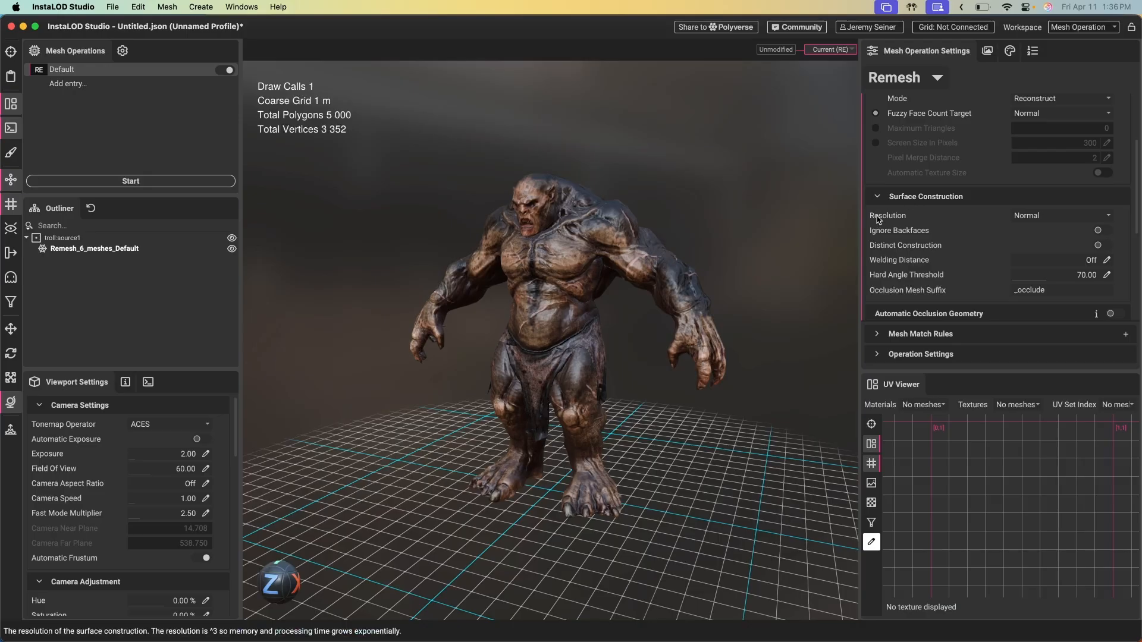
pyautogui.click(1037, 216)
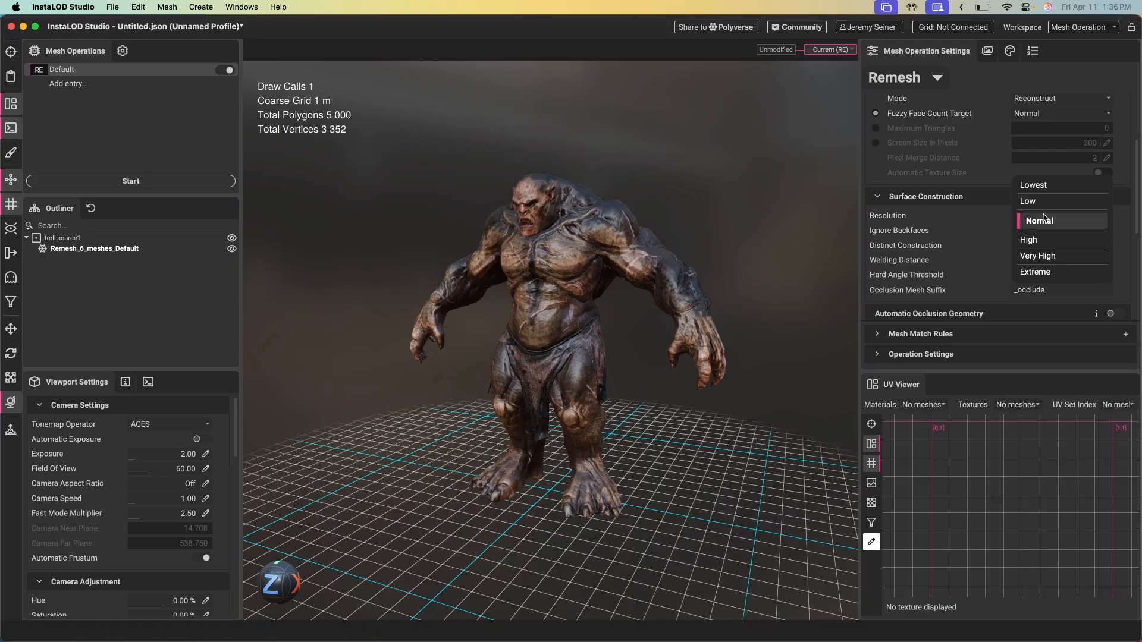
pyautogui.click(988, 220)
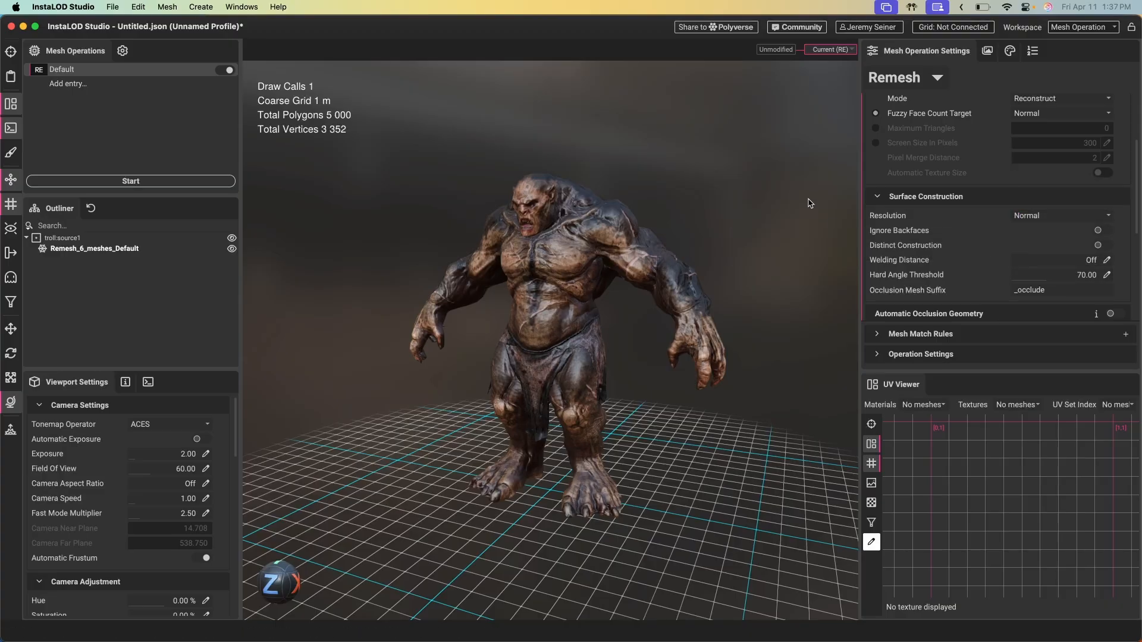
# - Select the remeshed troll and examine its baked object-space normal texture up close in the UV Viewer with the UV layout hidden
pyautogui.scroll(5, 595, 237)
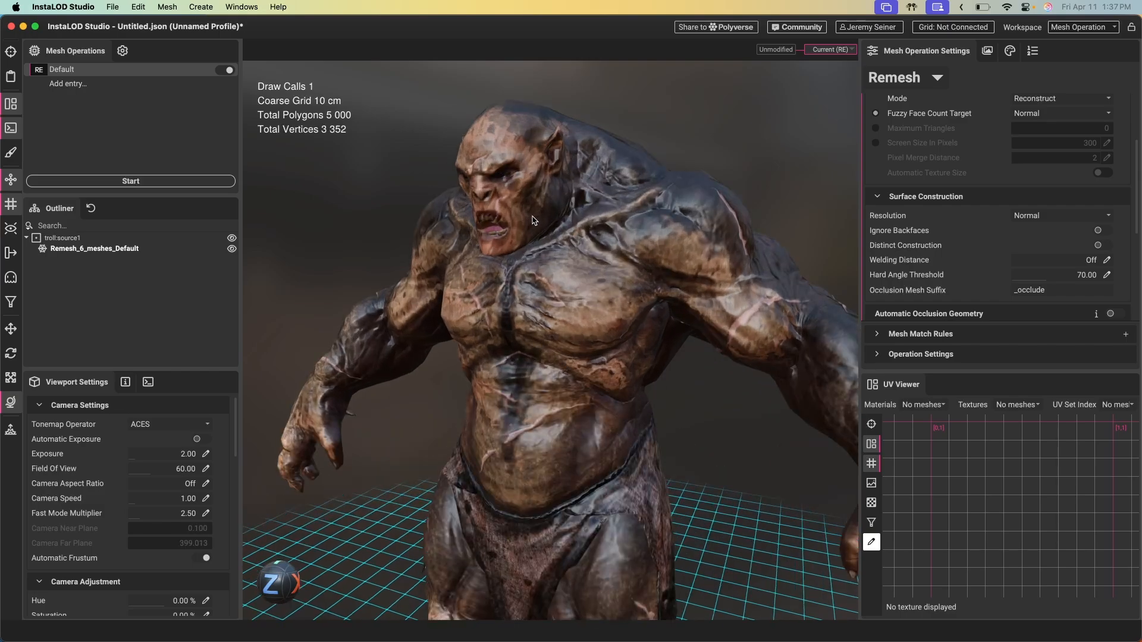
pyautogui.scroll(-5, 576, 218)
pyautogui.click(577, 218)
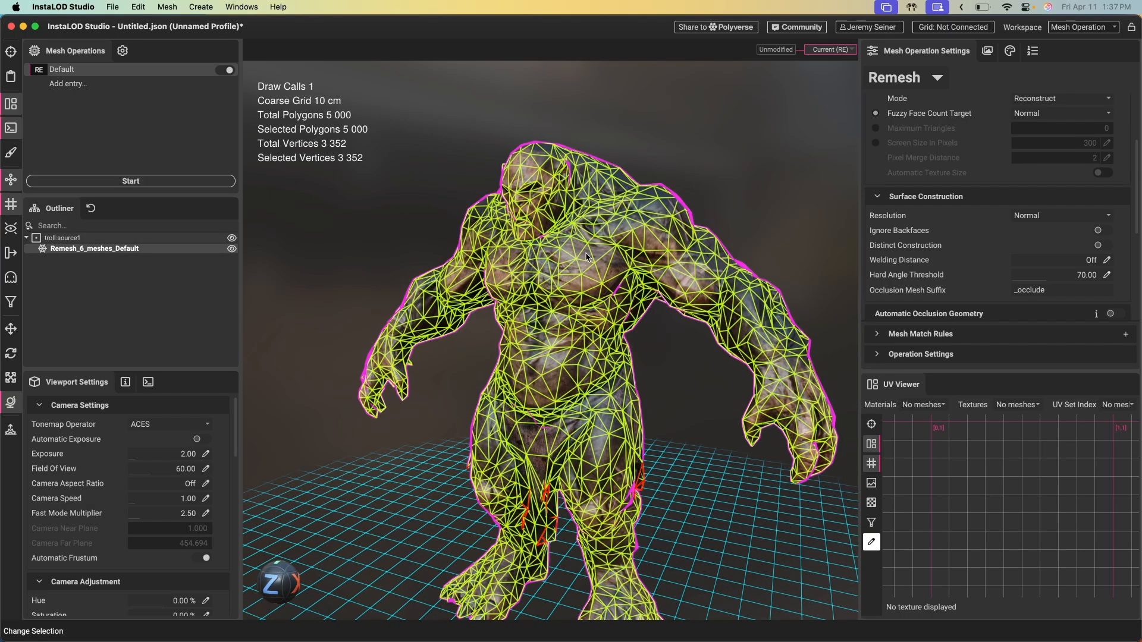
pyautogui.click(1030, 406)
pyautogui.click(986, 465)
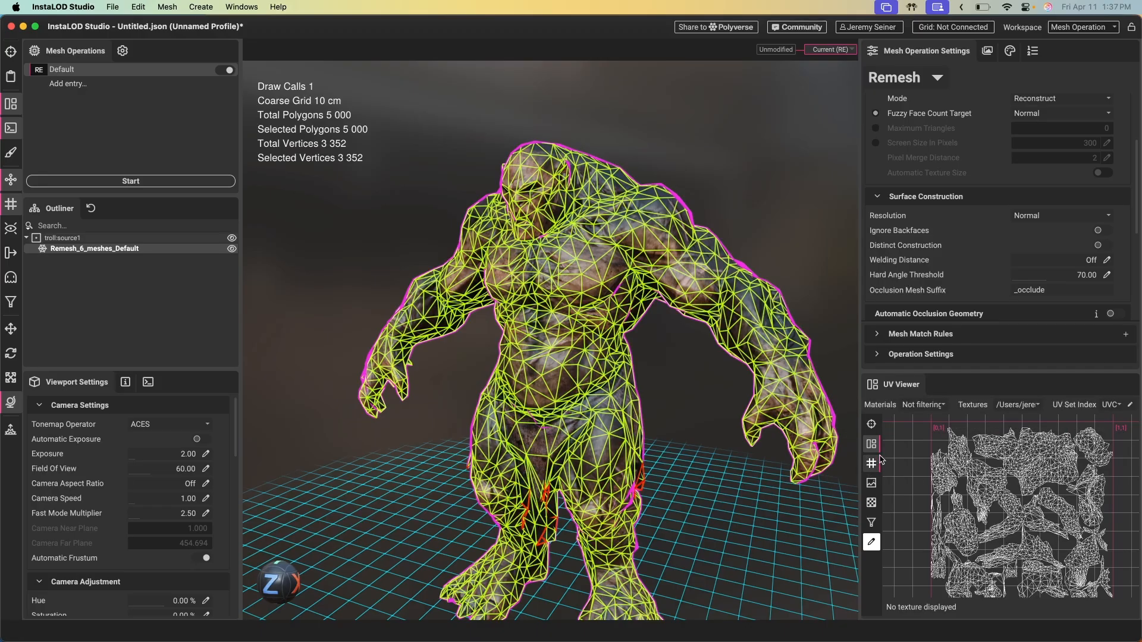
pyautogui.click(871, 483)
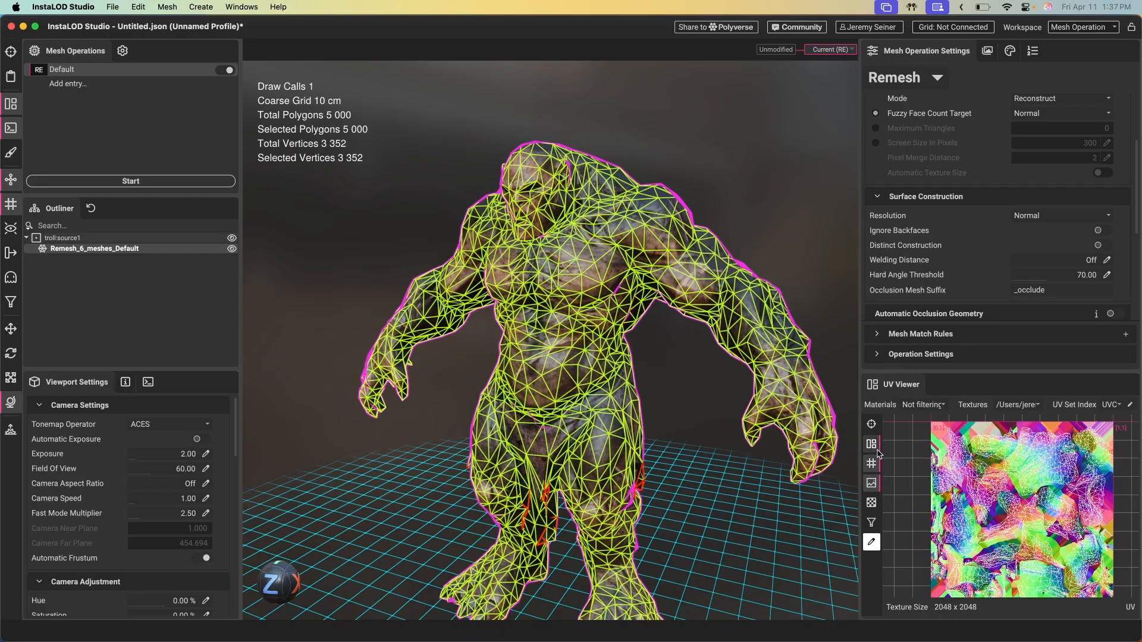
pyautogui.click(871, 463)
pyautogui.scroll(5, 1005, 503)
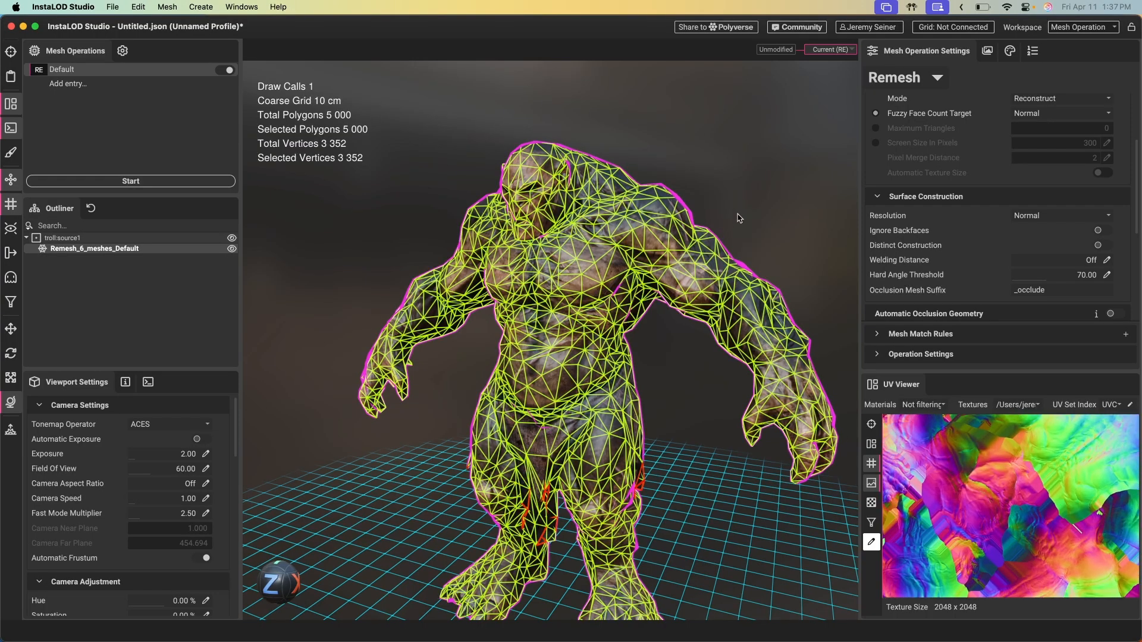
# - Clear the mesh selection and revisit the Surface Construction Resolution choices up to Extreme, leaving Normal selected
pyautogui.click(748, 197)
pyautogui.click(1041, 216)
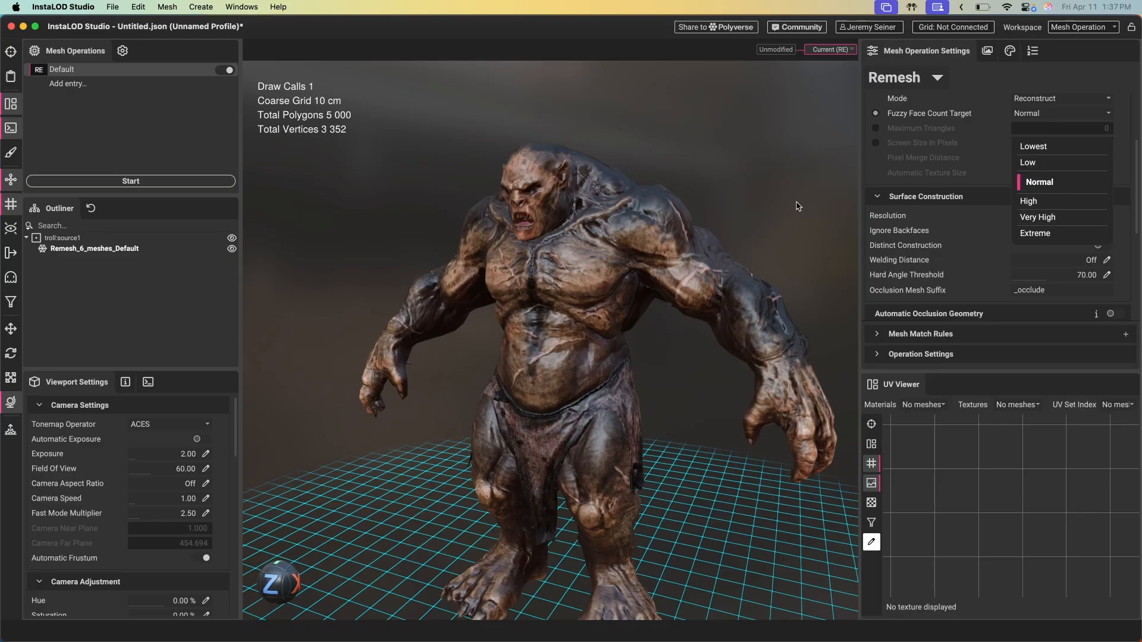
pyautogui.click(754, 207)
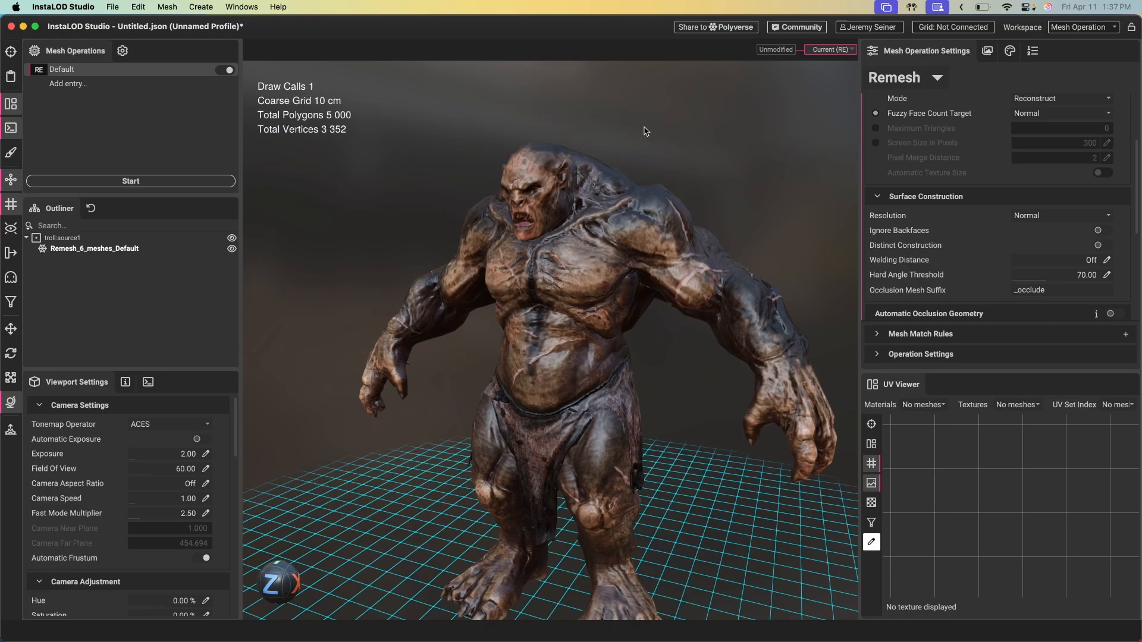
pyautogui.click(1038, 215)
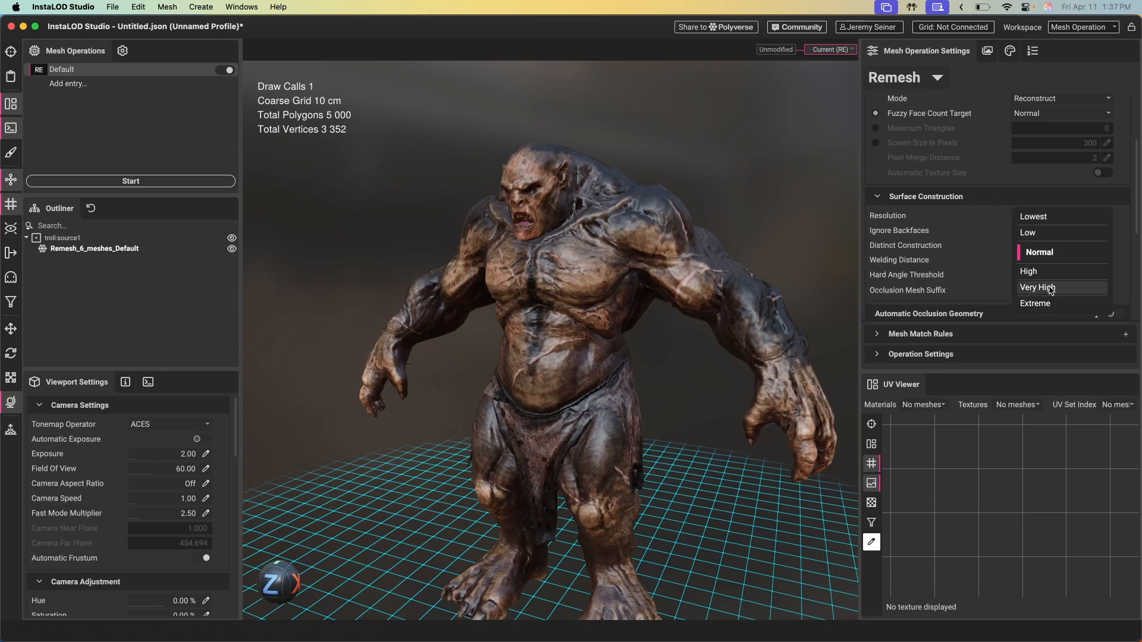
pyautogui.click(751, 206)
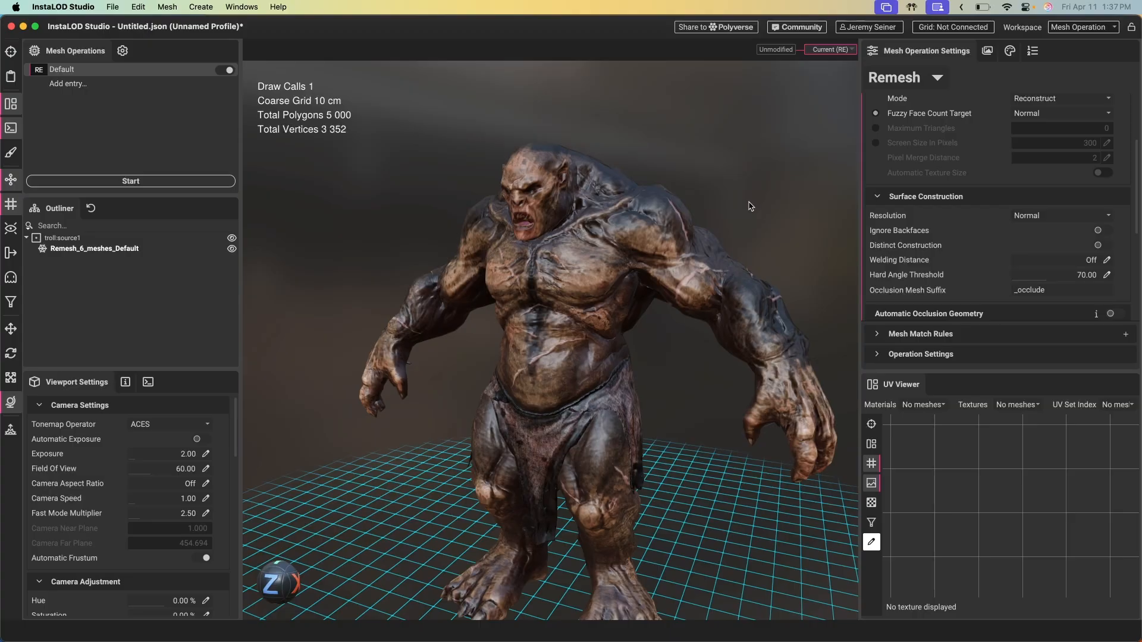
# - Set the Fuzzy Face Count Target to Lowest and the Surface Construction Resolution to Low
pyautogui.scroll(3, 575, 188)
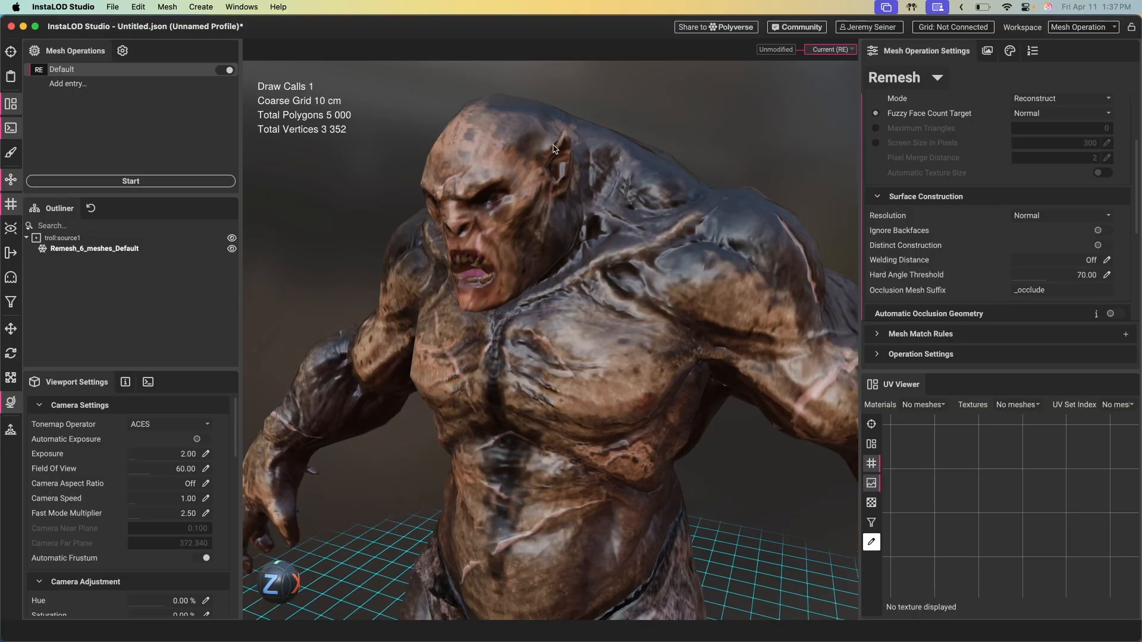
pyautogui.scroll(-4, 577, 205)
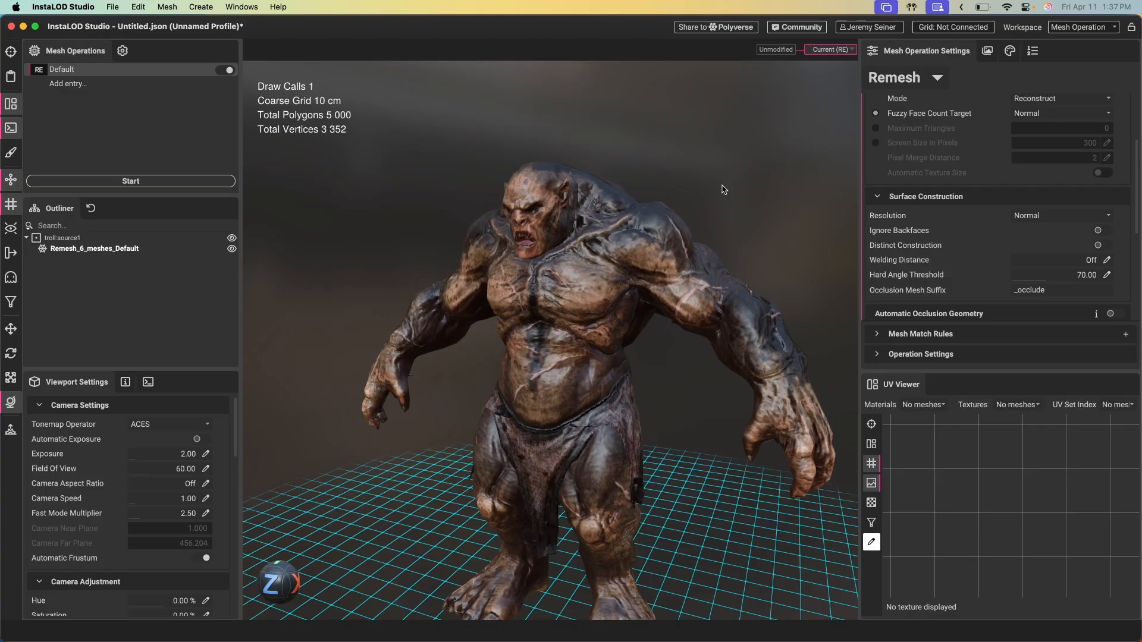
pyautogui.scroll(-3, 605, 218)
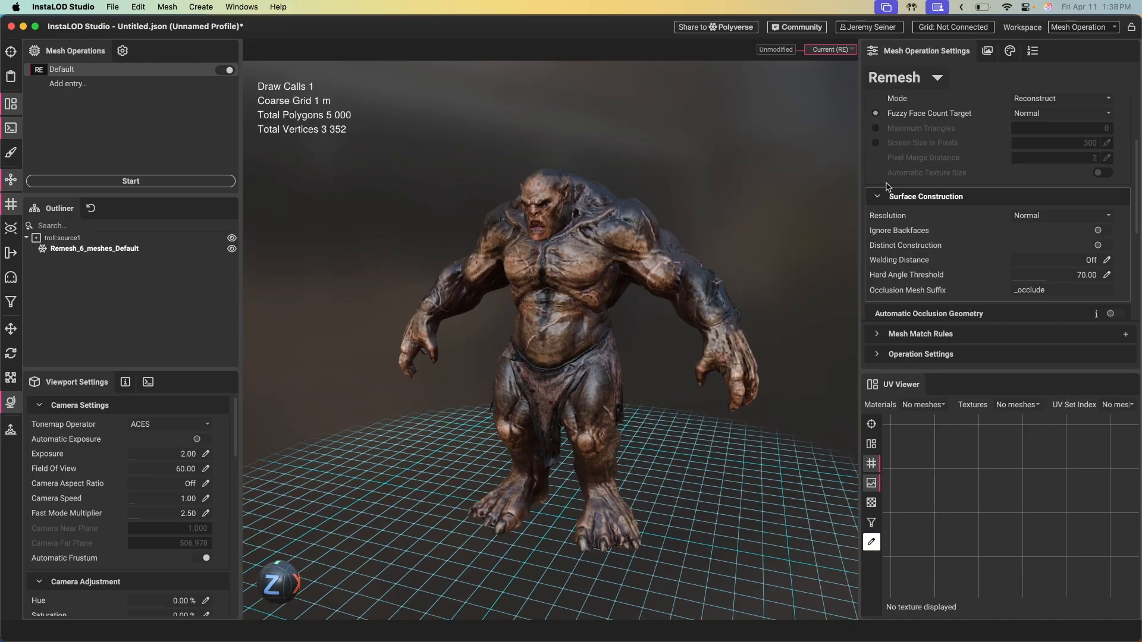
pyautogui.click(1026, 117)
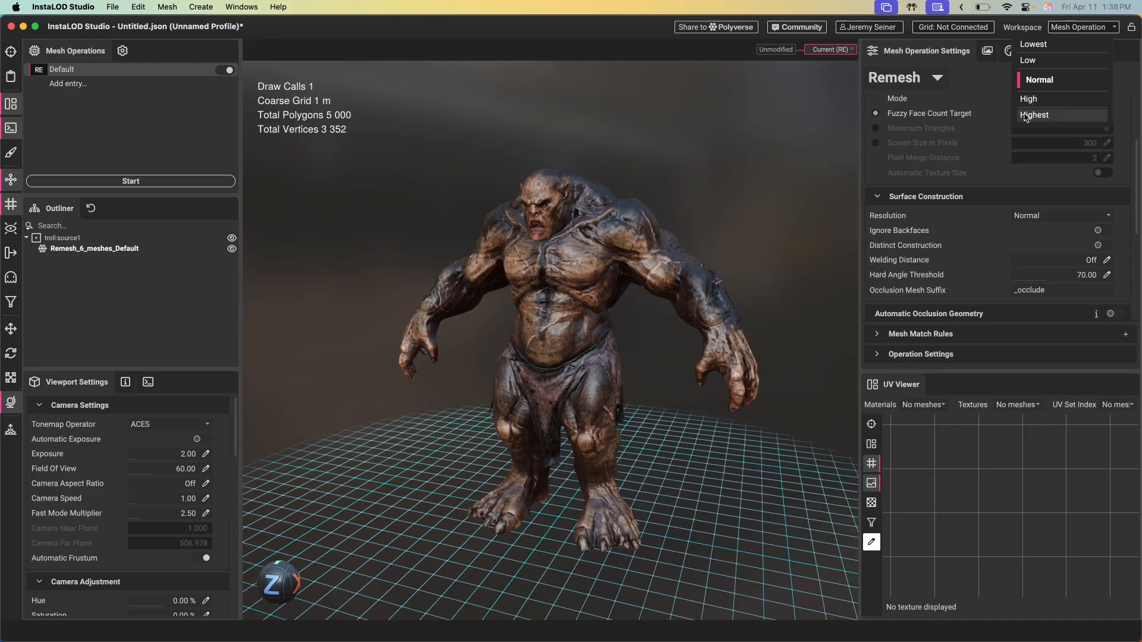
pyautogui.click(1051, 48)
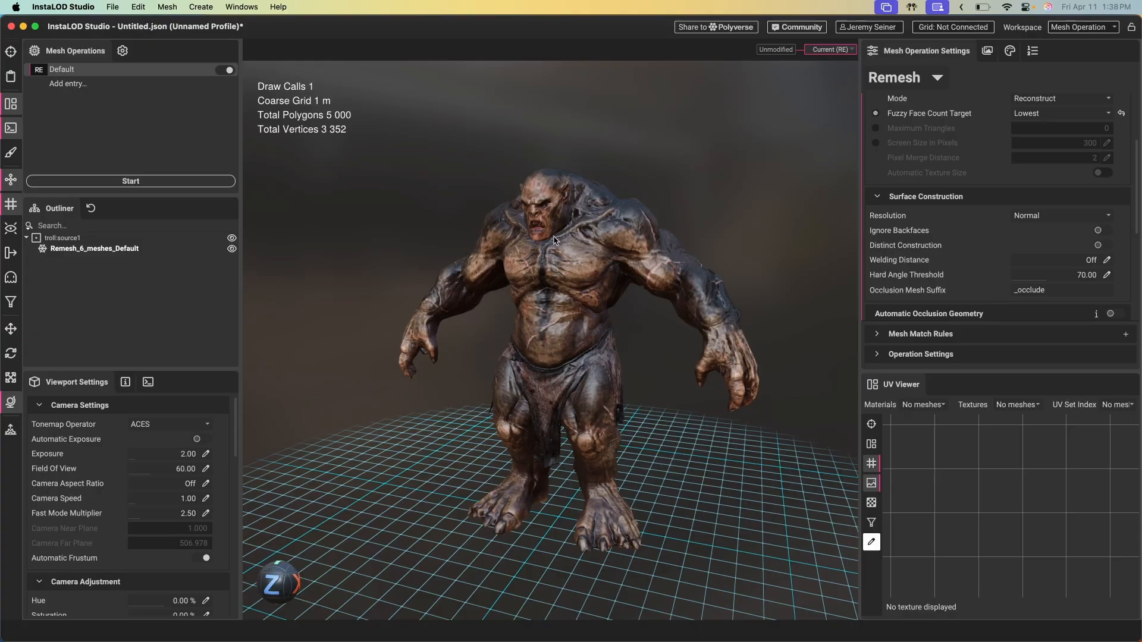
pyautogui.scroll(-3, 550, 251)
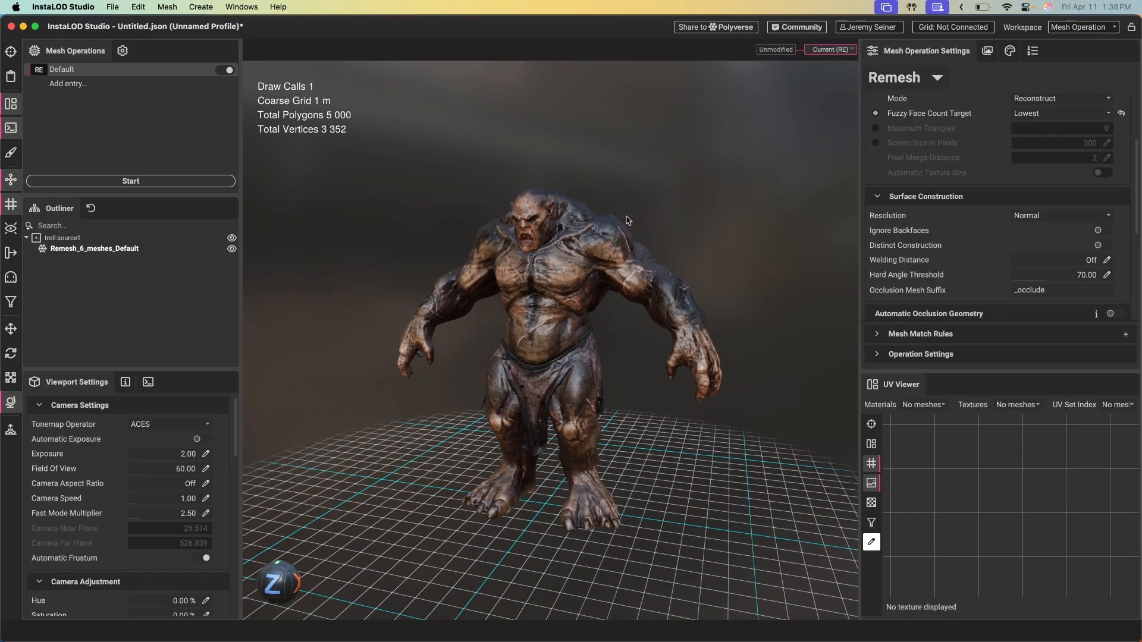
pyautogui.click(1025, 216)
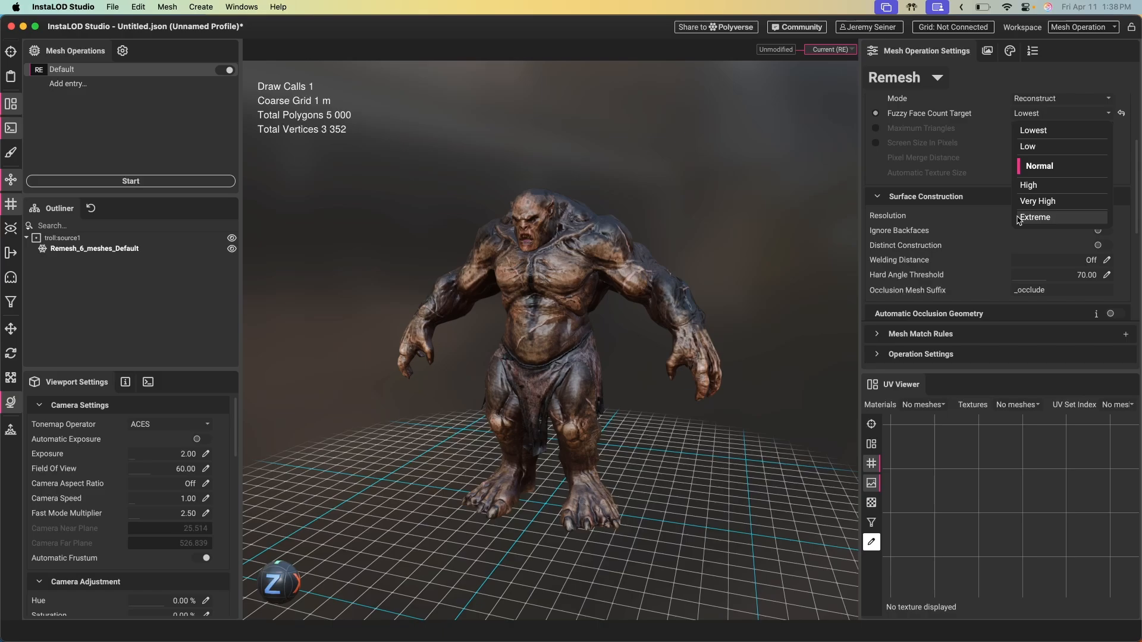
pyautogui.click(1034, 148)
pyautogui.moveTo(526, 249)
pyautogui.mouseDown()
pyautogui.moveTo(538, 257)
pyautogui.moveTo(519, 256)
pyautogui.mouseUp()
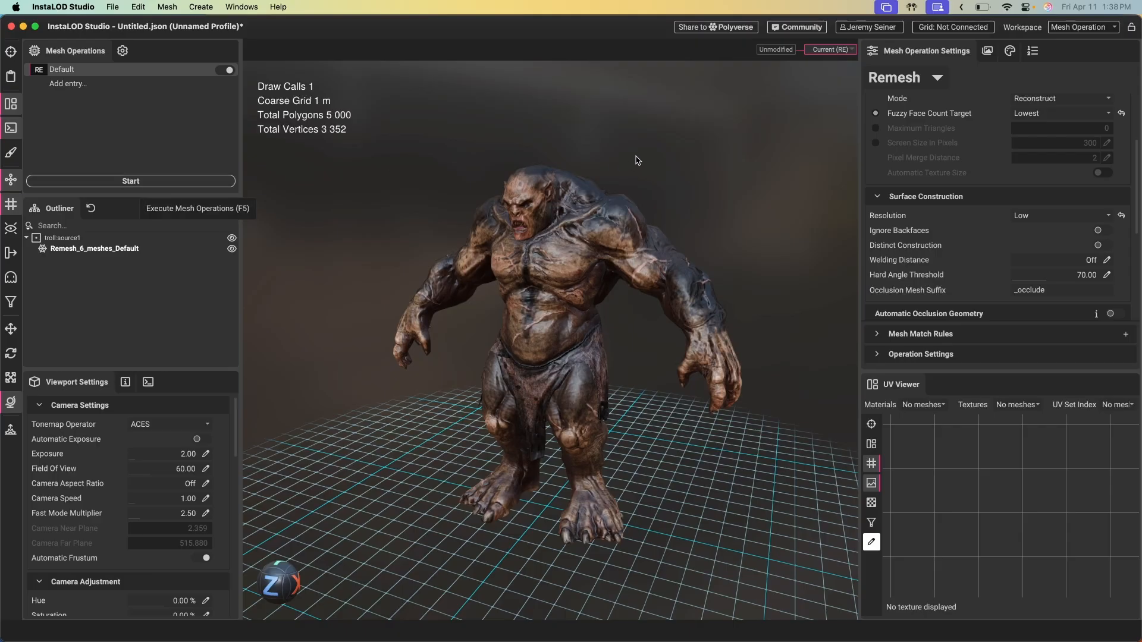
# - Delete the timeline history from the Unmodified scene, keeping the current profile, and run the Remesh operation
pyautogui.click(781, 50)
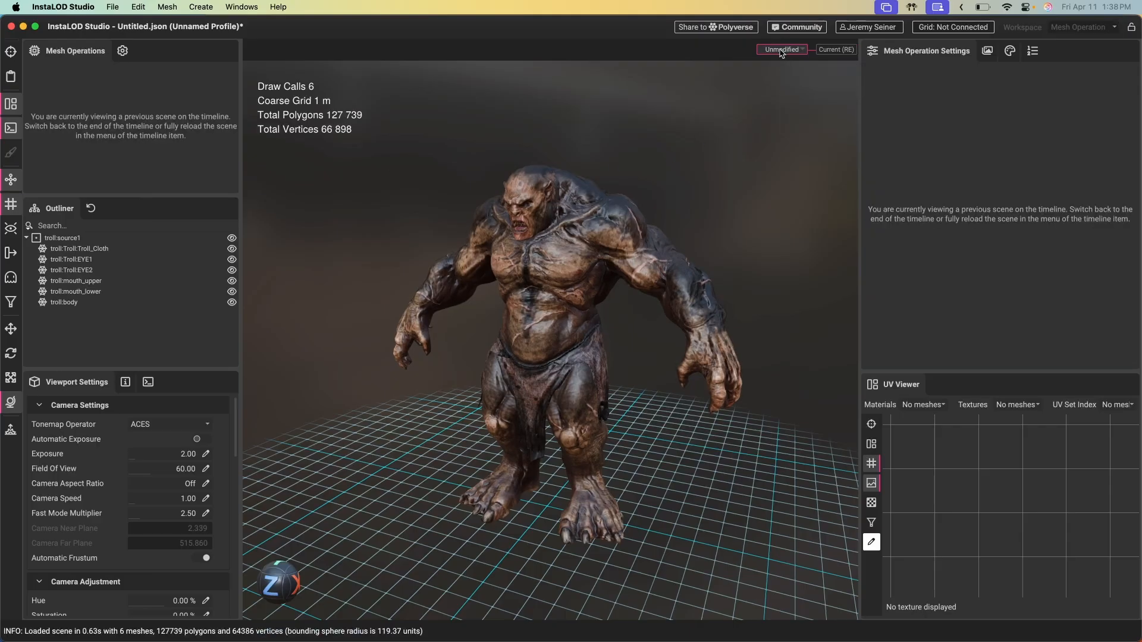
pyautogui.click(802, 50)
pyautogui.click(809, 77)
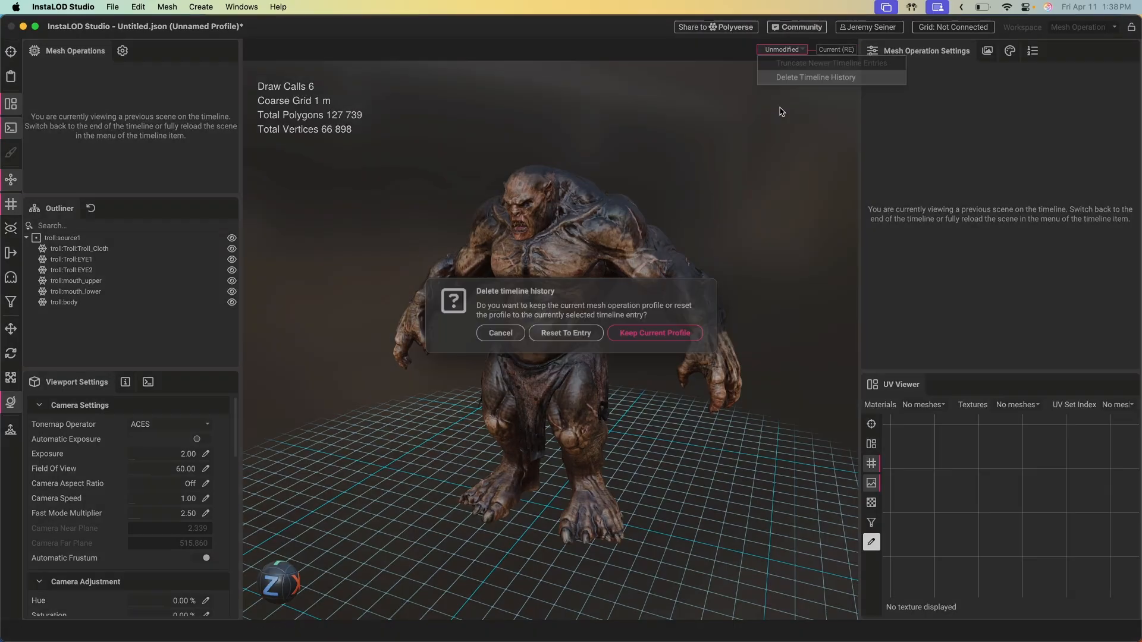
pyautogui.click(654, 333)
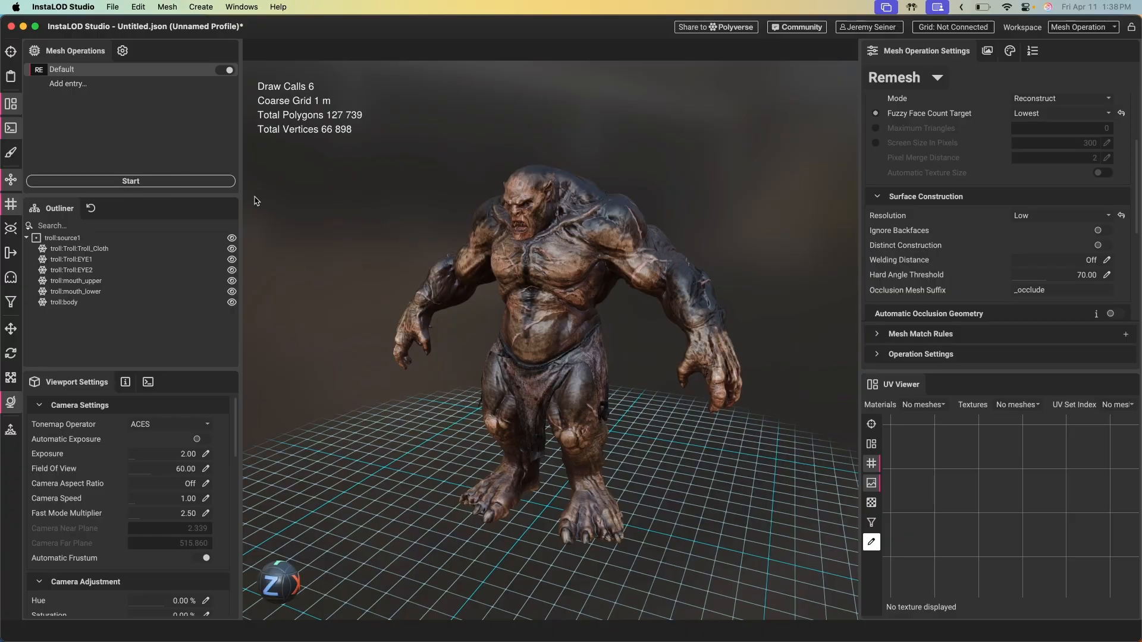
pyautogui.click(182, 182)
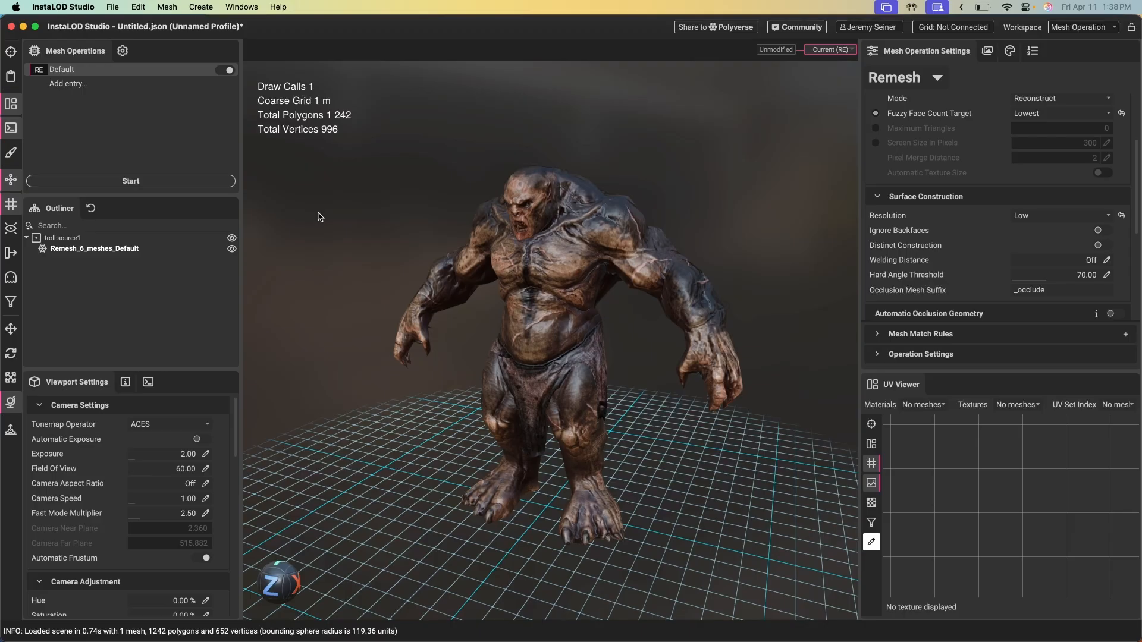
# - Examine the remeshed troll from a distance, and select it to inspect its wireframe from the front and side
pyautogui.moveTo(529, 284)
pyautogui.mouseDown()
pyautogui.moveTo(544, 278)
pyautogui.moveTo(536, 264)
pyautogui.moveTo(534, 288)
pyautogui.mouseUp()
pyautogui.scroll(-5, 536, 262)
pyautogui.scroll(2, 533, 286)
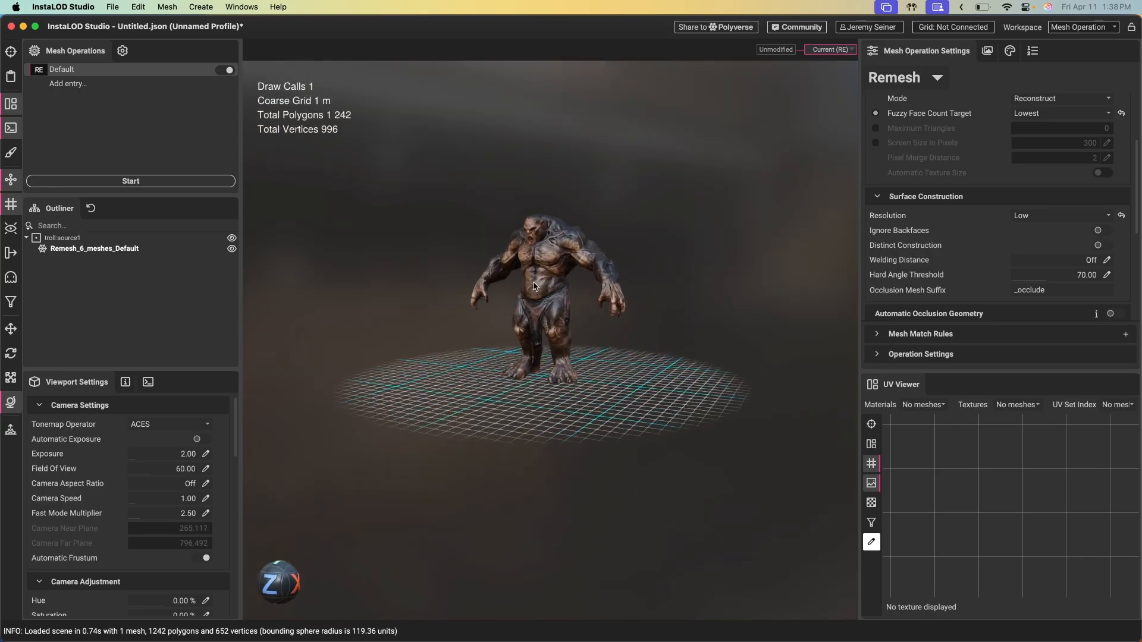
pyautogui.scroll(2, 339, 135)
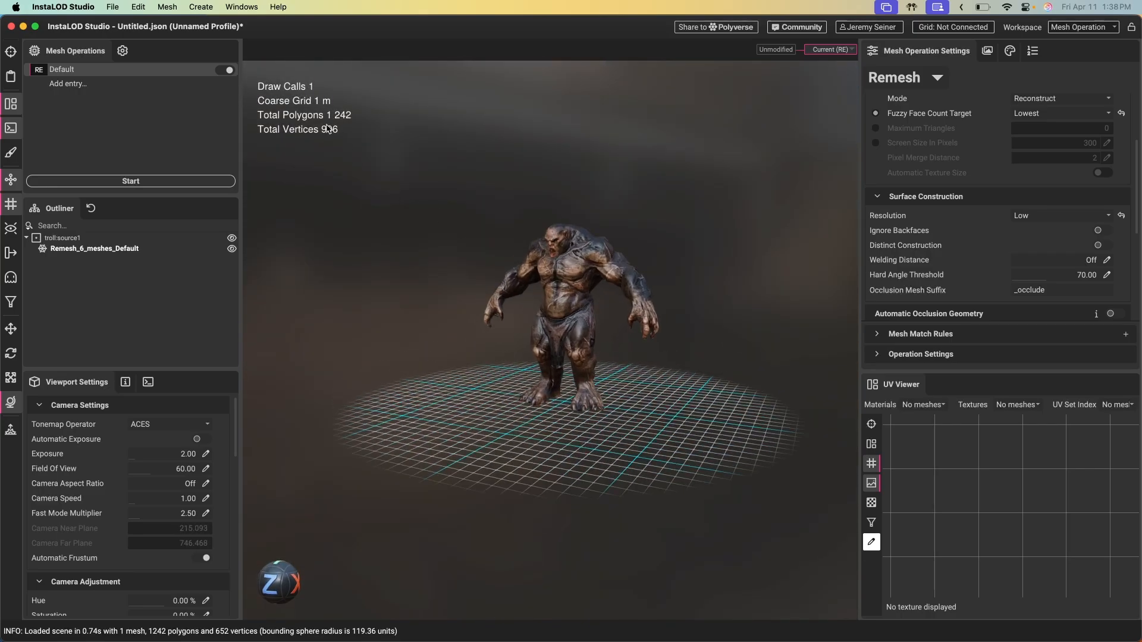
pyautogui.scroll(3, 549, 272)
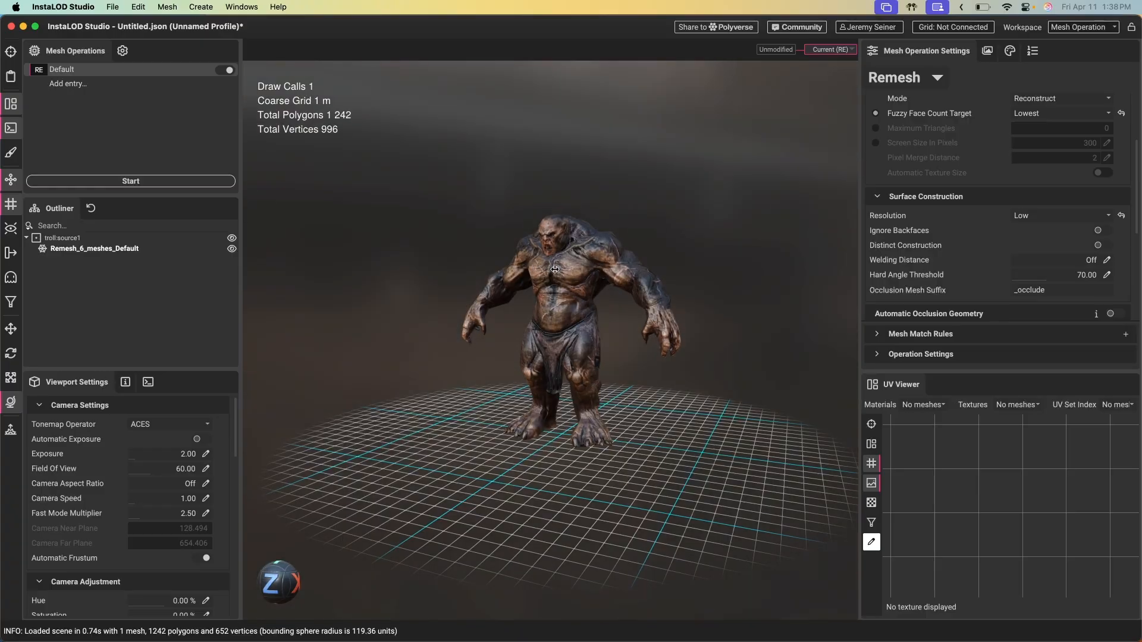
pyautogui.click(554, 257)
pyautogui.scroll(3, 554, 257)
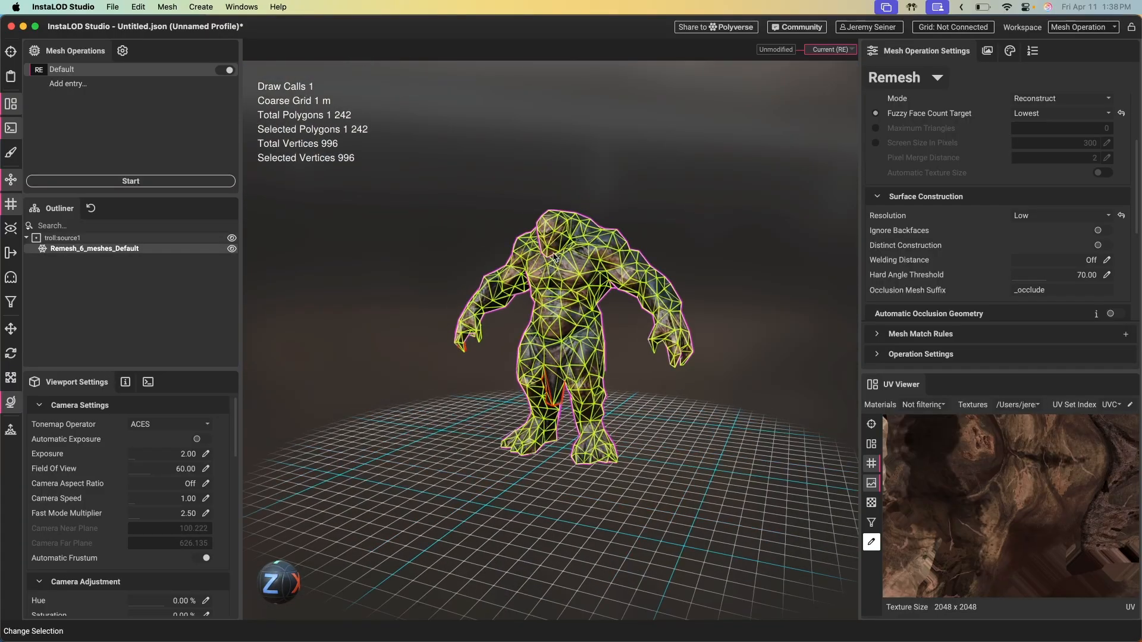
pyautogui.scroll(5, 554, 257)
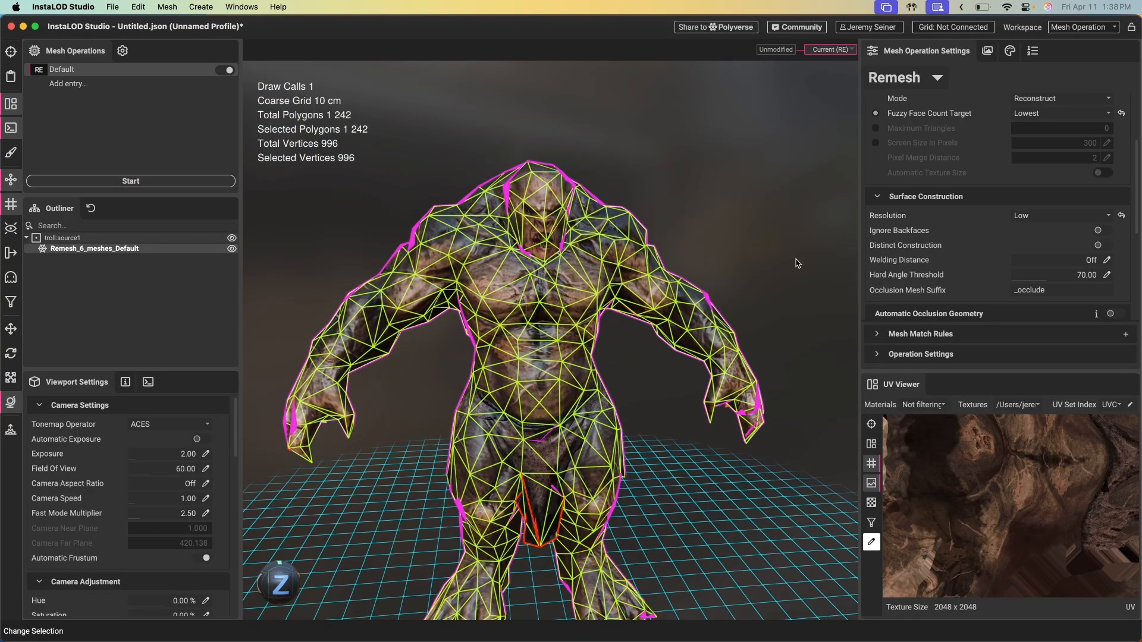
pyautogui.scroll(-3, 478, 287)
pyautogui.moveTo(479, 287)
pyautogui.mouseDown()
pyautogui.moveTo(520, 298)
pyautogui.moveTo(462, 292)
pyautogui.mouseUp()
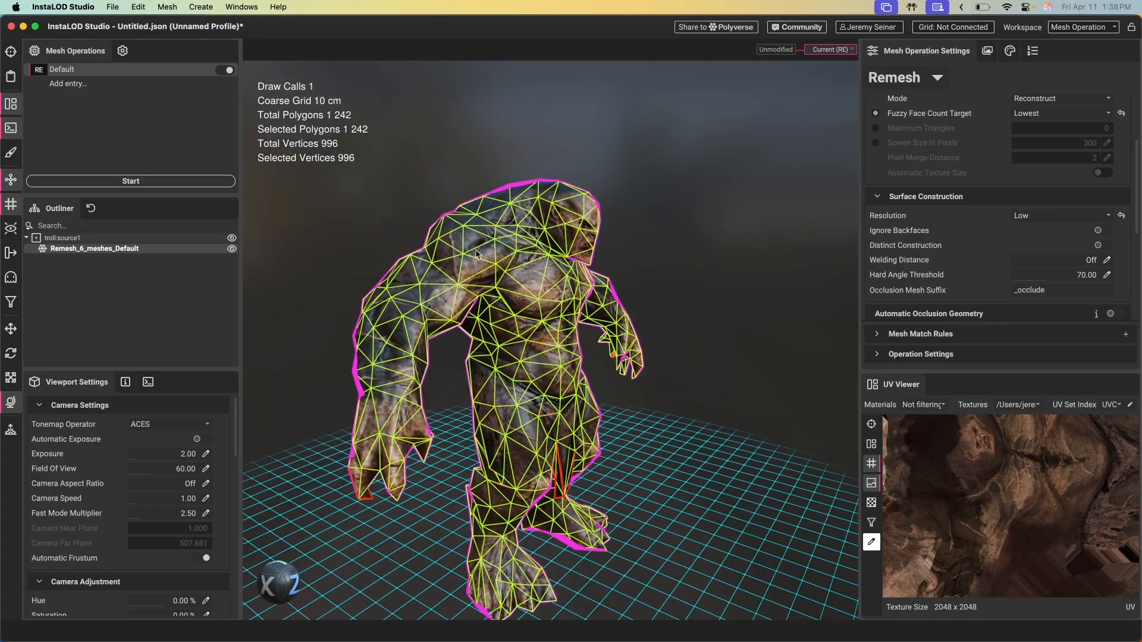
# - Clear the mesh selection and examine the baked surface detail on the troll's shoulder, back and whole body
pyautogui.click(462, 292)
pyautogui.scroll(5, 539, 272)
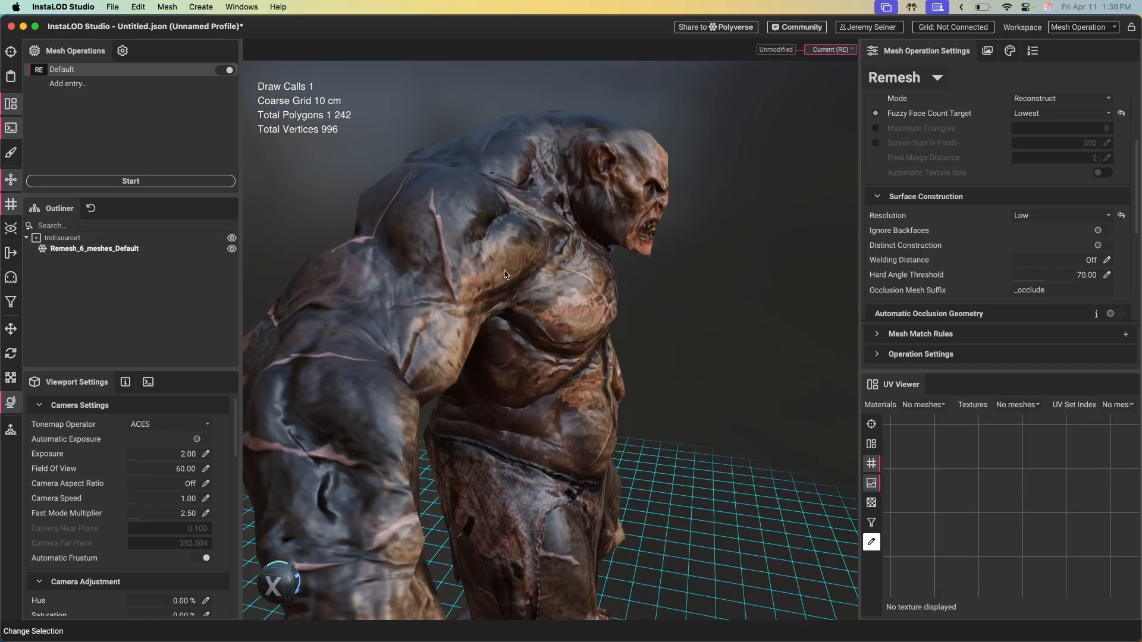
pyautogui.scroll(2, 540, 272)
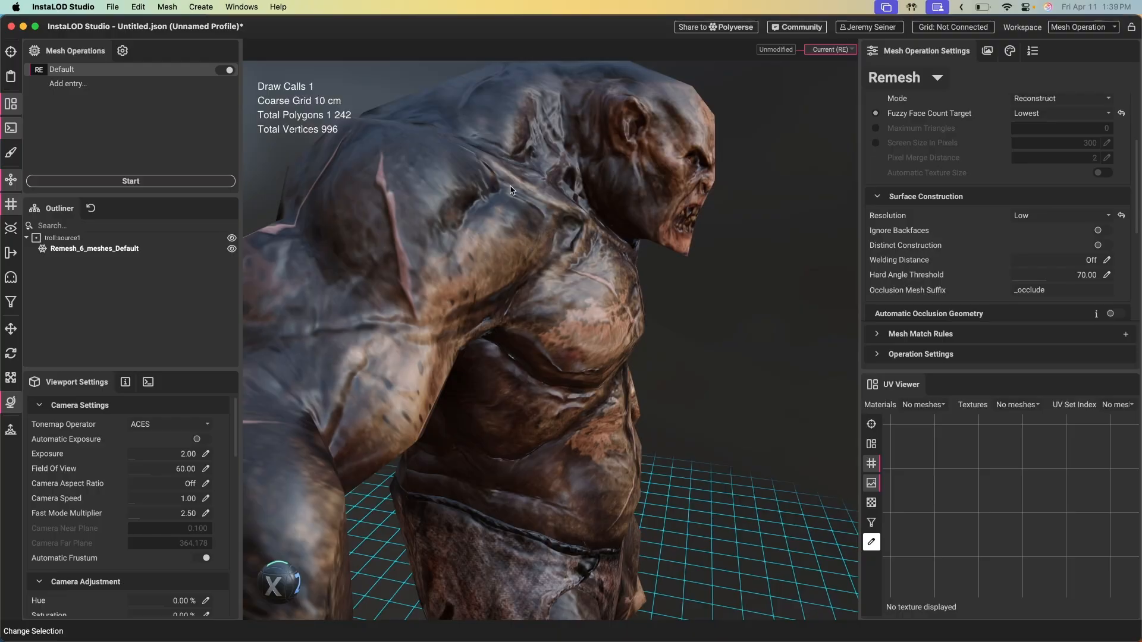
pyautogui.keyDown('shift'); pyautogui.moveTo(578, 259); pyautogui.dragTo(560, 290); pyautogui.keyUp('shift')
pyautogui.scroll(-5, 595, 264)
pyautogui.scroll(5, 529, 269)
pyautogui.scroll(-5, 549, 277)
pyautogui.scroll(4, 536, 280)
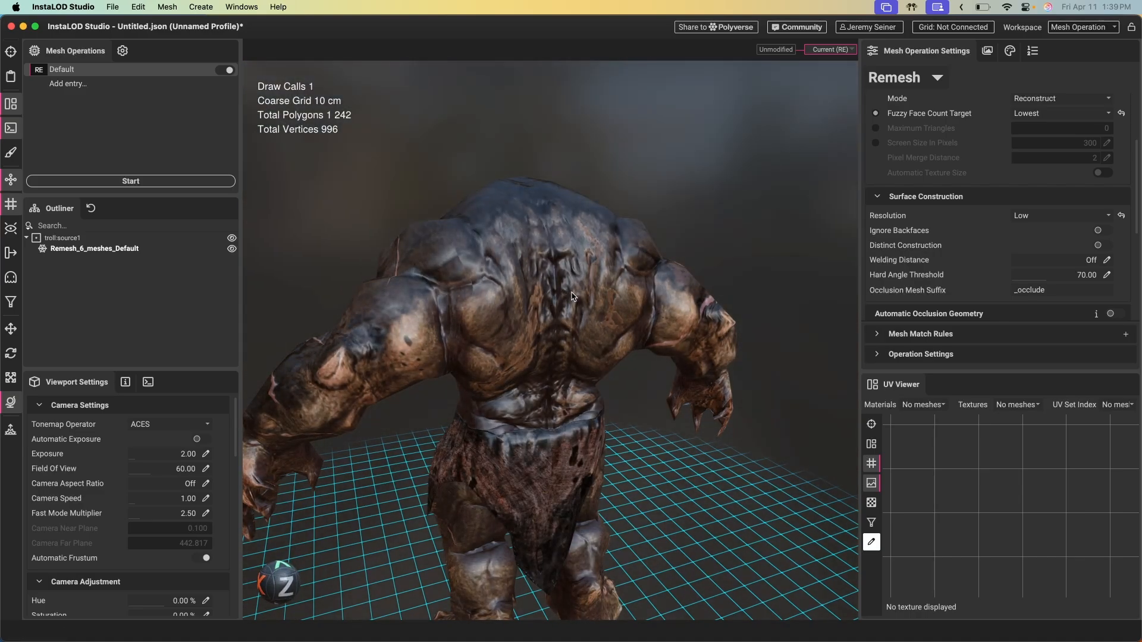
pyautogui.click(639, 293)
pyautogui.click(728, 274)
pyautogui.scroll(-10, 601, 297)
pyautogui.moveTo(381, 297); pyautogui.dragTo(641, 284)
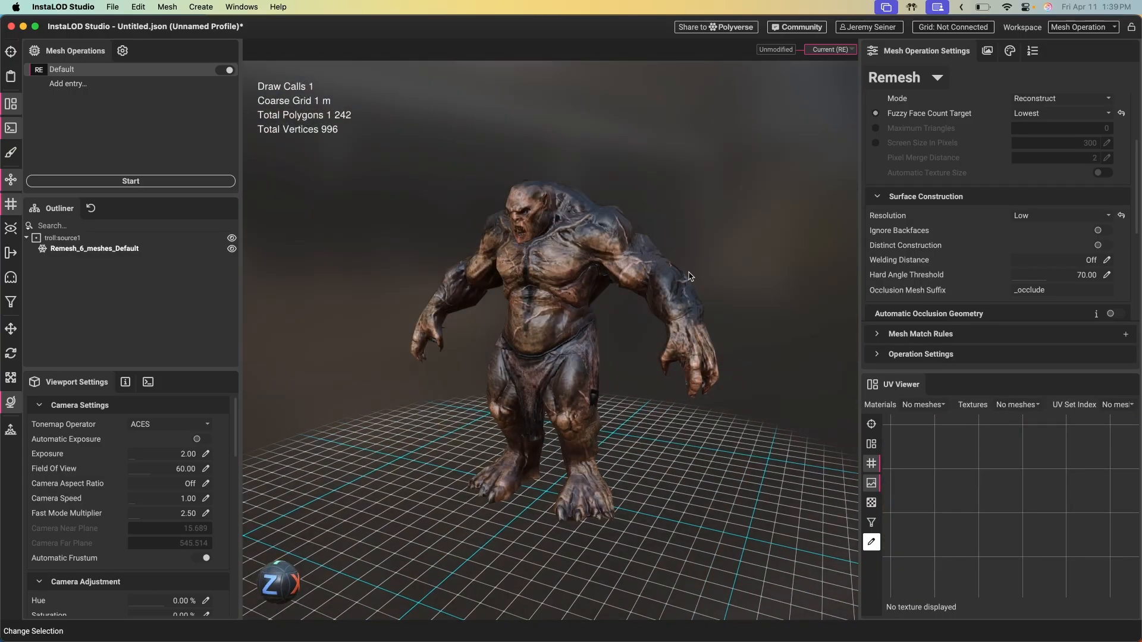
# - Reset the Resolution and Fuzzy Face Count Target to Normal and rerun the Remesh on the unmodified mesh data
pyautogui.click(1127, 215)
pyautogui.scroll(4, 1128, 202)
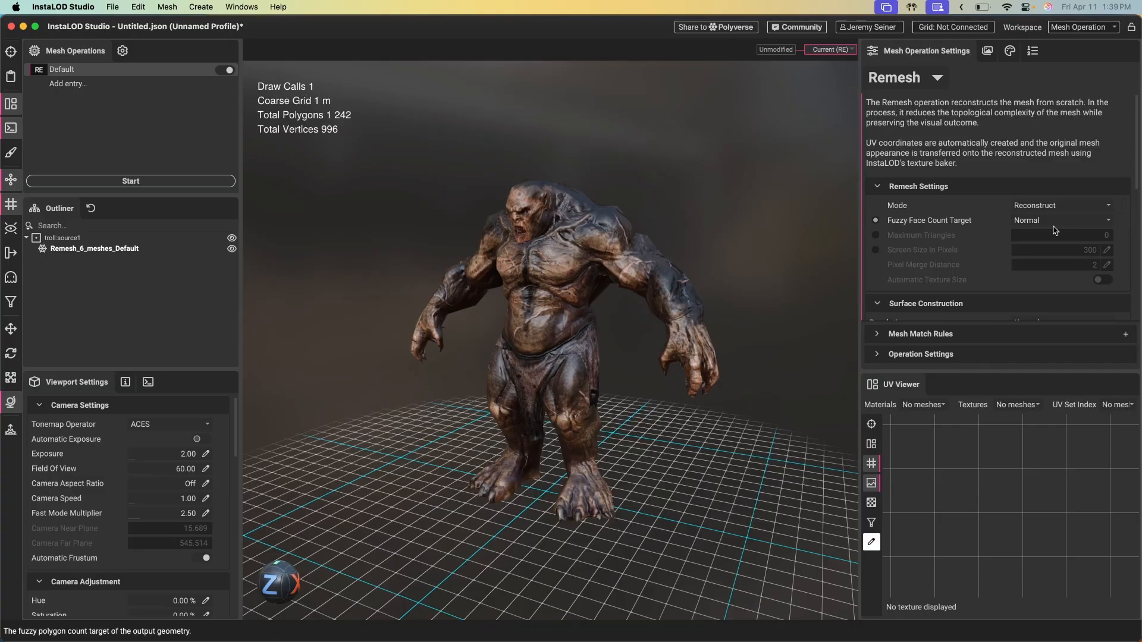
pyautogui.scroll(-2, 941, 250)
pyautogui.scroll(2, 939, 247)
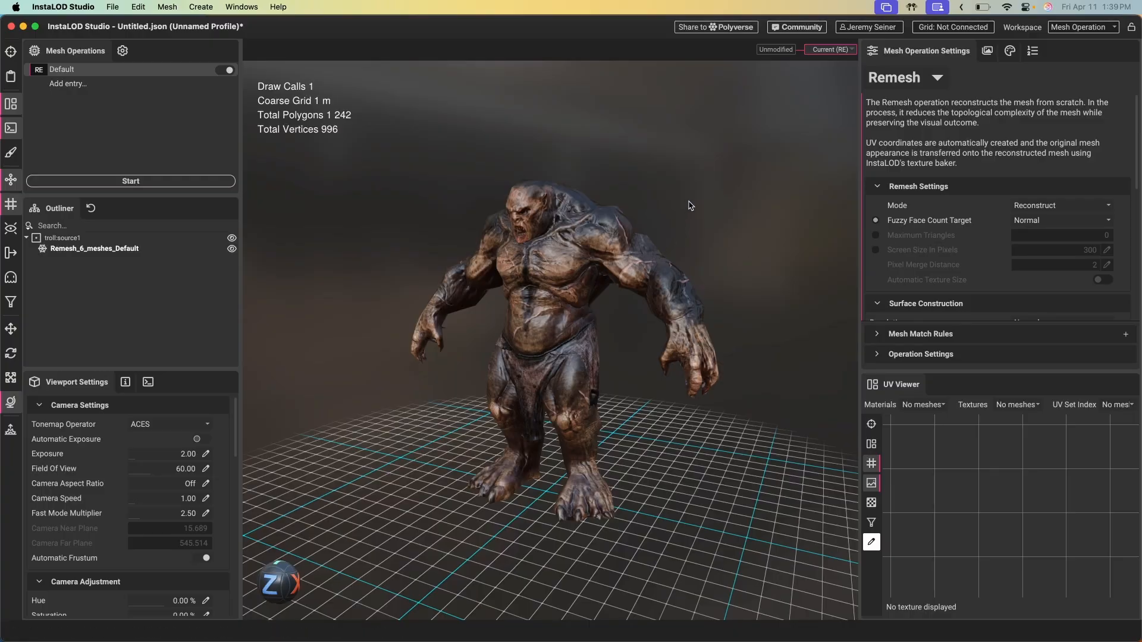
pyautogui.scroll(-3, 957, 179)
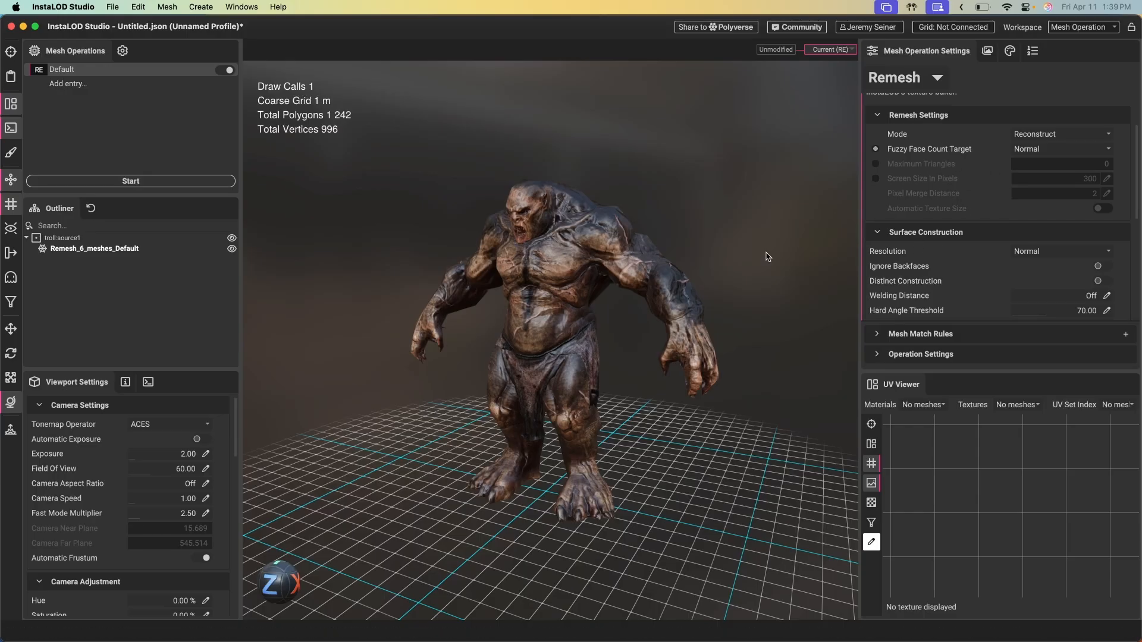
pyautogui.click(153, 181)
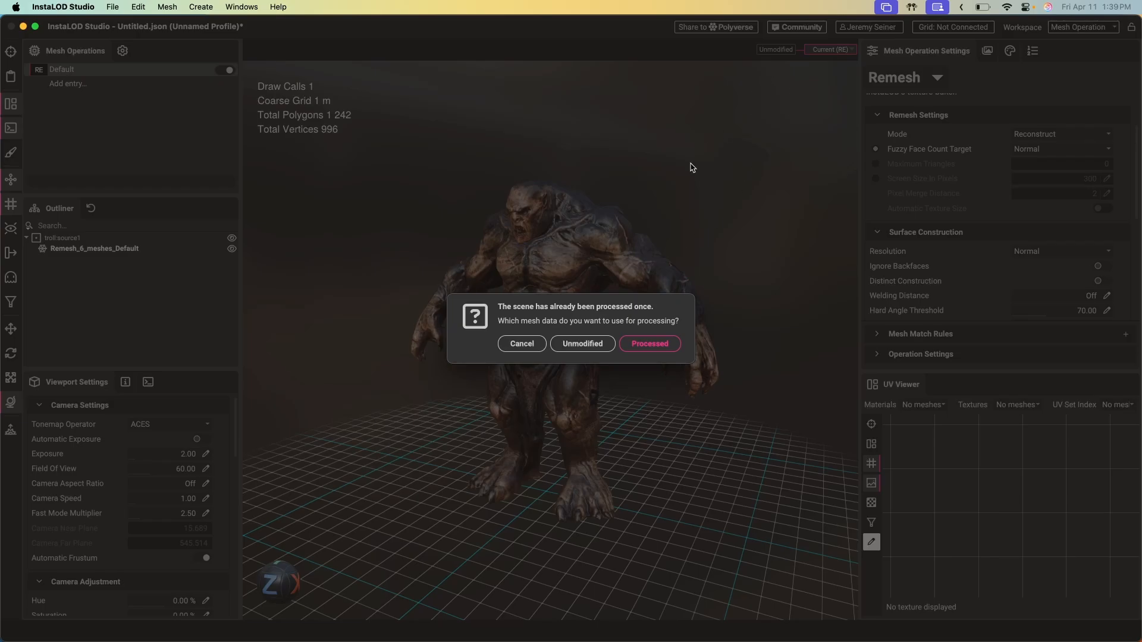
pyautogui.click(582, 344)
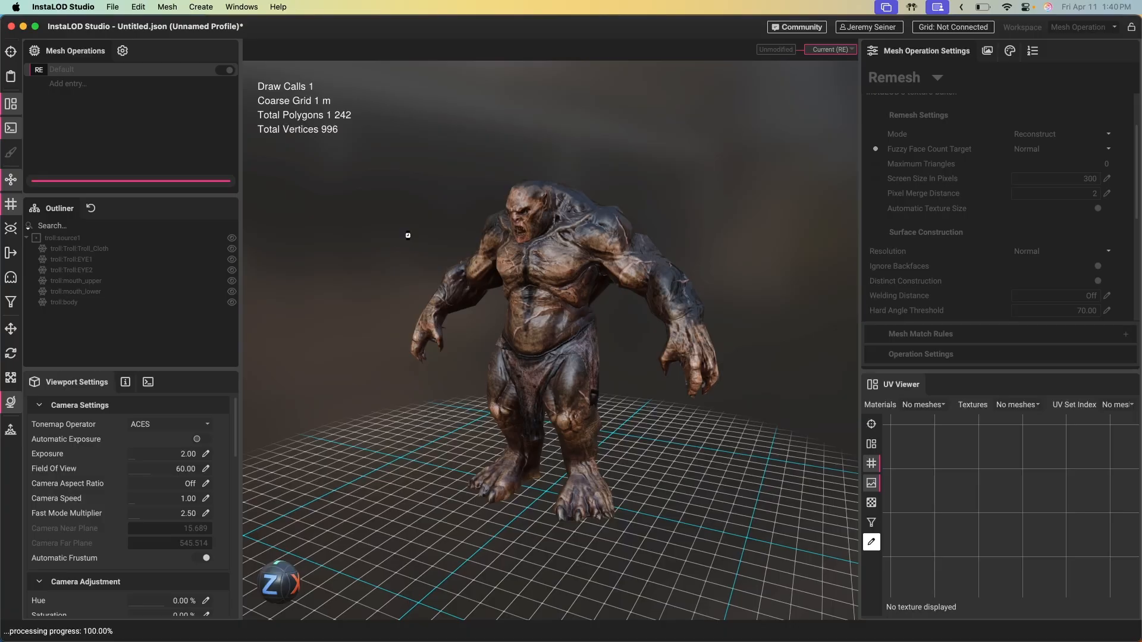
# - Examine the new remesh from the front, briefly selecting the mesh to check its head and torso
pyautogui.scroll(3, 512, 246)
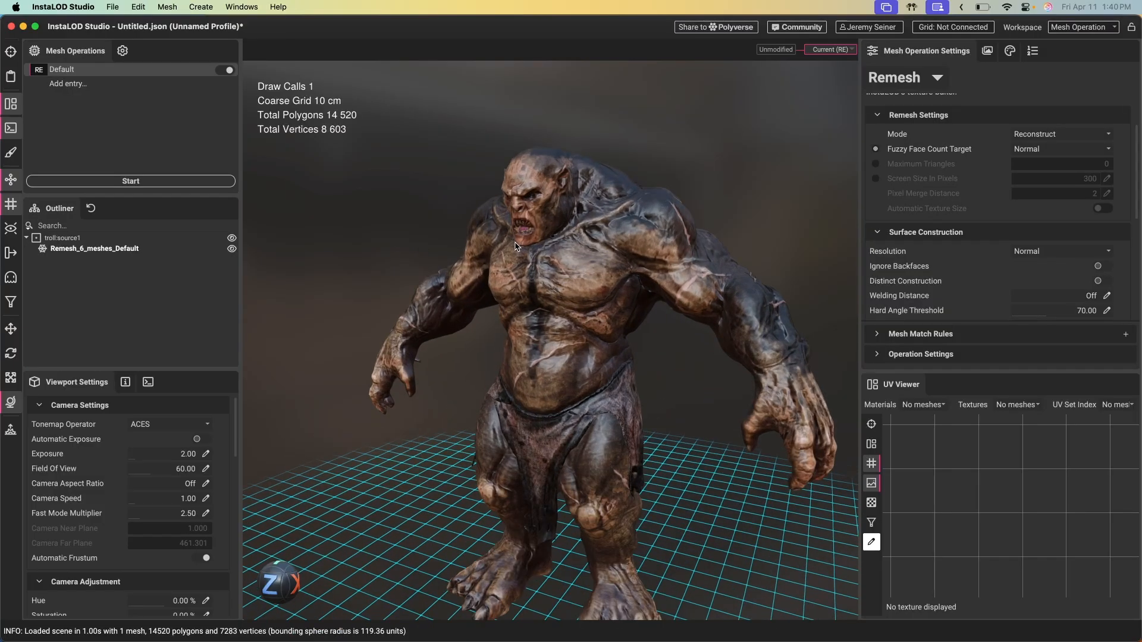
pyautogui.scroll(5, 535, 244)
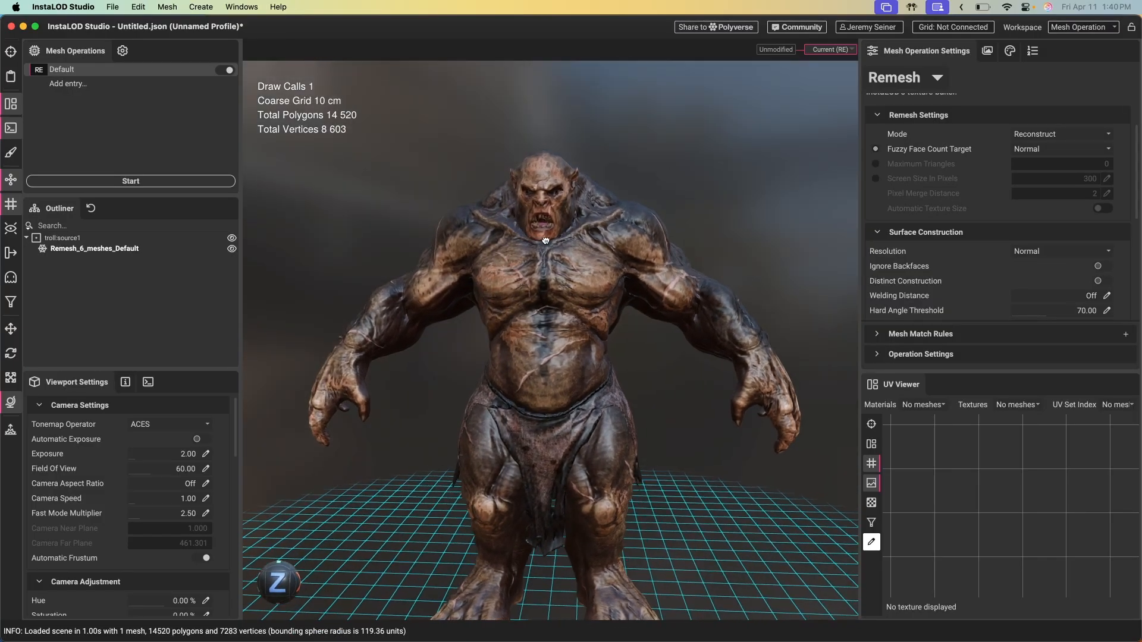
pyautogui.moveTo(546, 241); pyautogui.dragTo(533, 281)
pyautogui.click(530, 253)
pyautogui.click(635, 250)
pyautogui.scroll(4, 459, 270)
pyautogui.scroll(-5, 534, 297)
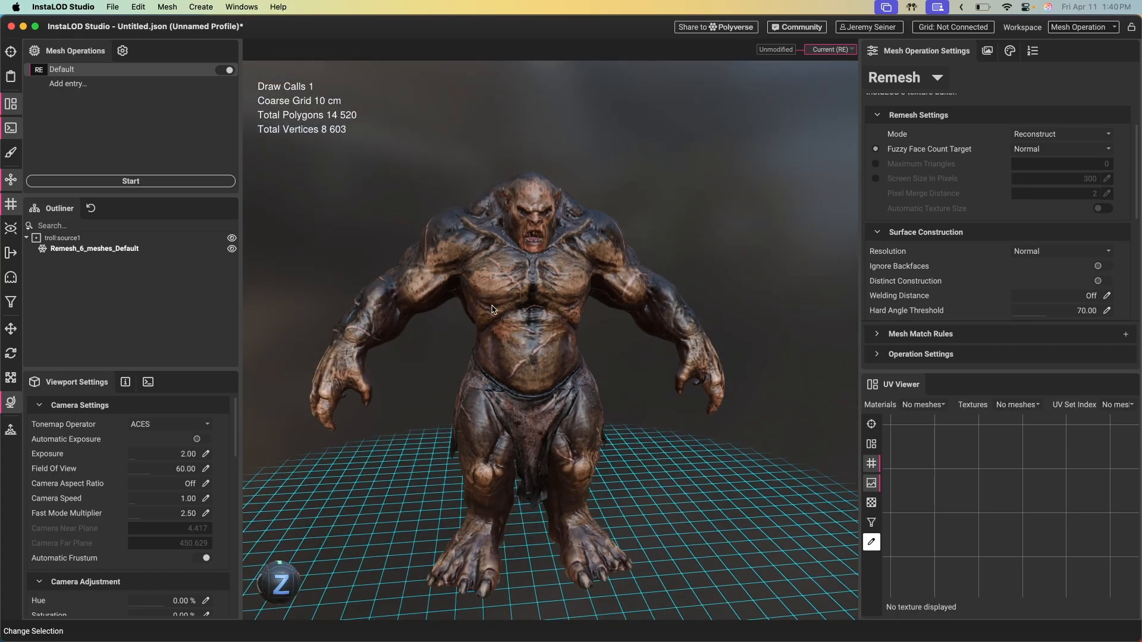
# - Select the mesh to inspect its wireframe around the hip and loincloth up close, and clear the selection
pyautogui.moveTo(534, 321); pyautogui.dragTo(560, 324)
pyautogui.scroll(6, 559, 325)
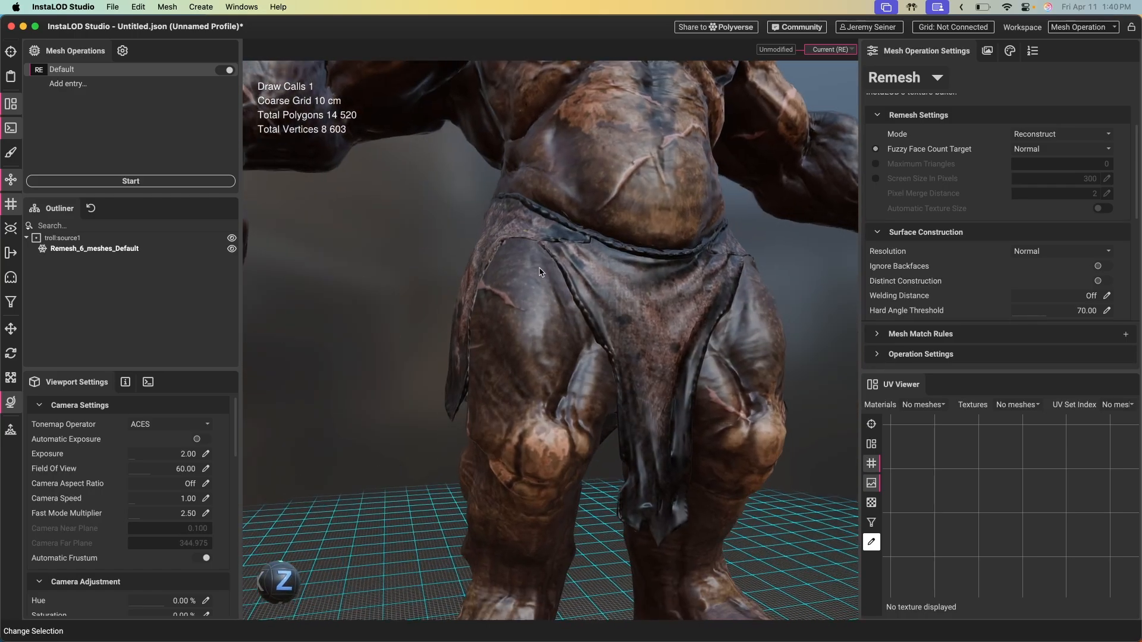
pyautogui.click(561, 294)
pyautogui.scroll(5, 523, 244)
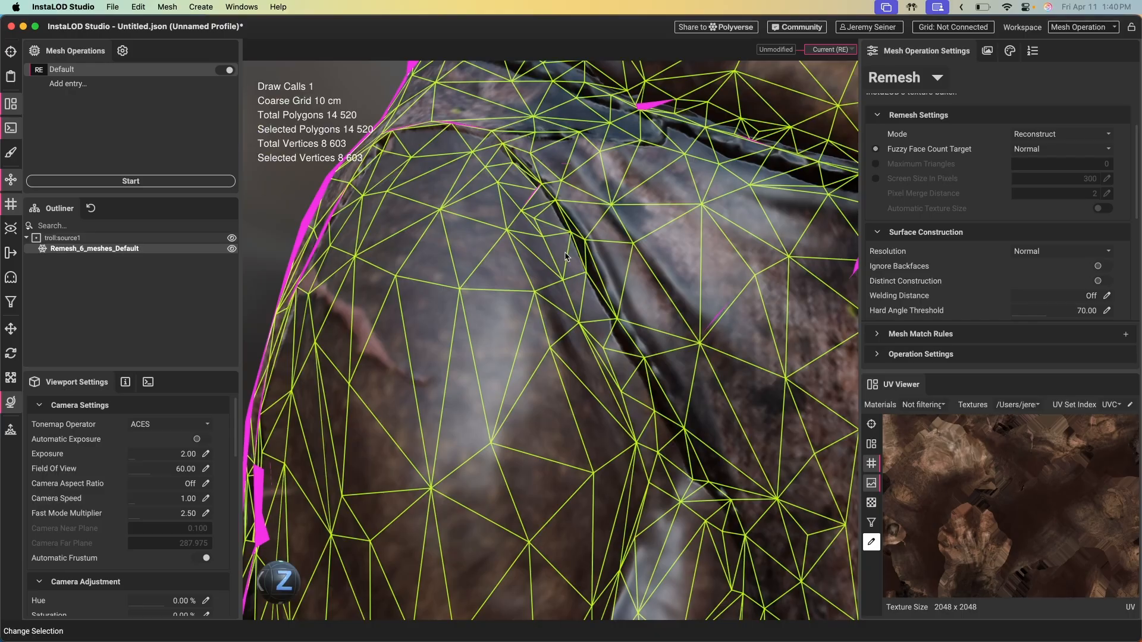
pyautogui.scroll(-8, 684, 283)
pyautogui.click(619, 278)
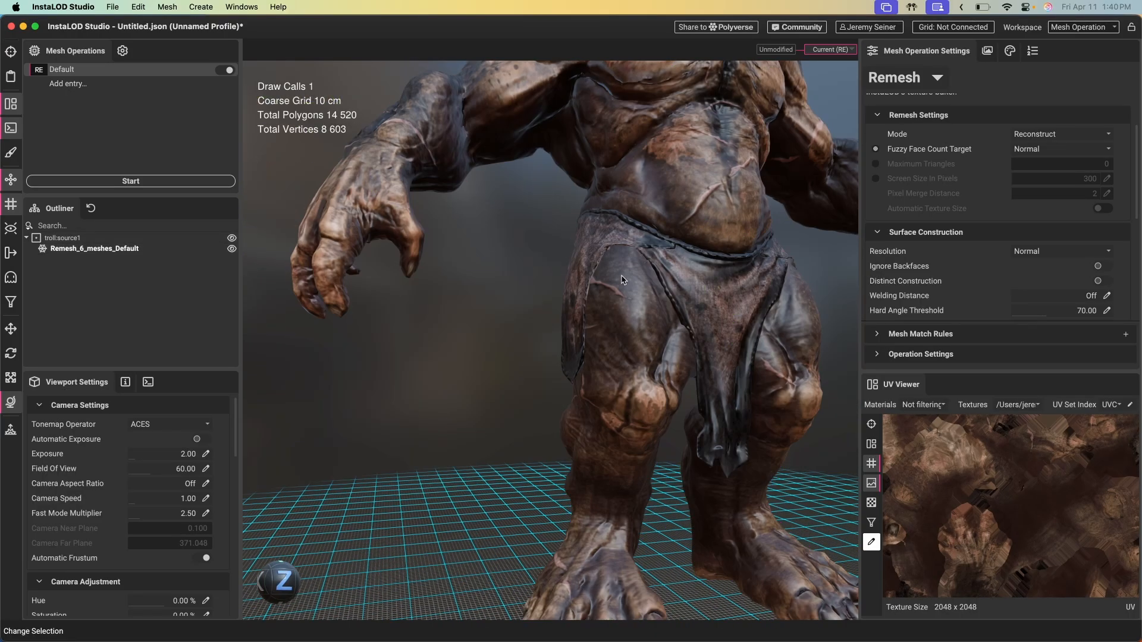
# - Review the remeshed troll's full body and switch the timeline to the Unmodified scene for comparison
pyautogui.moveTo(619, 278); pyautogui.dragTo(581, 282)
pyautogui.scroll(3, 579, 273)
pyautogui.scroll(-5, 576, 273)
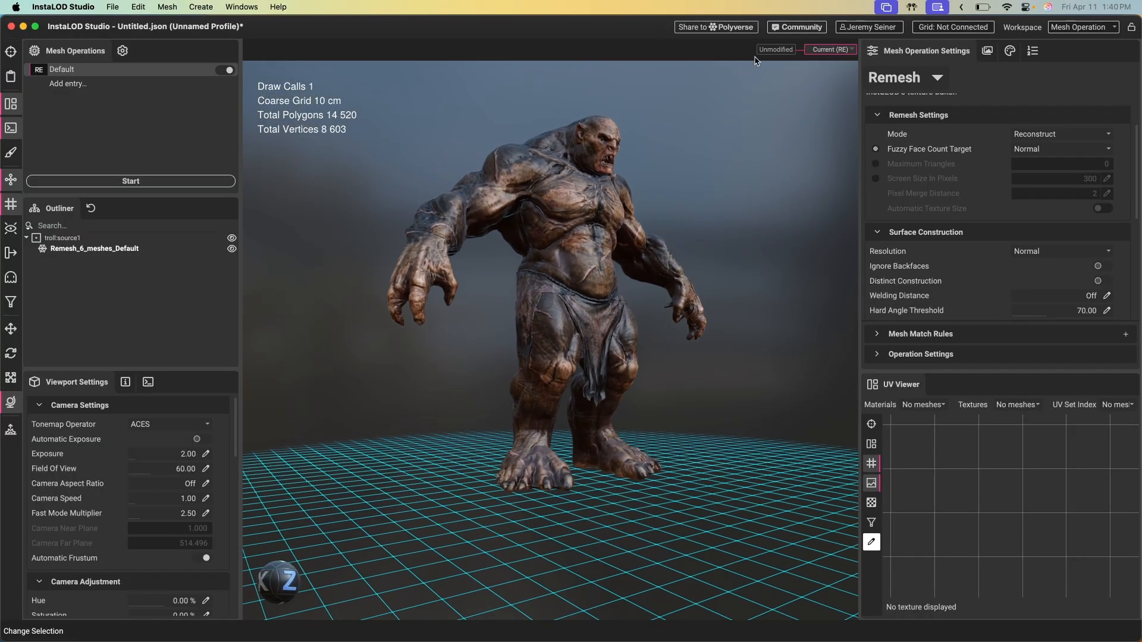
pyautogui.press('Left')
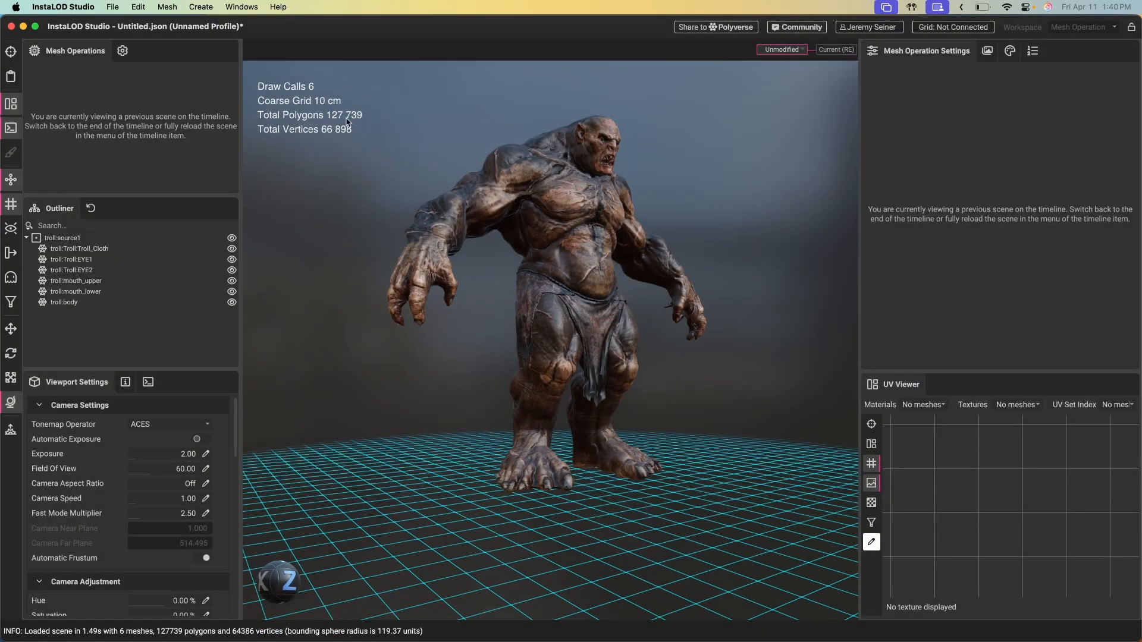
# - Select the original troll's body mesh in the Unmodified scene and inspect its wireframe from the front
pyautogui.click(495, 158)
pyautogui.scroll(4, 613, 158)
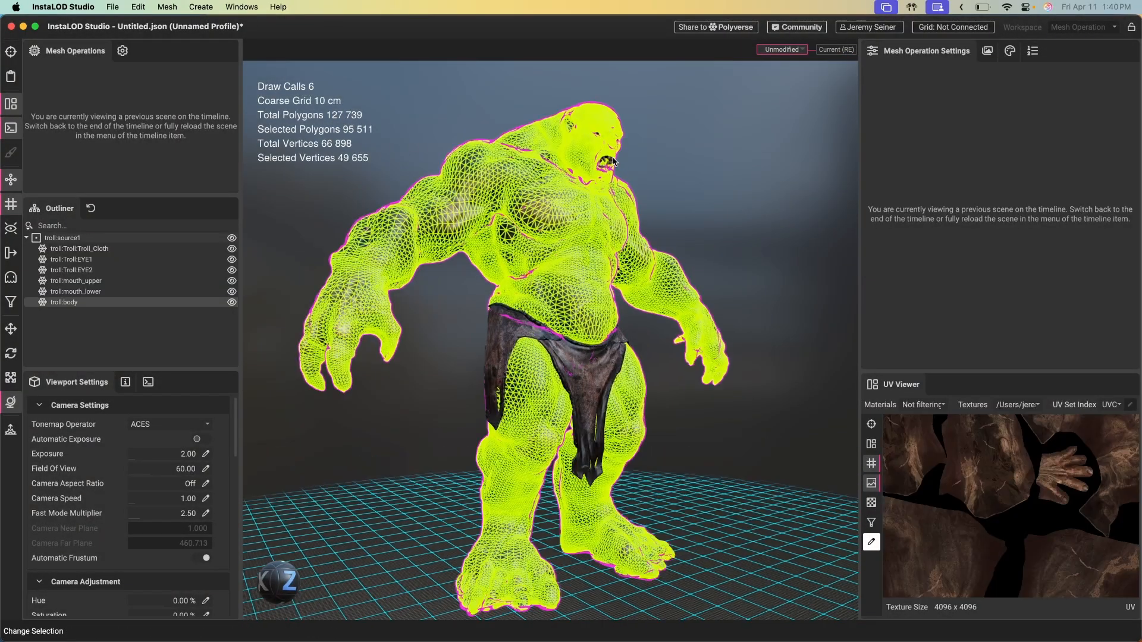
pyautogui.moveTo(542, 176); pyautogui.dragTo(542, 234)
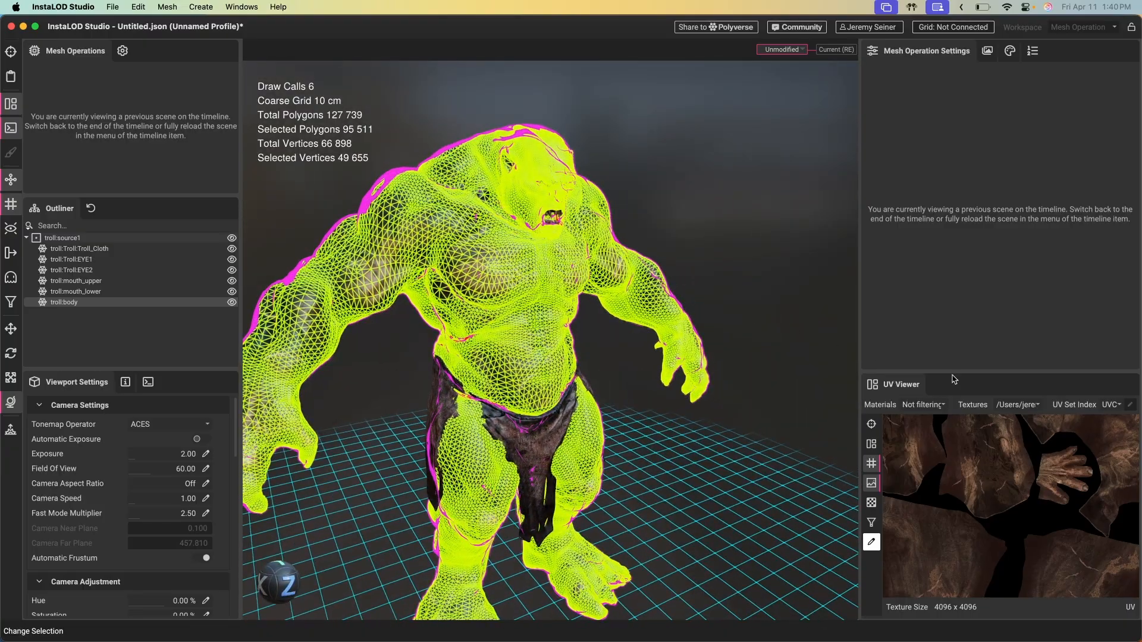
# - Close the UV Viewer and switch the timeline back to the current remeshed scene to review the troll
pyautogui.click(1130, 385)
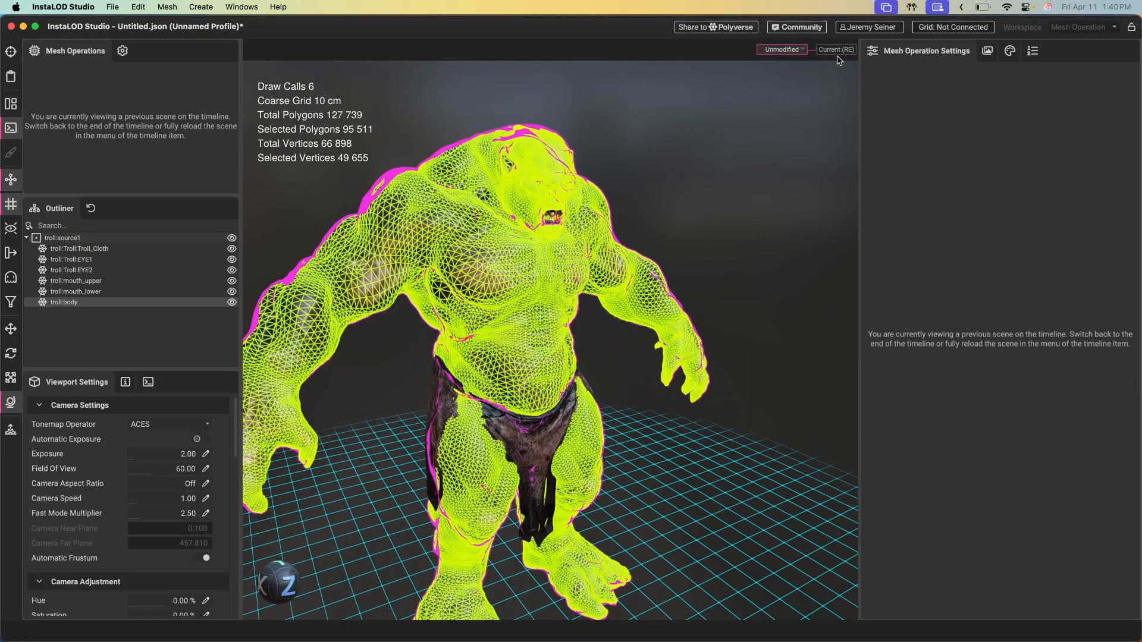
pyautogui.press('Right')
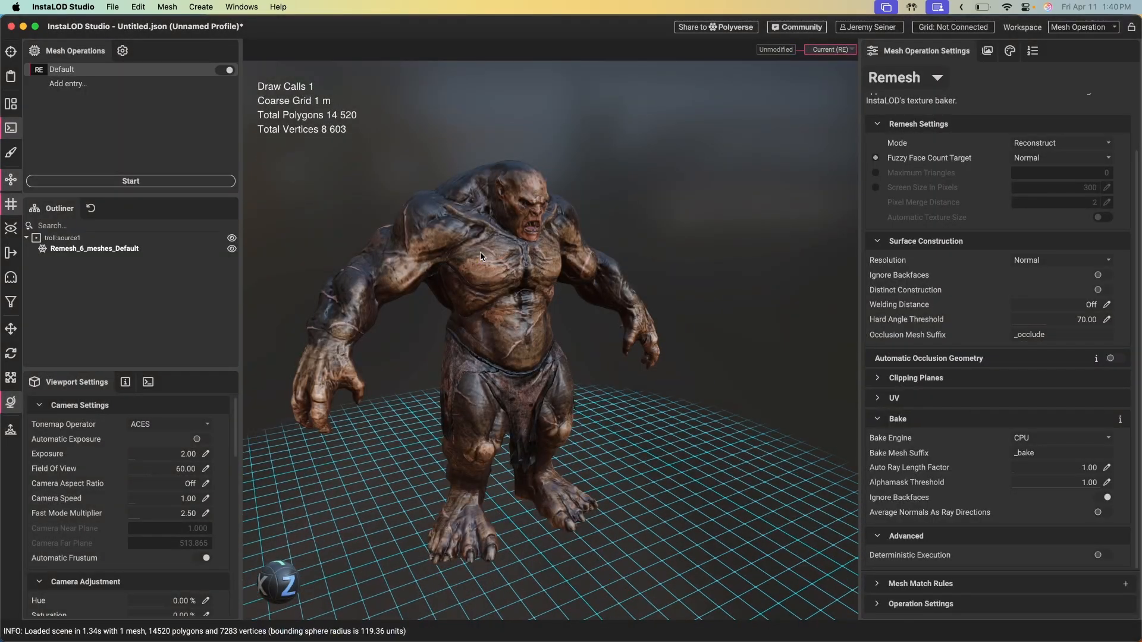
pyautogui.moveTo(480, 256); pyautogui.dragTo(516, 232)
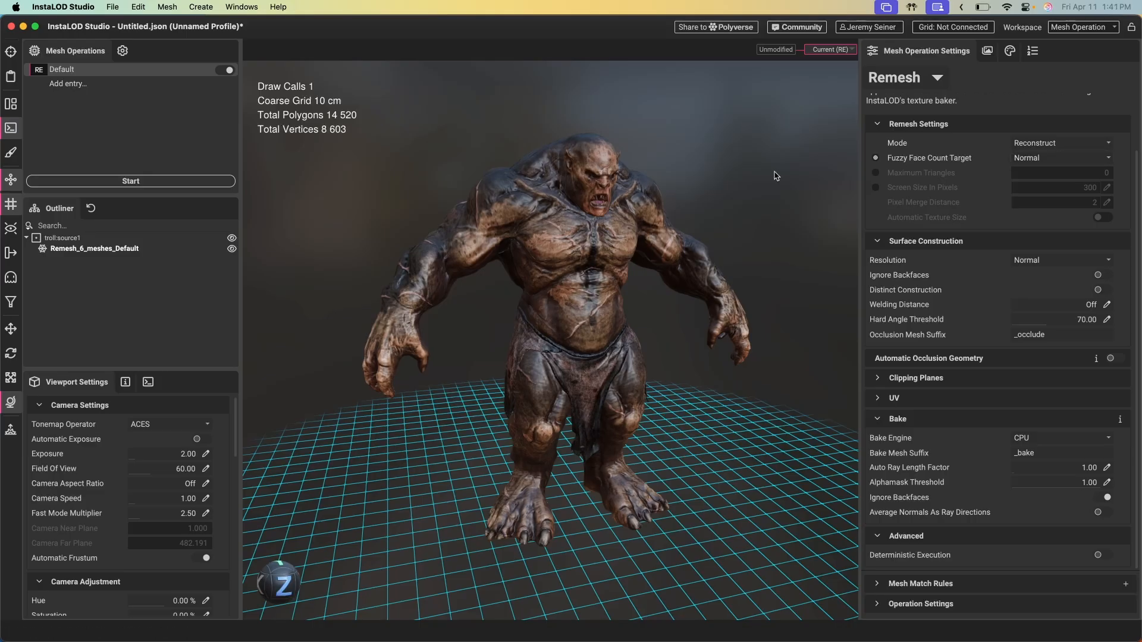
pyautogui.scroll(3, 907, 216)
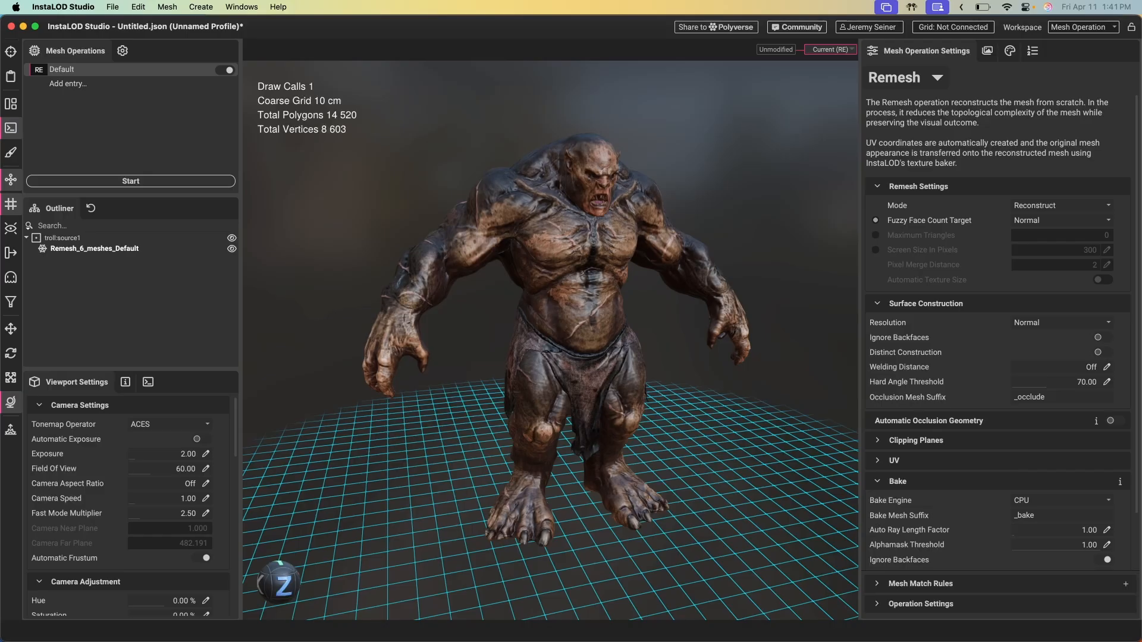
# - Load the communicator model in place of the troll scene, accepting the loss of the unsaved changes
pyautogui.moveTo(75, 462); pyautogui.dragTo(545, 312)
pyautogui.click(549, 315)
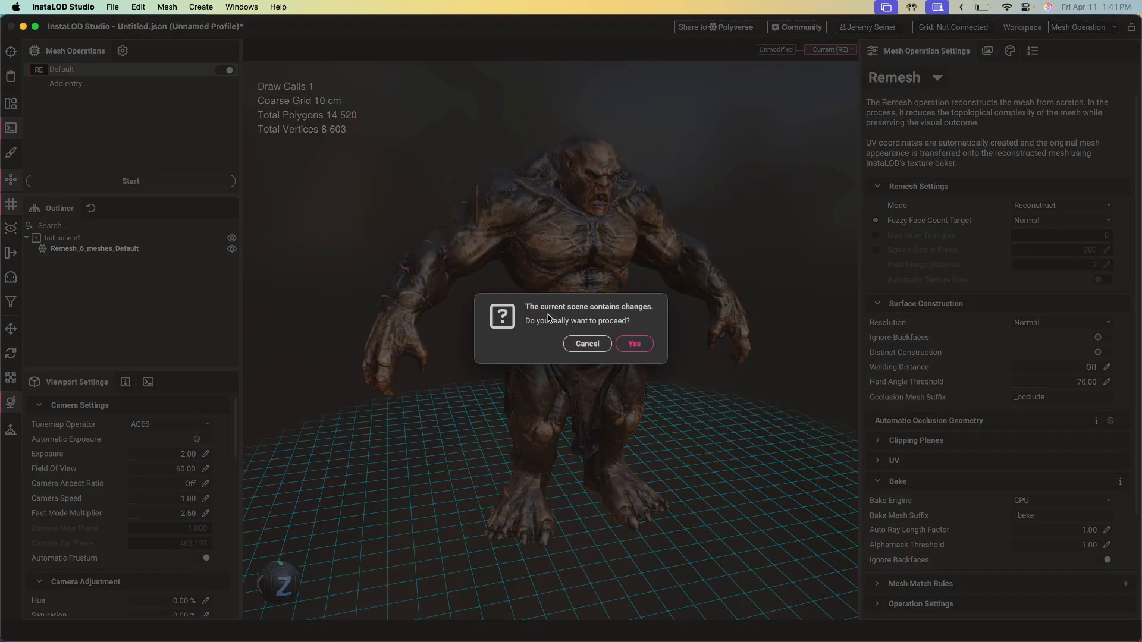
pyautogui.click(643, 344)
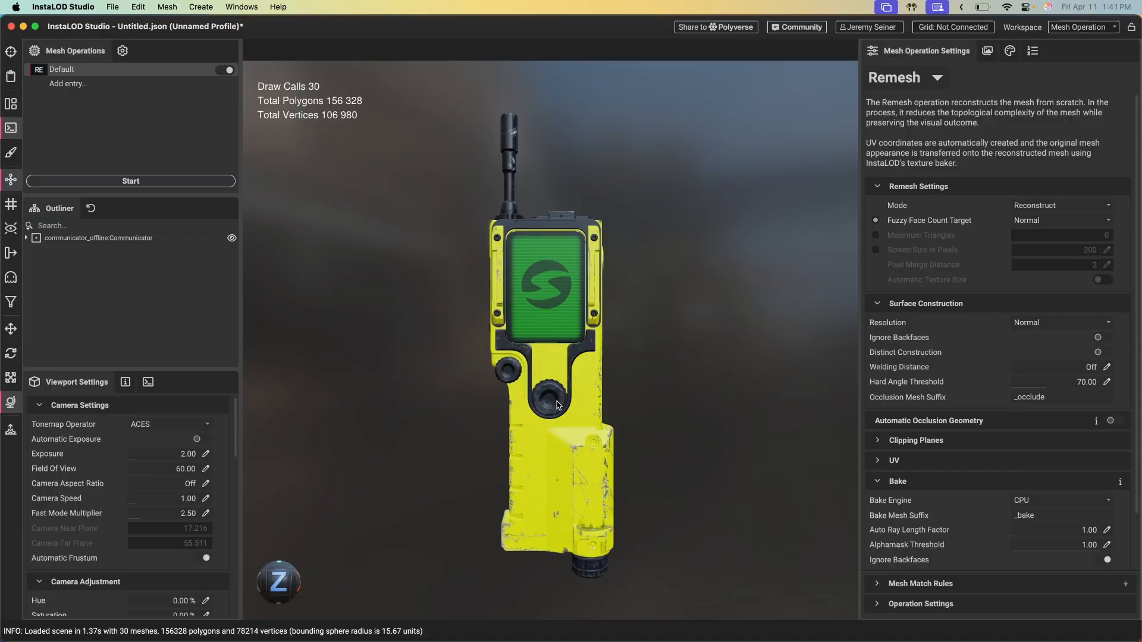
# - Select the communicator's screen and front knobs one after another to check that they are separate meshes
pyautogui.moveTo(558, 405)
pyautogui.mouseDown()
pyautogui.moveTo(474, 409)
pyautogui.moveTo(574, 409)
pyautogui.moveTo(537, 402)
pyautogui.mouseUp()
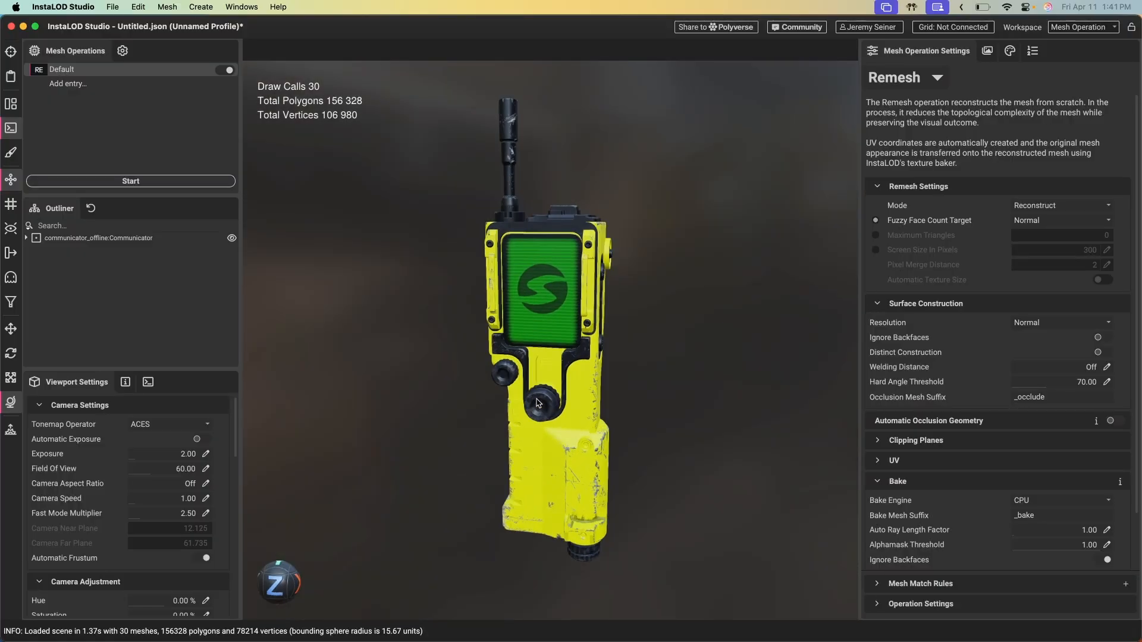
pyautogui.click(540, 280)
pyautogui.click(546, 405)
pyautogui.click(551, 376)
pyautogui.click(502, 370)
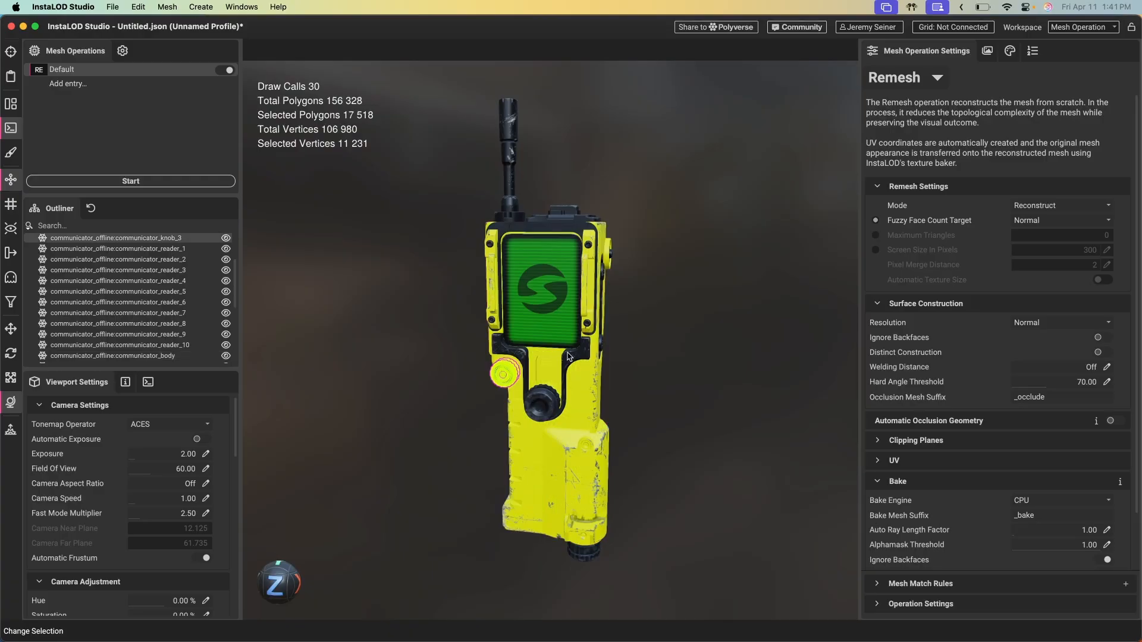
# - Select the card reader mesh on top of the communicator to inspect its dense wireframe, and clear the selection
pyautogui.scroll(5, 568, 353)
pyautogui.moveTo(576, 324); pyautogui.dragTo(538, 324)
pyautogui.click(610, 271)
pyautogui.moveTo(587, 203); pyautogui.dragTo(575, 266)
pyautogui.click(588, 213)
pyautogui.scroll(4, 590, 213)
pyautogui.moveTo(738, 184); pyautogui.dragTo(716, 196)
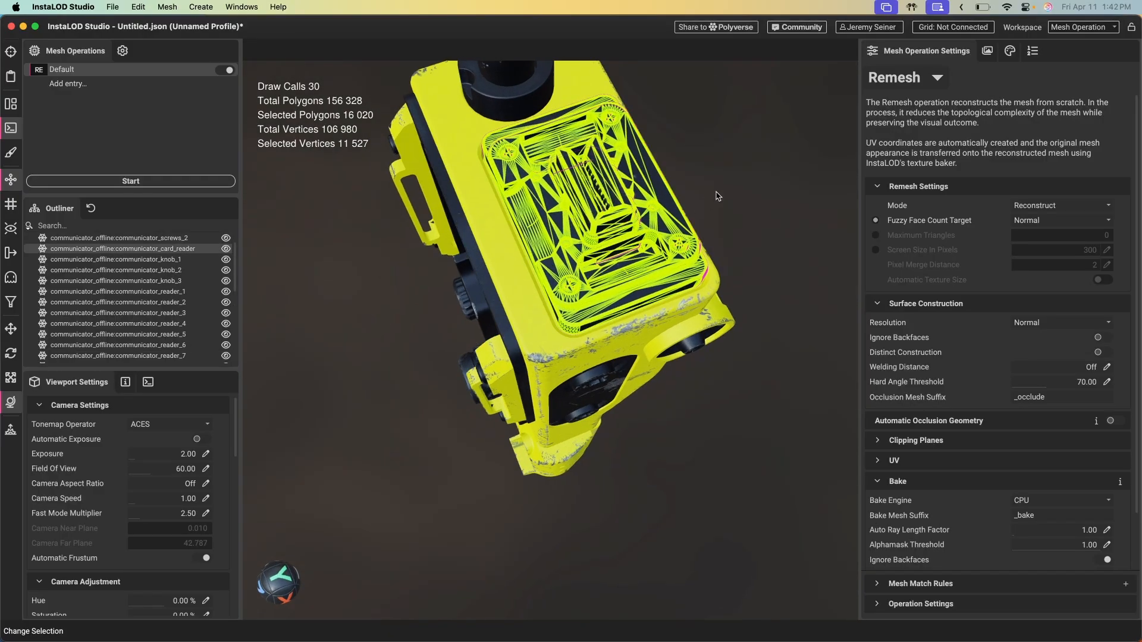
pyautogui.click(716, 196)
# - Select each section of the antenna from its base up to inspect the meshes, and clear the selection
pyautogui.moveTo(631, 210)
pyautogui.mouseDown()
pyautogui.moveTo(591, 213)
pyautogui.moveTo(639, 208)
pyautogui.mouseUp()
pyautogui.scroll(4, 604, 212)
pyautogui.scroll(-5, 591, 214)
pyautogui.scroll(2, 594, 255)
pyautogui.click(555, 303)
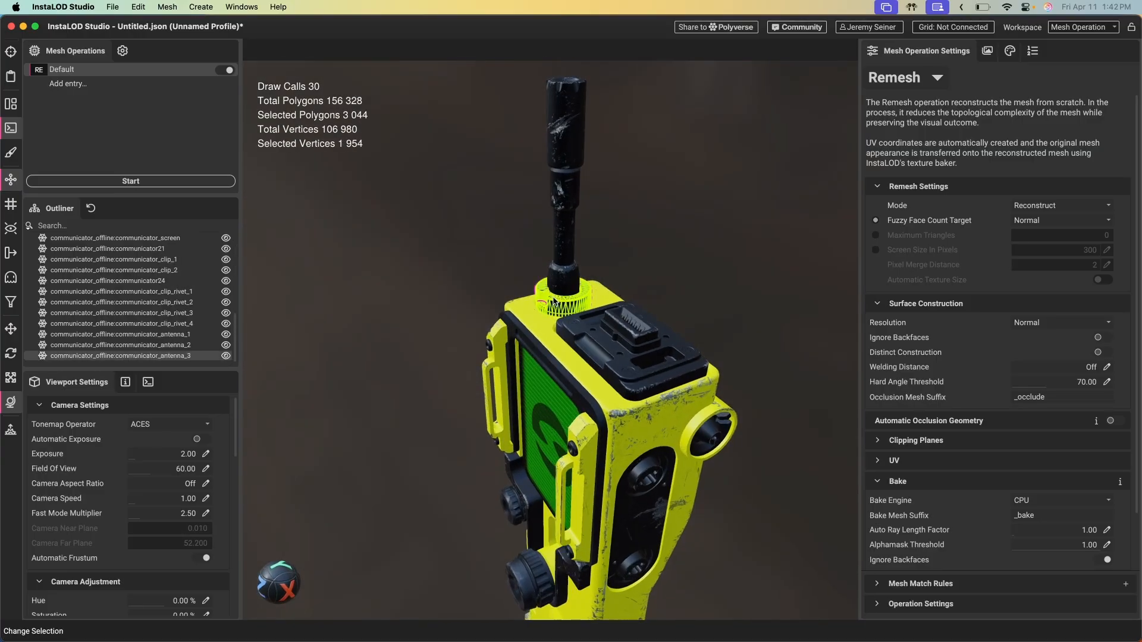
pyautogui.click(556, 256)
pyautogui.click(561, 142)
pyautogui.click(731, 363)
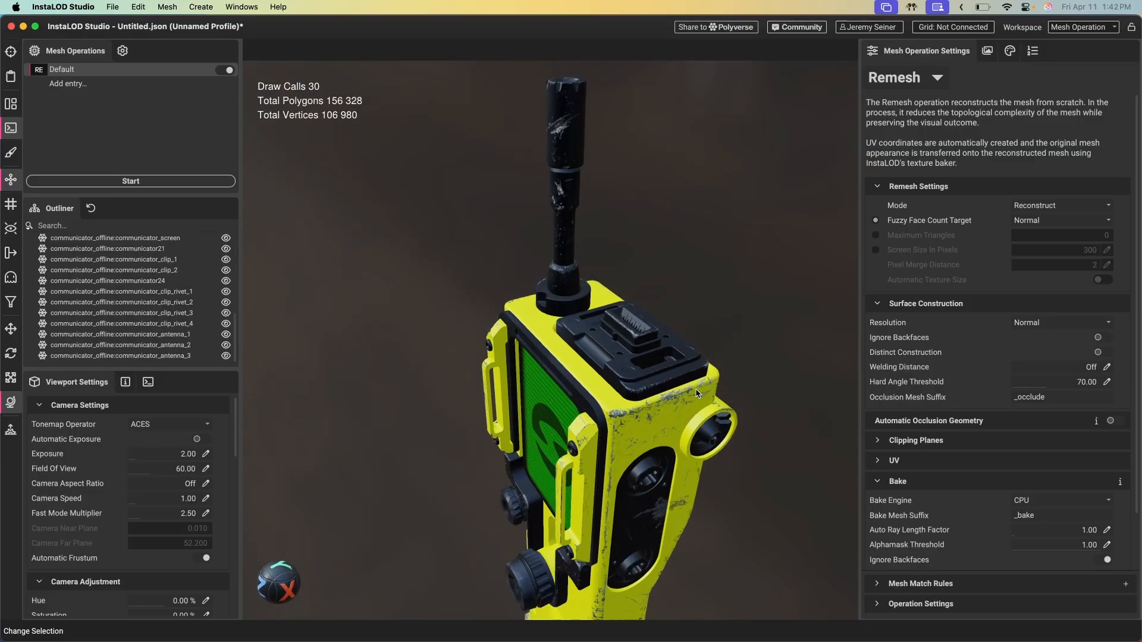
# - Examine the communicator's side and back, selecting the round fitting near the top edge, and clear the selection
pyautogui.moveTo(703, 419); pyautogui.dragTo(624, 328, button='middle')
pyautogui.scroll(4, 624, 331)
pyautogui.moveTo(624, 331); pyautogui.dragTo(558, 334)
pyautogui.moveTo(559, 333); pyautogui.dragTo(452, 262, button='middle')
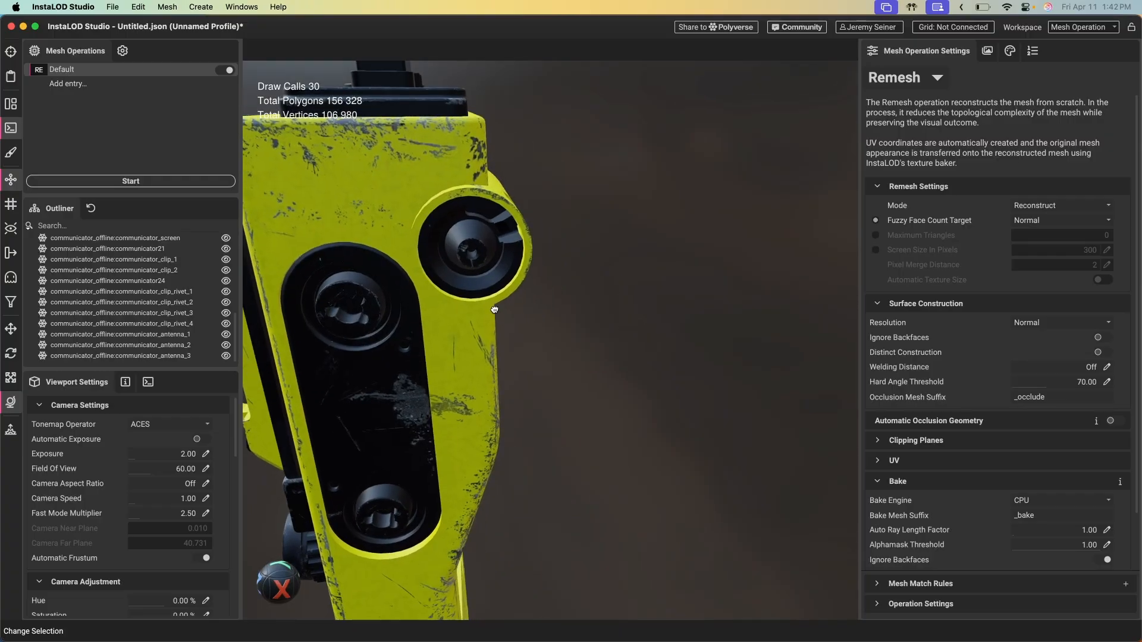
pyautogui.moveTo(452, 262); pyautogui.dragTo(536, 284)
pyautogui.click(498, 248)
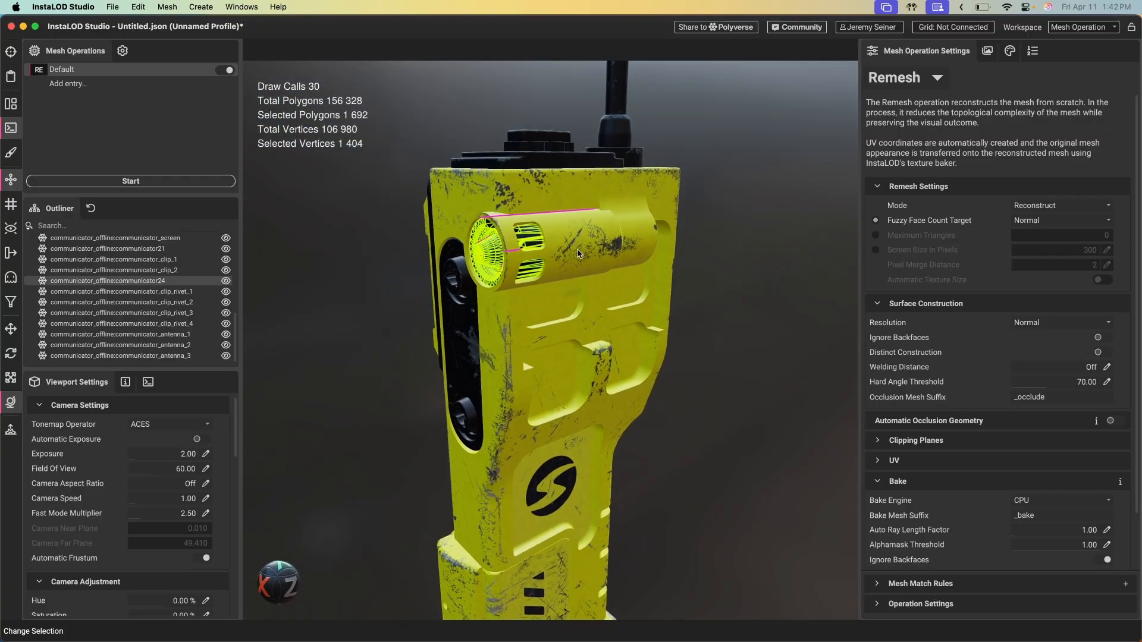
pyautogui.scroll(-5, 537, 285)
pyautogui.moveTo(464, 329); pyautogui.dragTo(552, 331)
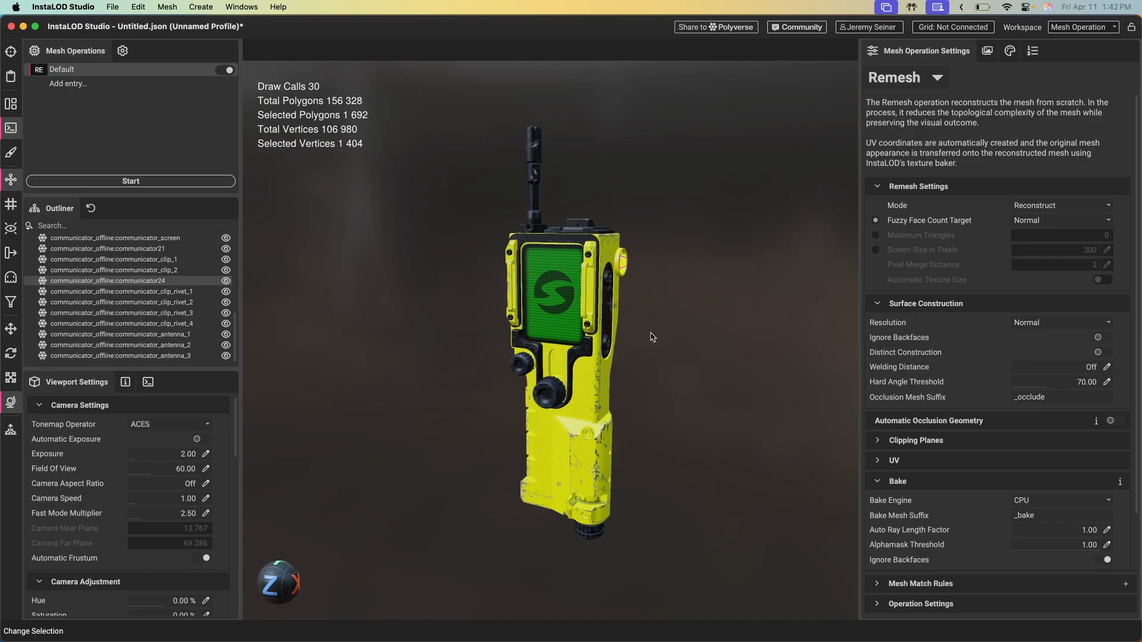
pyautogui.click(652, 335)
# - Open and enlarge the UV Viewer, and select all communicator meshes to show their texture
pyautogui.press('u')
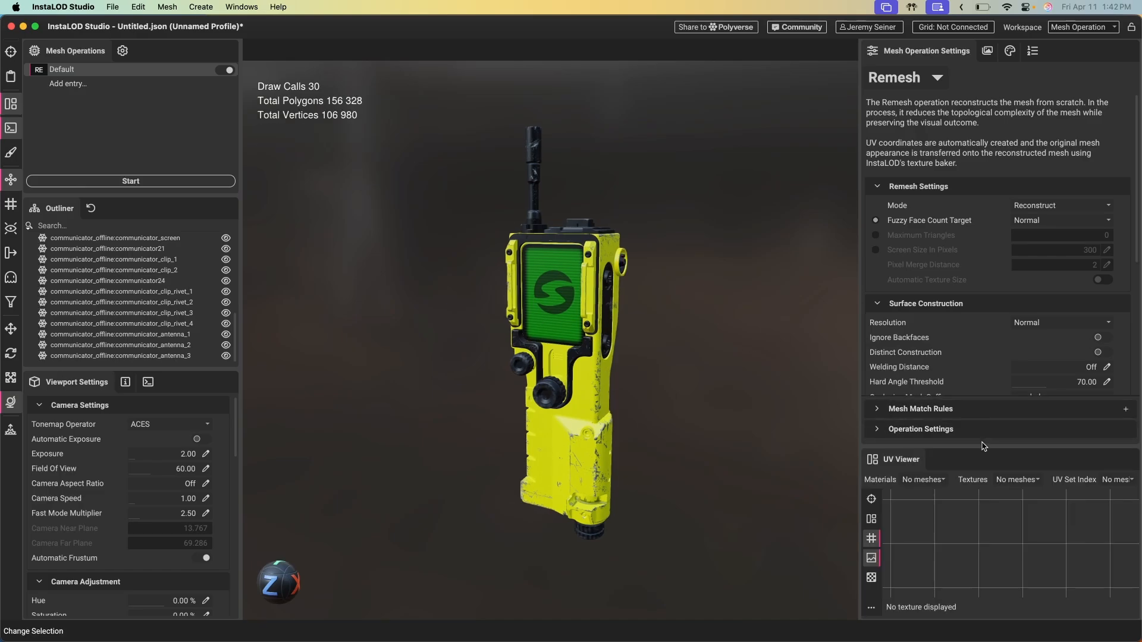
pyautogui.moveTo(982, 450); pyautogui.dragTo(978, 275)
pyautogui.click(134, 291)
pyautogui.press('super+a')
pyautogui.scroll(-8, 989, 418)
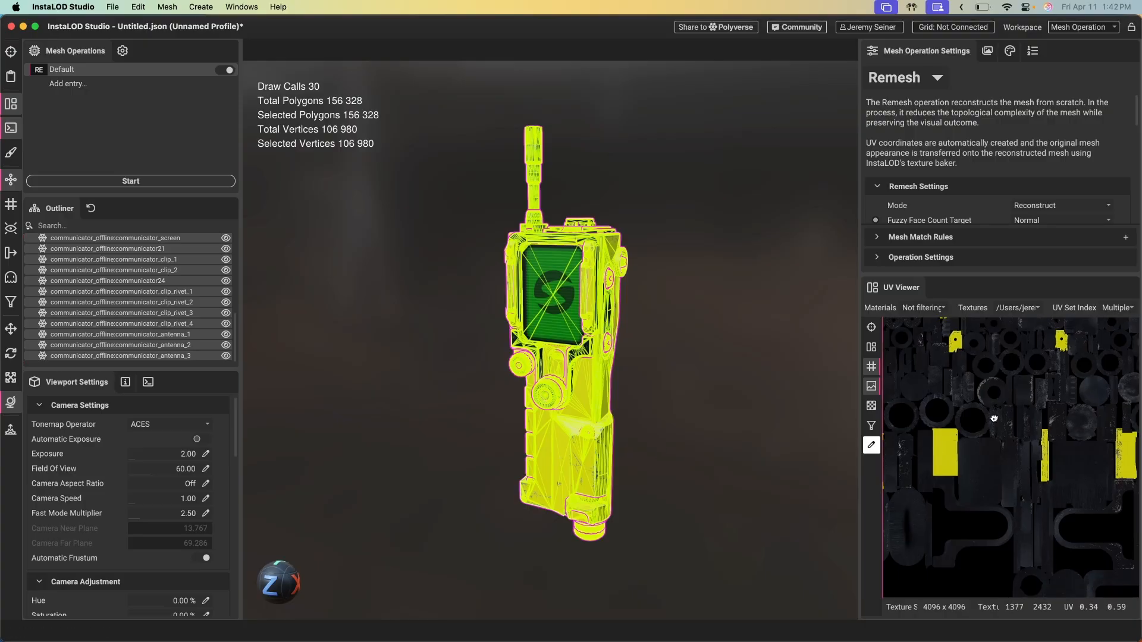
# - Display the UV layout over the texture to examine the communicator's UV tiles, and clear the selection
pyautogui.click(871, 348)
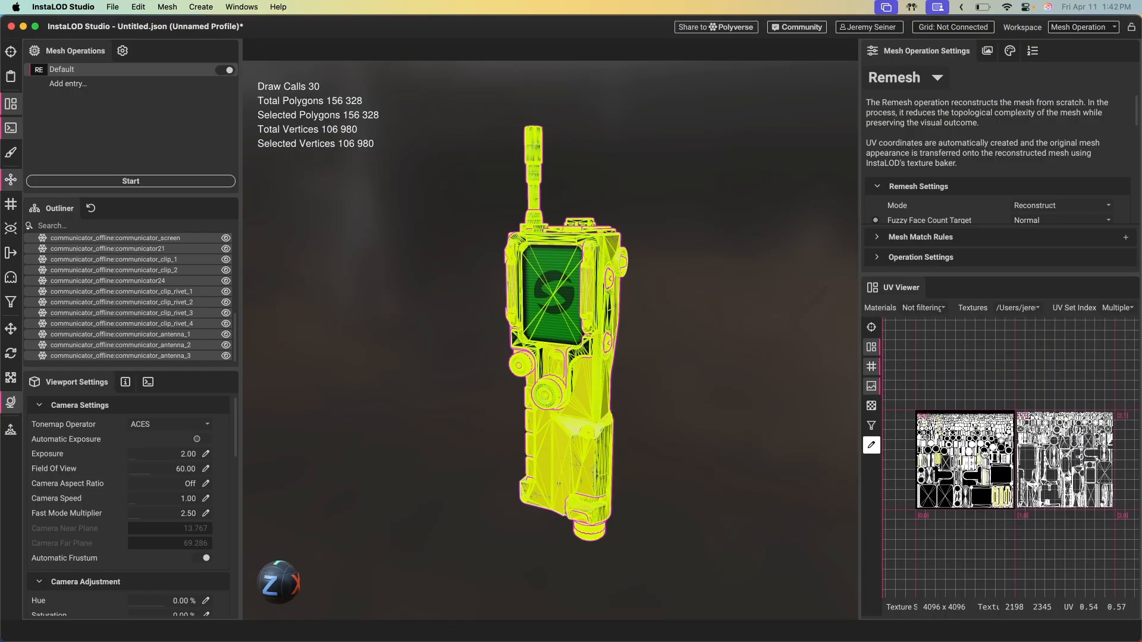
pyautogui.scroll(-2, 979, 464)
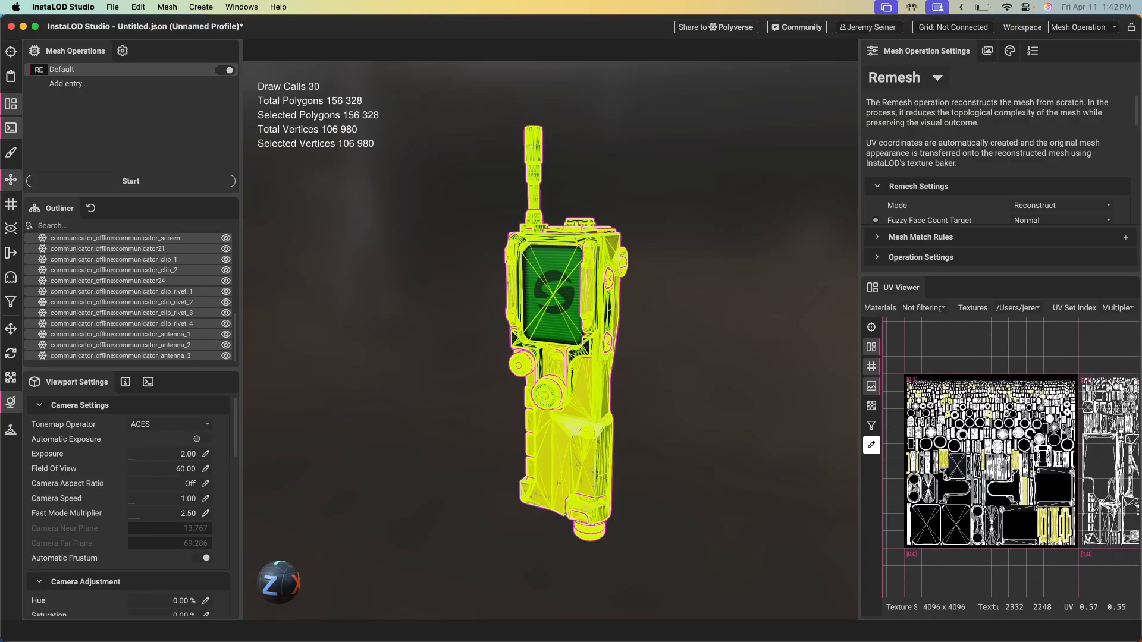
pyautogui.scroll(-3, 1085, 468)
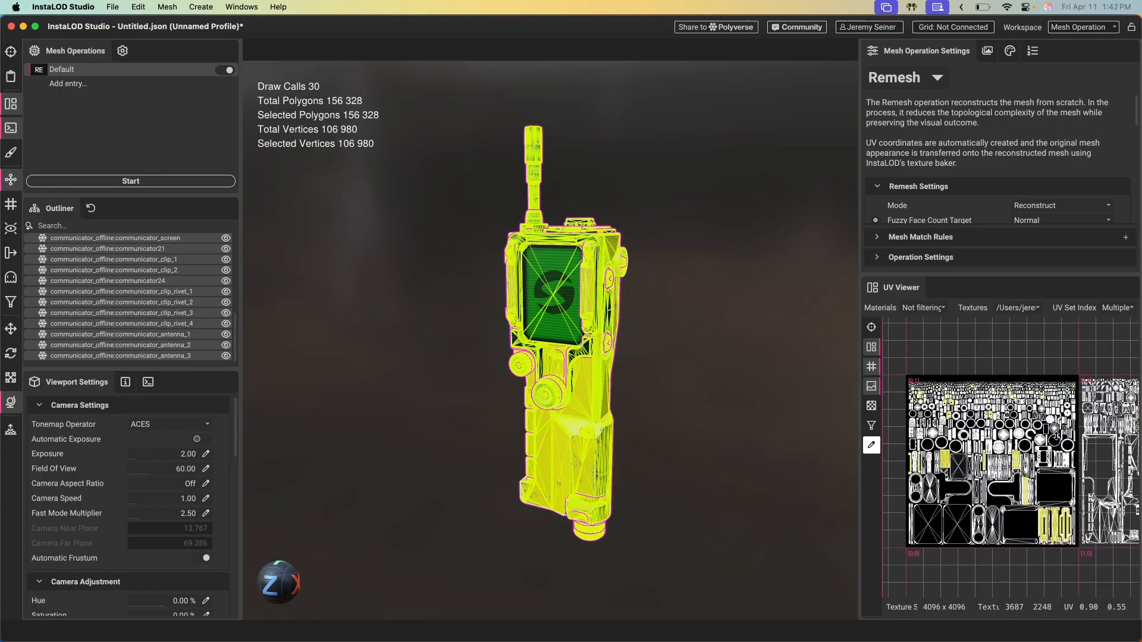
pyautogui.click(776, 335)
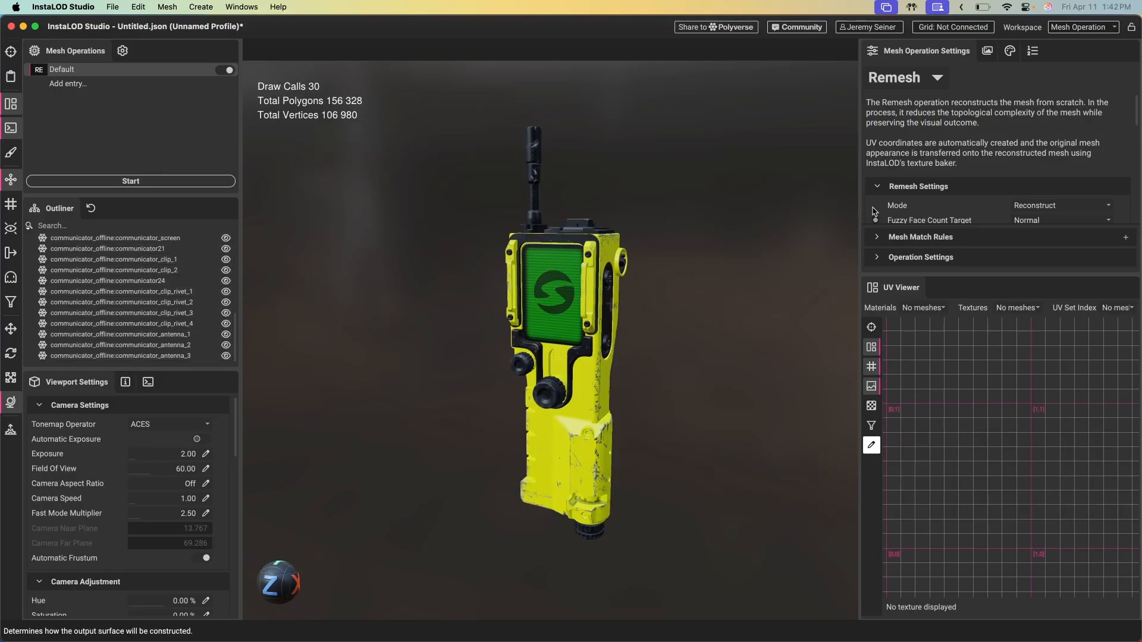
# - Open the Material Editor, enlarge its material list, and select the green screen material
pyautogui.click(1009, 51)
pyautogui.moveTo(923, 145); pyautogui.dragTo(923, 187)
pyautogui.click(943, 87)
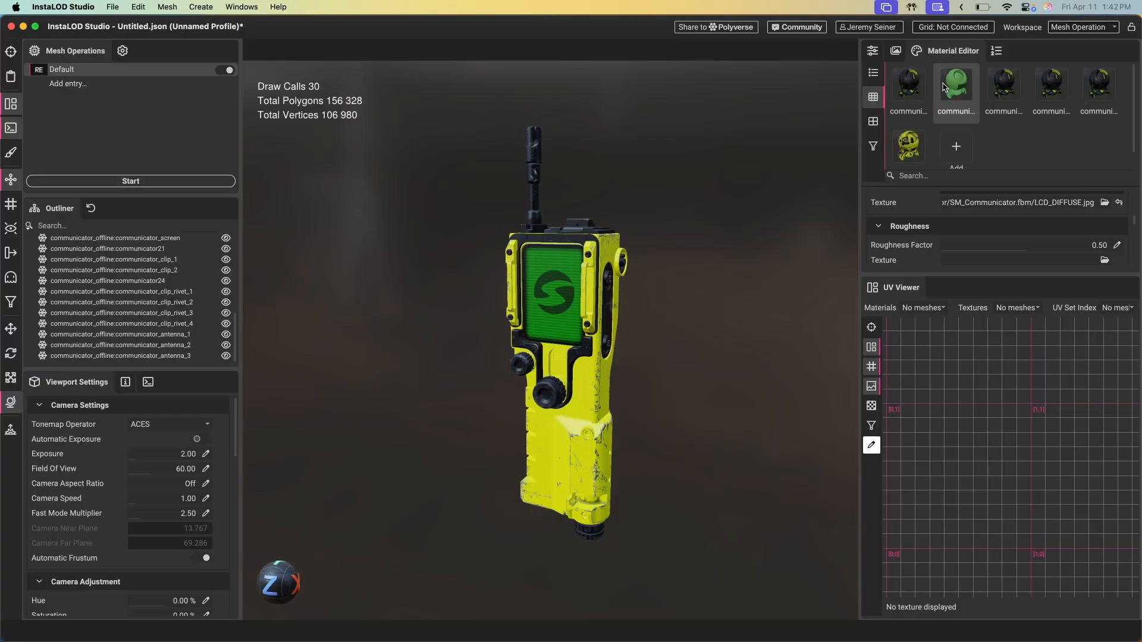
# - Select the communicator's screen mesh to examine its UVs and texture, then clear the selection and review the whole model
pyautogui.click(549, 296)
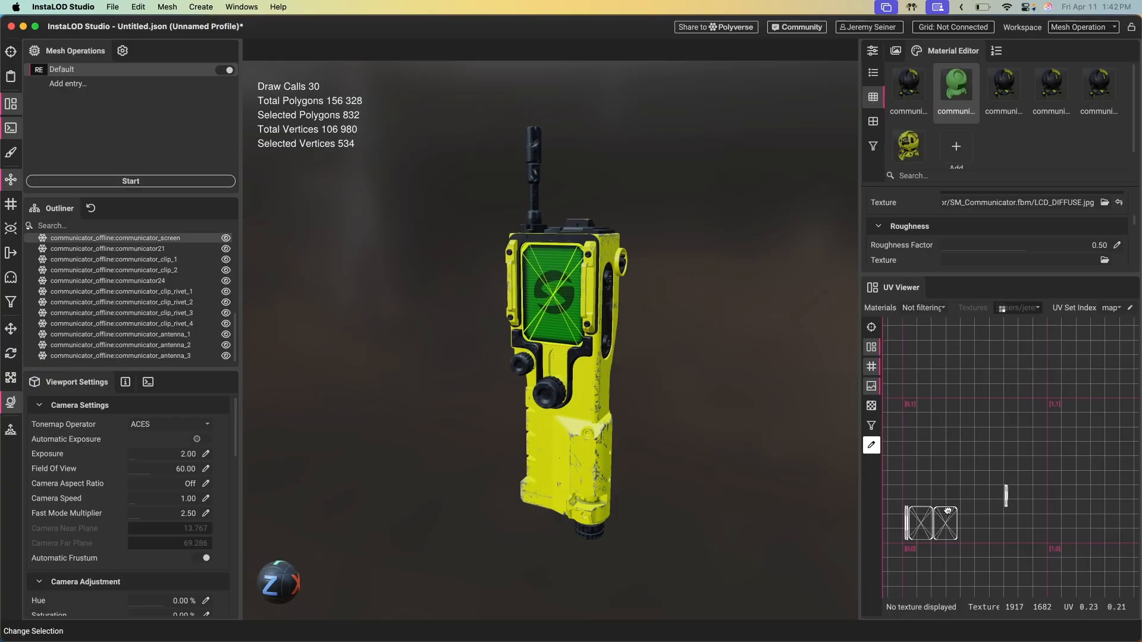
pyautogui.scroll(1, 971, 507)
pyautogui.scroll(-5, 969, 531)
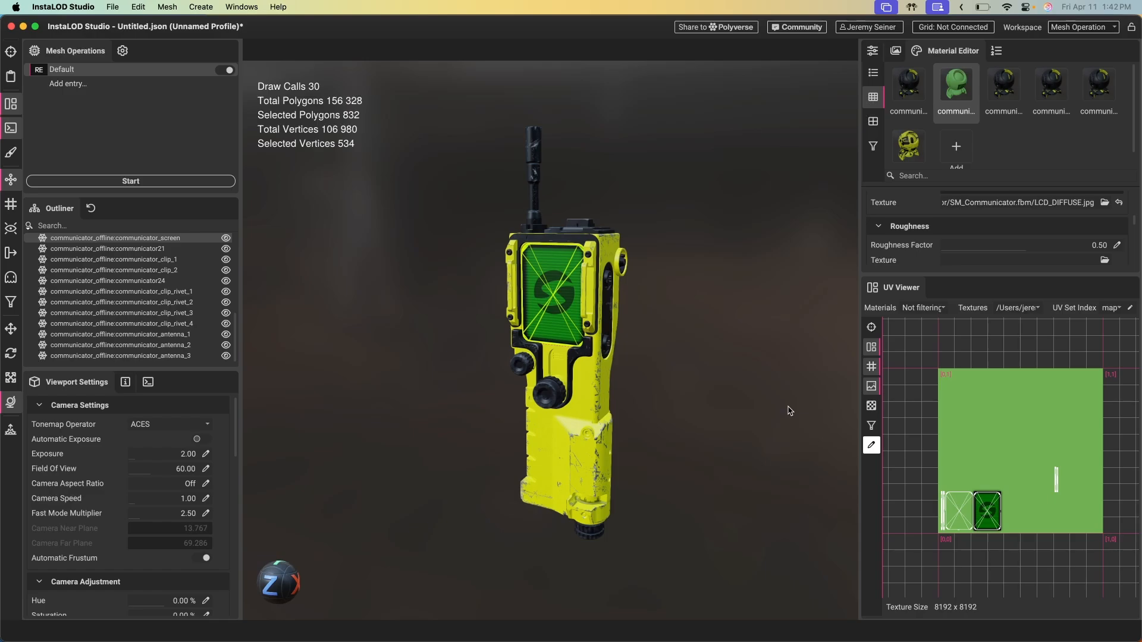
pyautogui.click(698, 353)
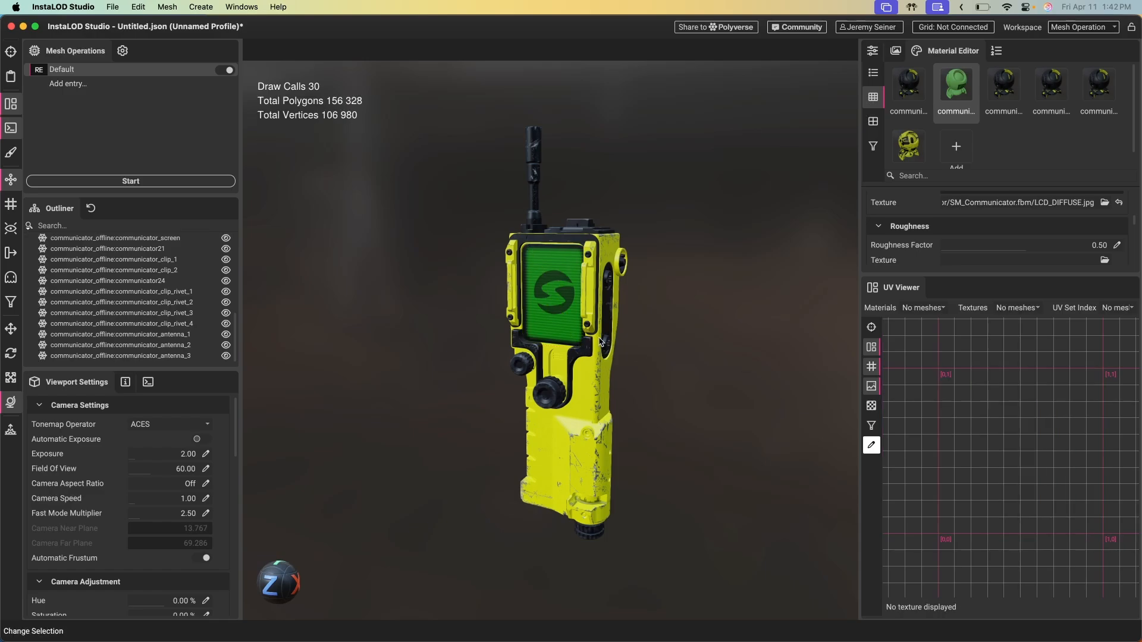
pyautogui.scroll(5, 602, 351)
pyautogui.moveTo(562, 350); pyautogui.dragTo(577, 297)
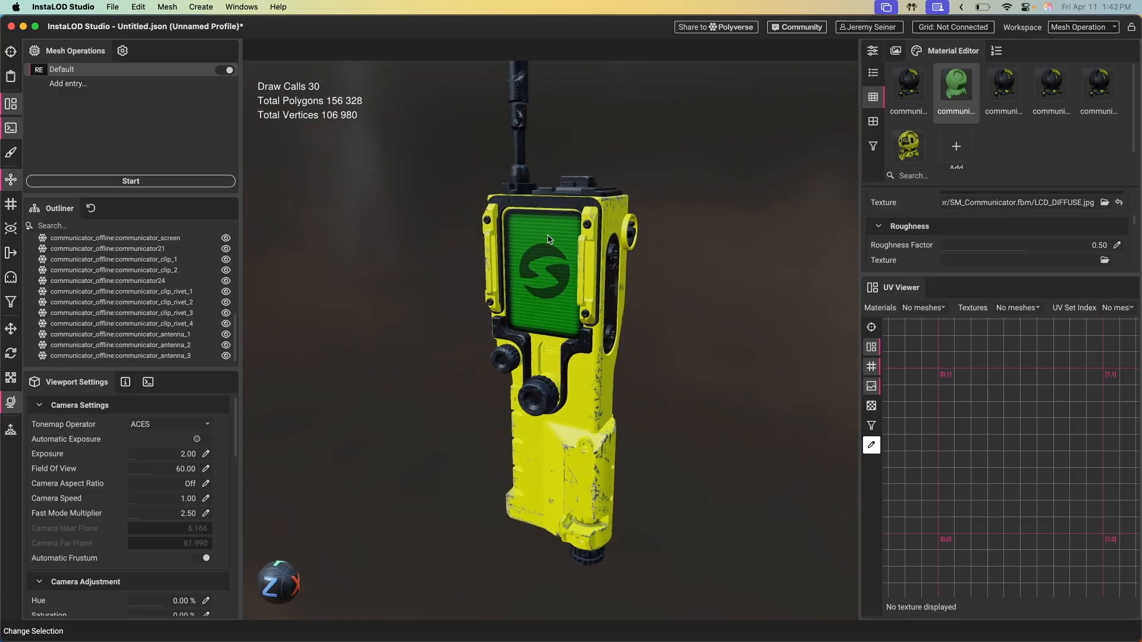
pyautogui.scroll(-3, 484, 251)
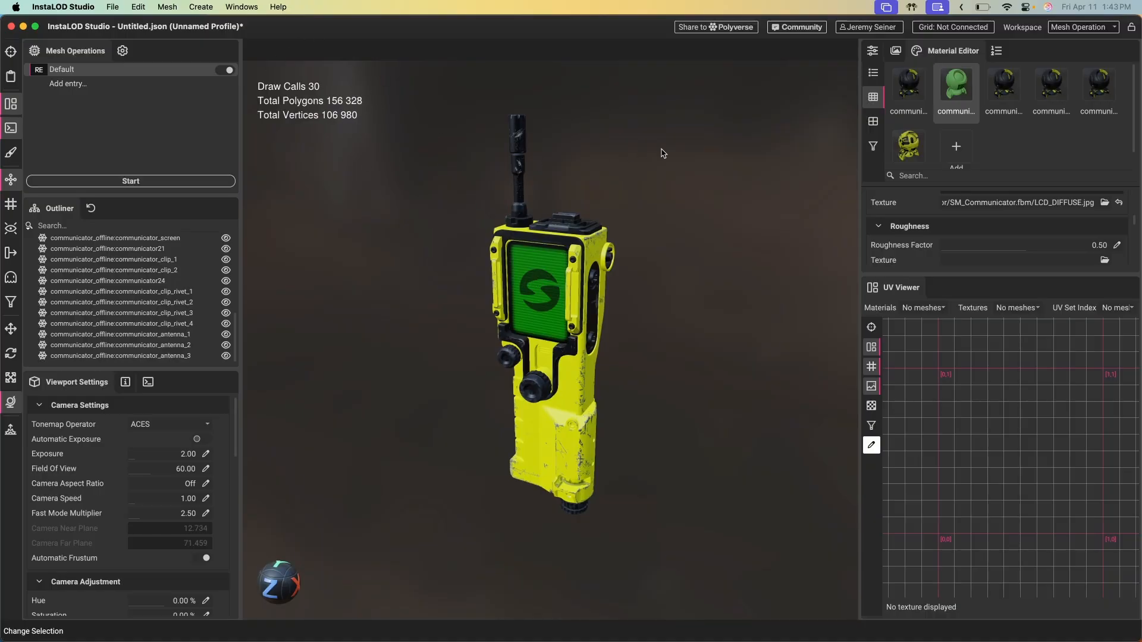
# - Return to the Remesh settings without the UV Viewer and run the Remesh on the communicator at Normal face count and resolution
pyautogui.click(872, 50)
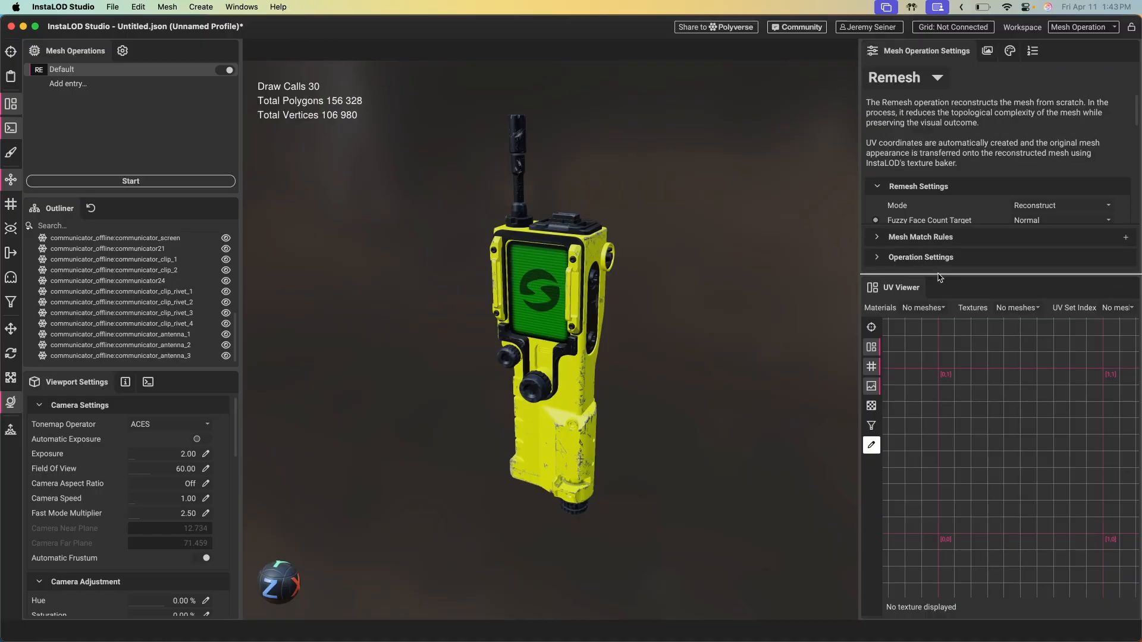
pyautogui.moveTo(939, 276); pyautogui.dragTo(939, 385)
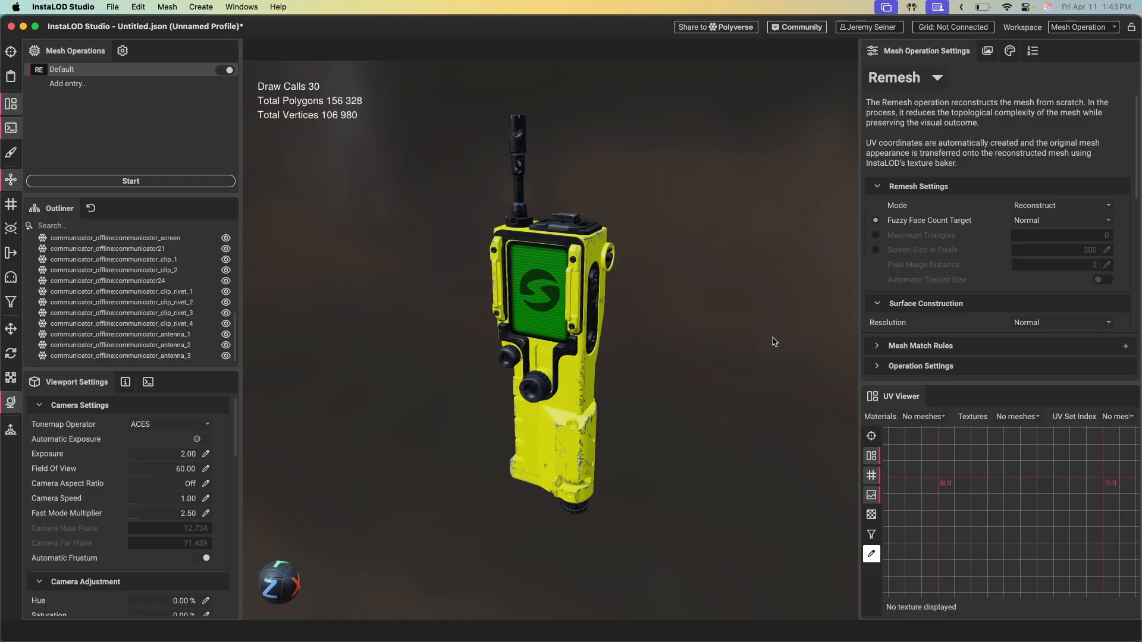
pyautogui.click(1129, 397)
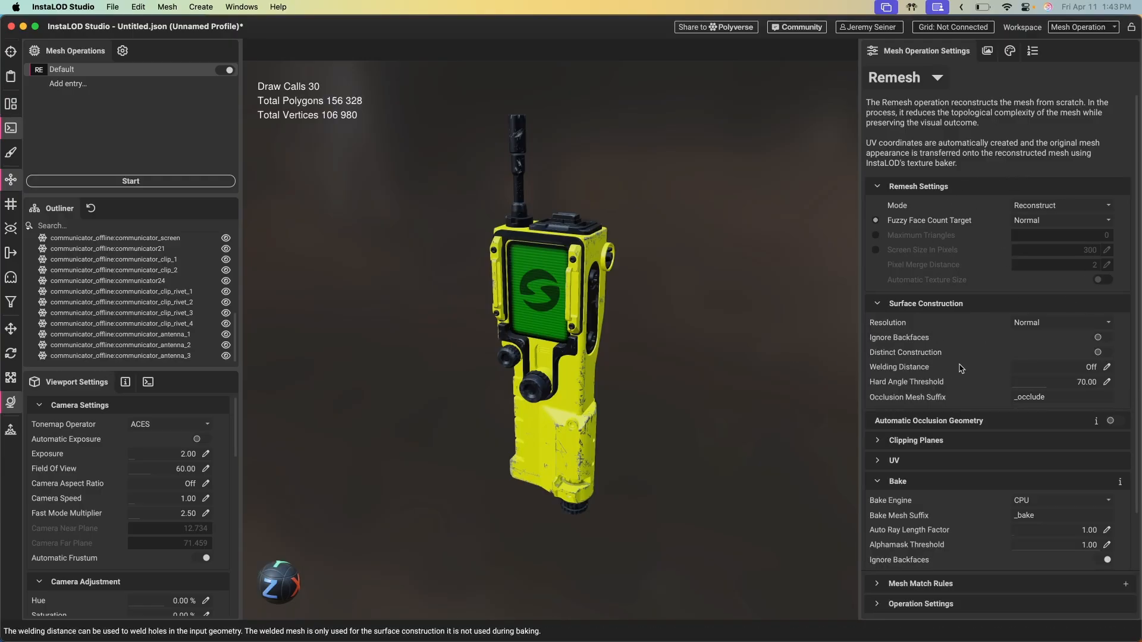
pyautogui.click(163, 183)
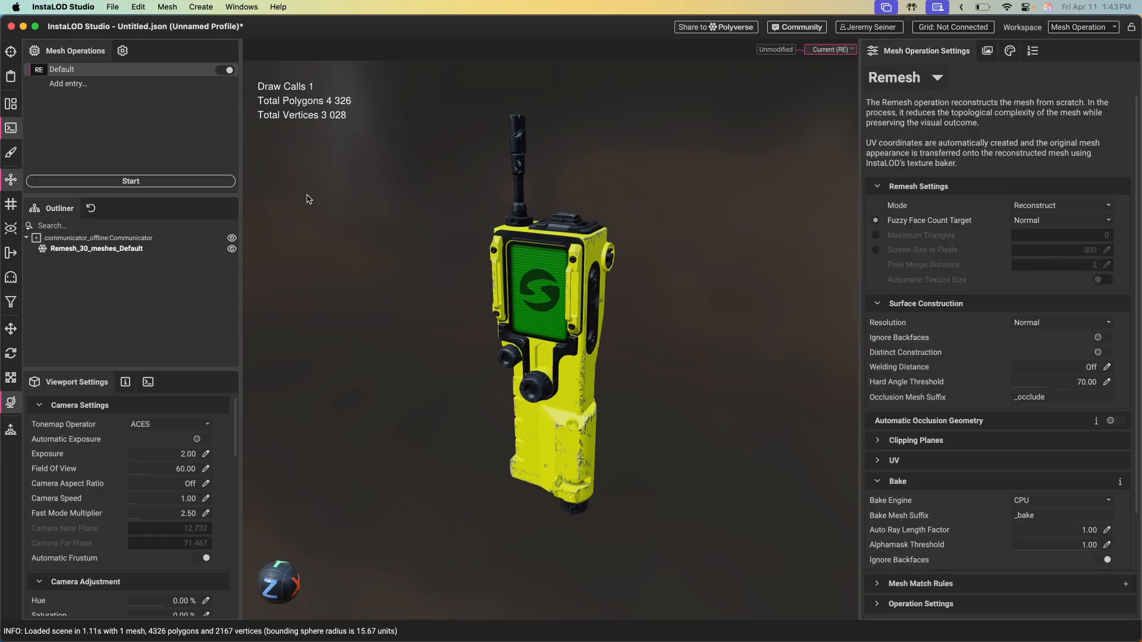
# - Select the remeshed communicator and inspect its wireframe around the knobs, the screen and the top card reader
pyautogui.moveTo(509, 369); pyautogui.dragTo(561, 378)
pyautogui.click(559, 368)
pyautogui.scroll(4, 605, 386)
pyautogui.scroll(5, 619, 400)
pyautogui.scroll(6, 619, 403)
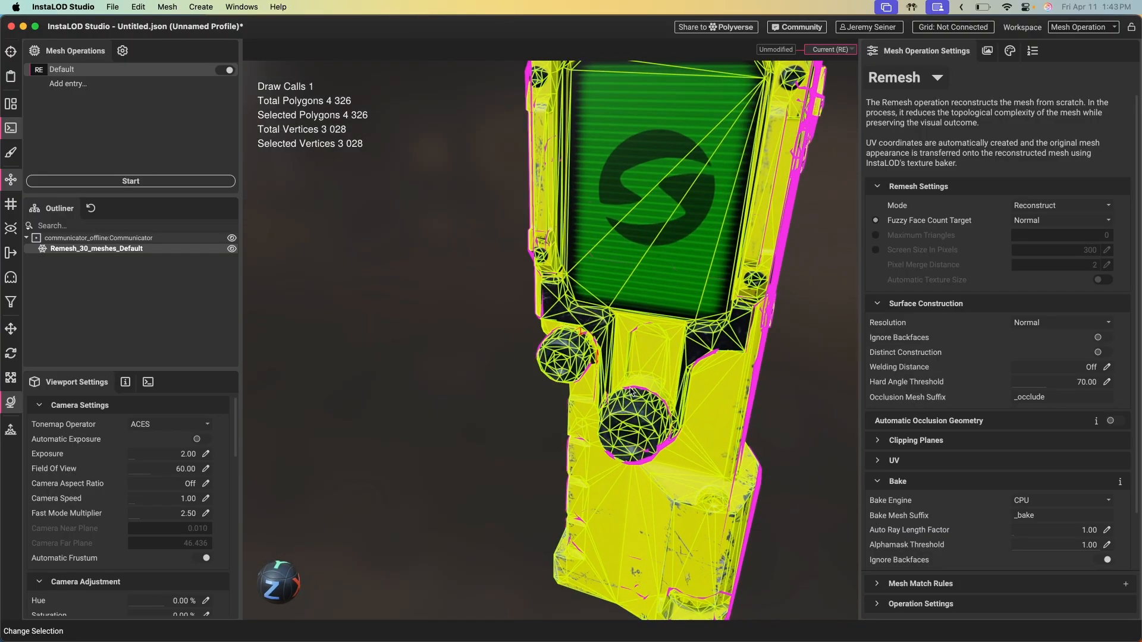
pyautogui.scroll(-8, 600, 403)
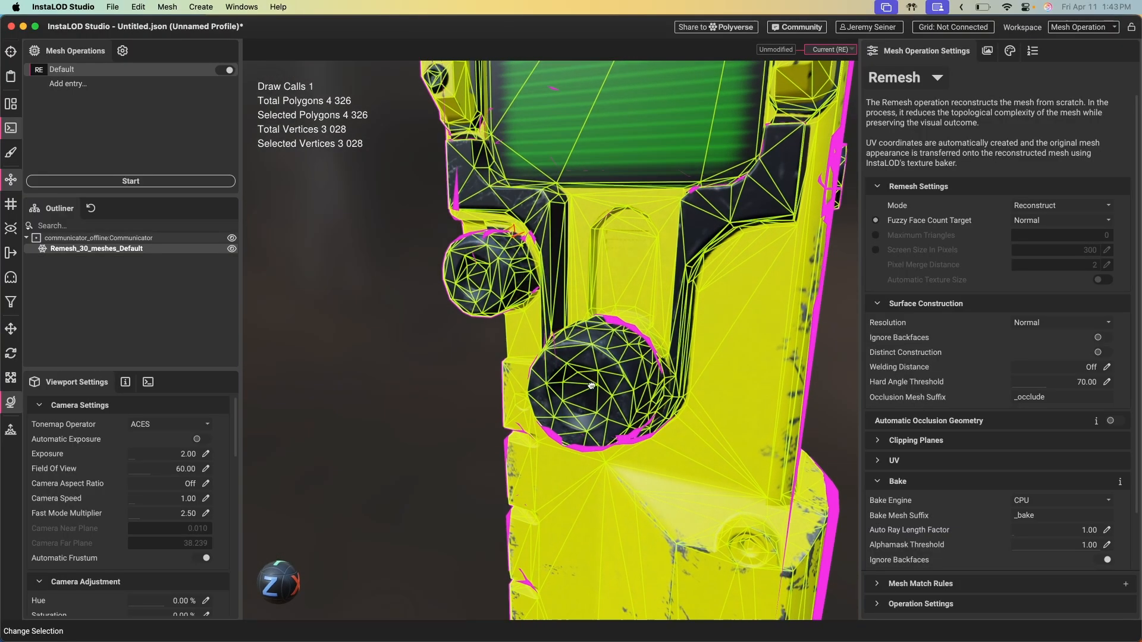
pyautogui.moveTo(613, 376); pyautogui.dragTo(703, 201)
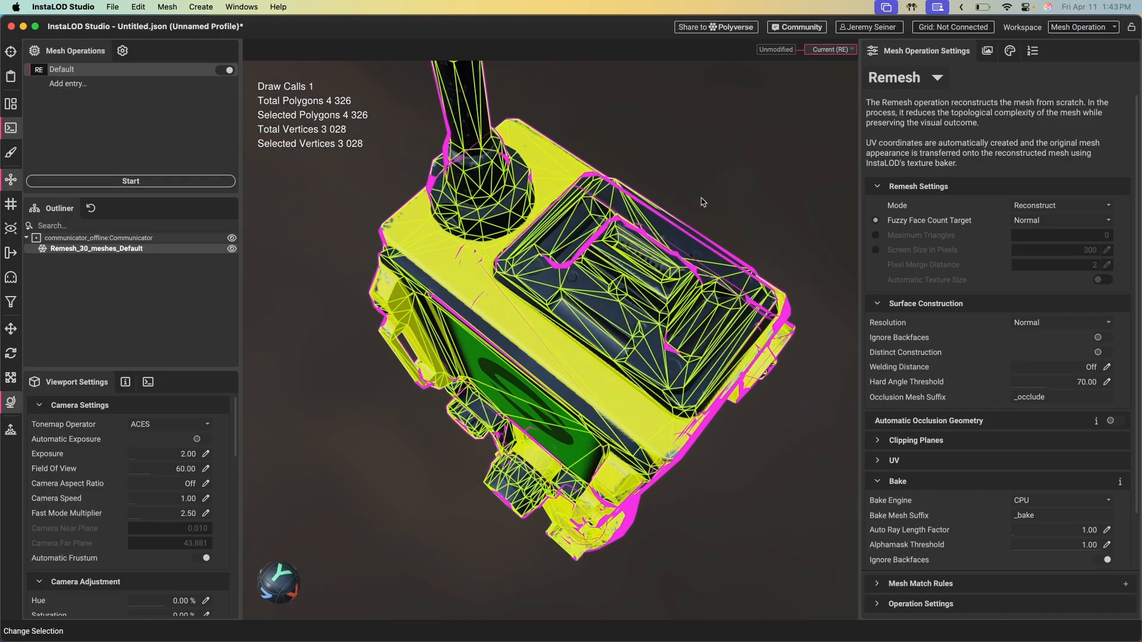
# - Inspect the remeshed communicator's wireframe around the top card reader, the screen and the antenna
pyautogui.click(603, 281)
pyautogui.keyDown('shift'); pyautogui.moveTo(603, 281); pyautogui.dragTo(562, 208); pyautogui.keyUp('shift')
pyautogui.click(639, 293)
pyautogui.scroll(5, 638, 293)
pyautogui.click(666, 232)
pyautogui.scroll(-10, 683, 231)
pyautogui.click(561, 205)
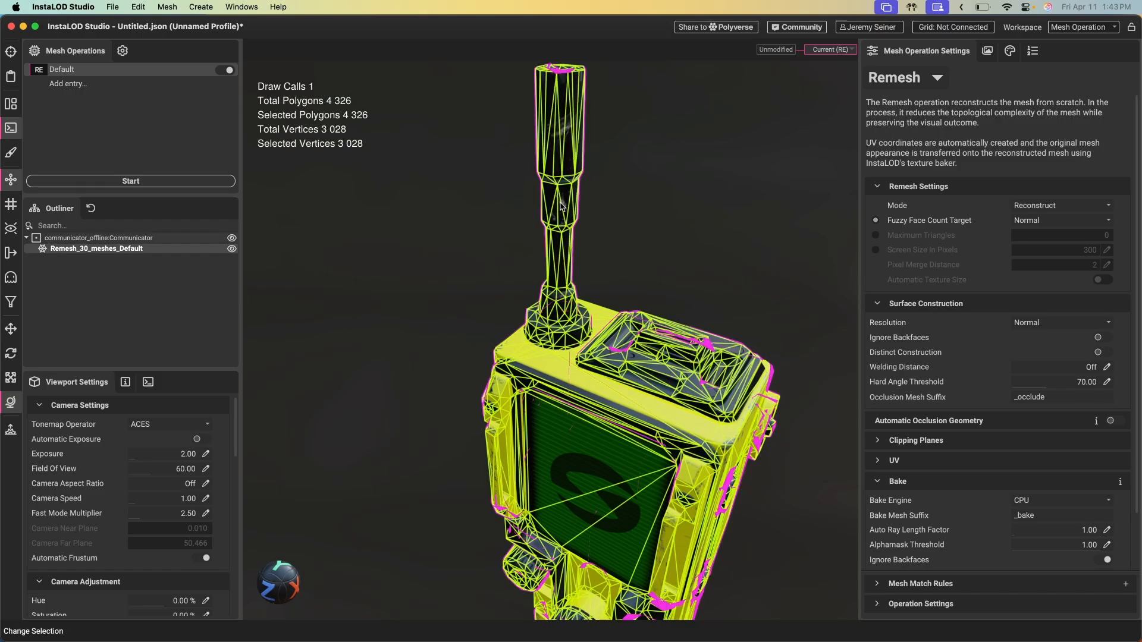
# - Clear the selection and review the baked textures on the communicator's side and top, then the whole model
pyautogui.click(665, 247)
pyautogui.moveTo(650, 339); pyautogui.dragTo(568, 309)
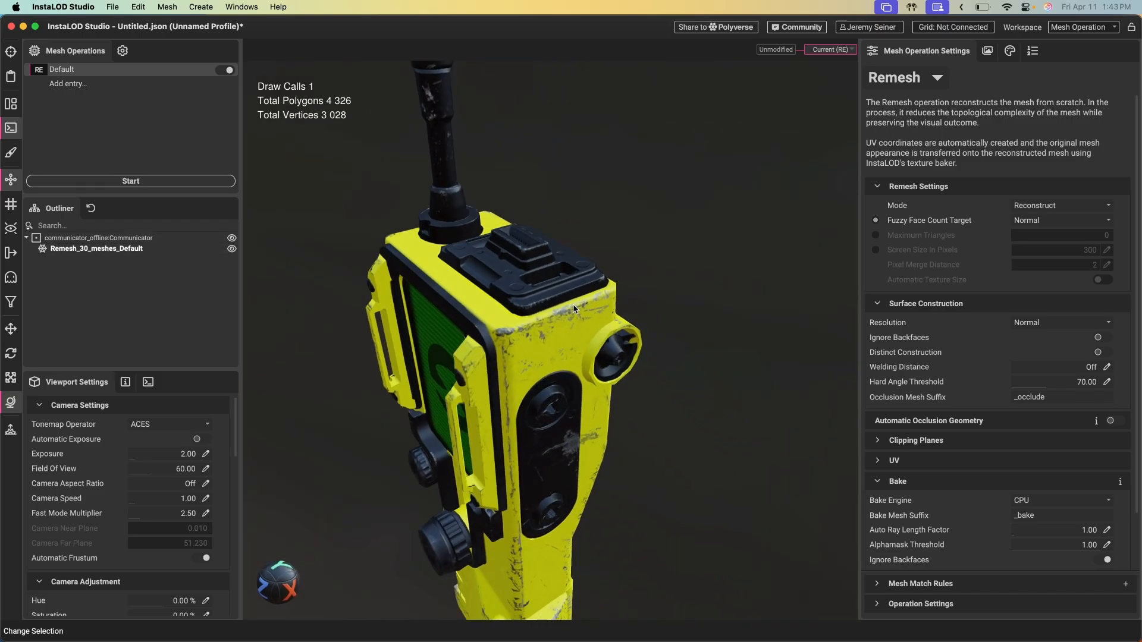
pyautogui.scroll(5, 567, 309)
pyautogui.moveTo(631, 348); pyautogui.dragTo(600, 336)
pyautogui.click(589, 296)
pyautogui.click(719, 320)
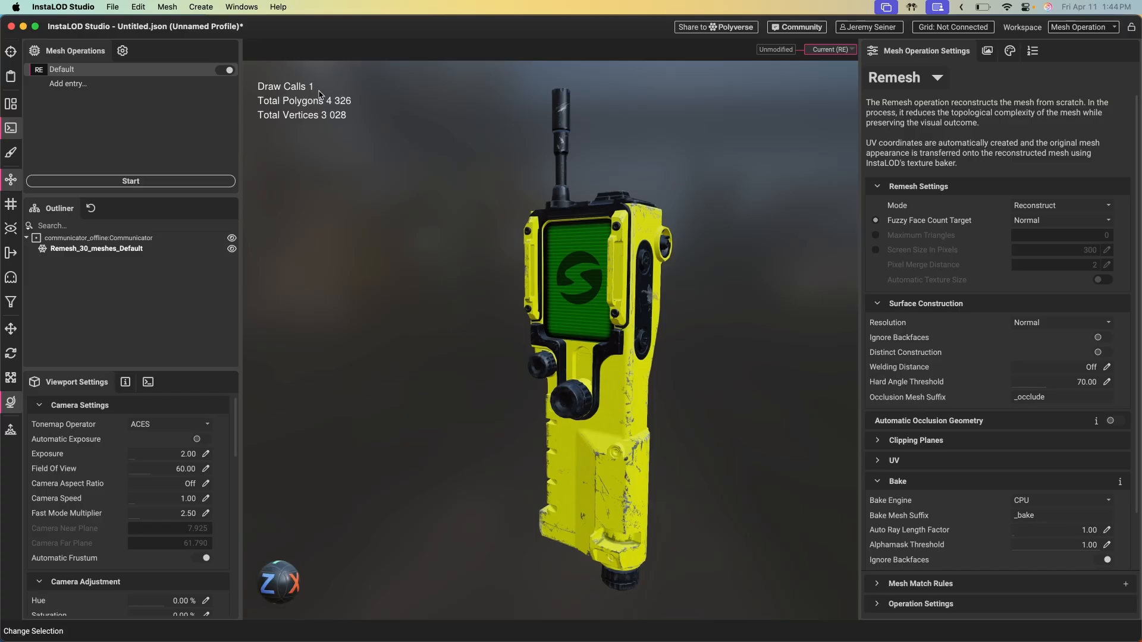
# - Open the Material Editor, filter out the unused materials, and select the remeshed communicator
pyautogui.click(1009, 50)
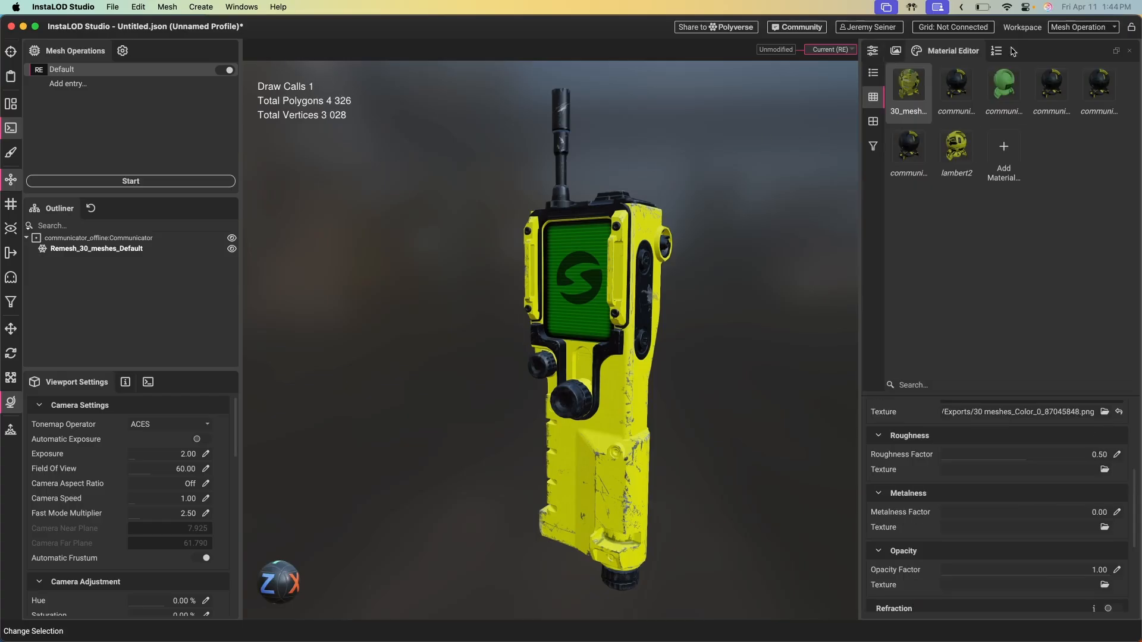
pyautogui.click(873, 148)
pyautogui.click(550, 257)
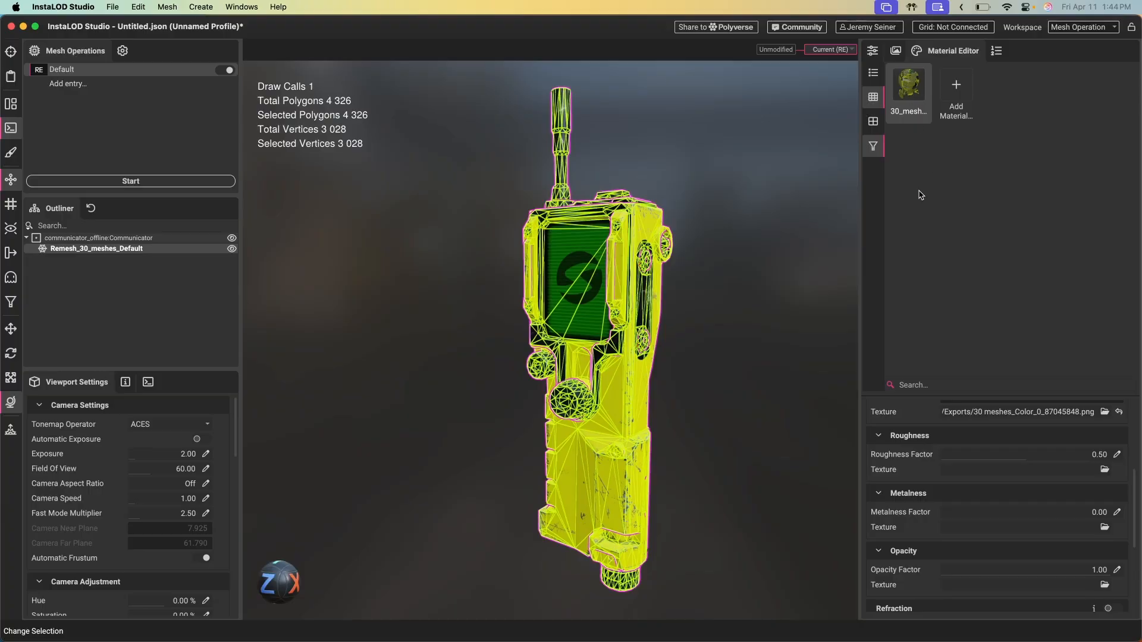
# - Show the communicator's UVs in an enlarged UV Viewer and hide the texture behind the layout
pyautogui.press('u')
pyautogui.moveTo(961, 453); pyautogui.dragTo(960, 257)
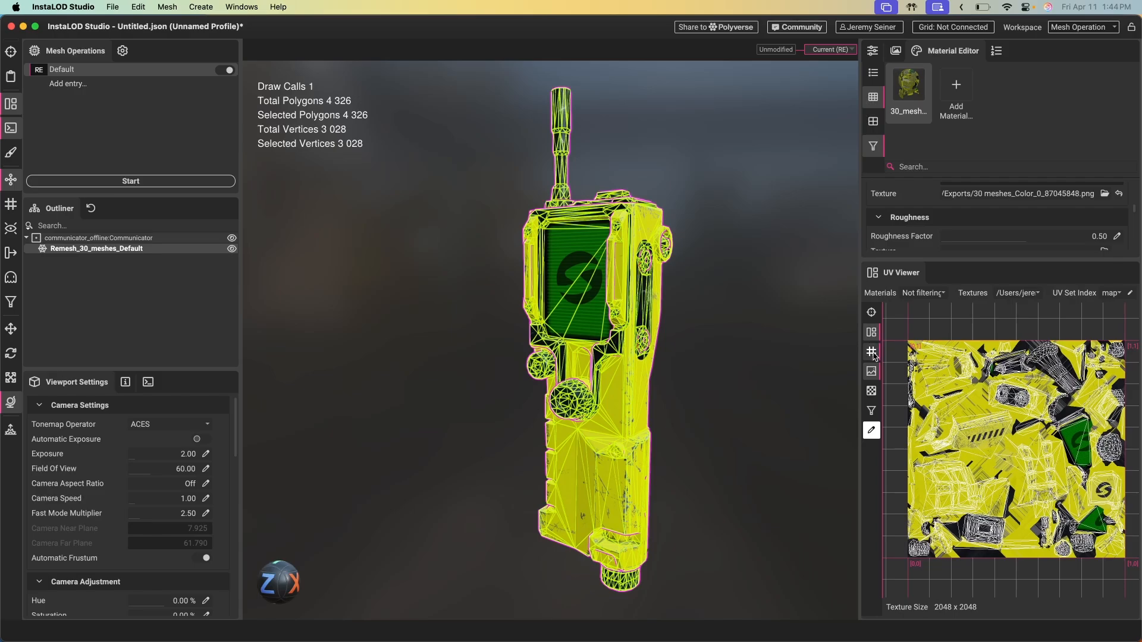
pyautogui.click(871, 372)
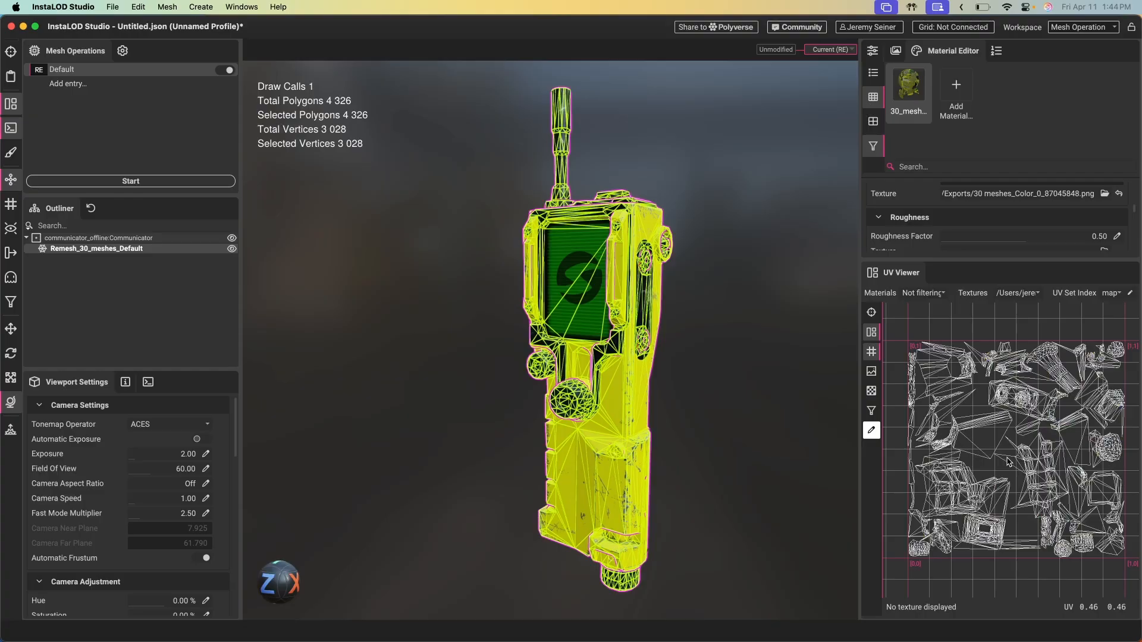
# - Set the Remesh UV unwrap strategy to Hard Surface Axial and rerun the operation on the unmodified mesh data
pyautogui.click(874, 52)
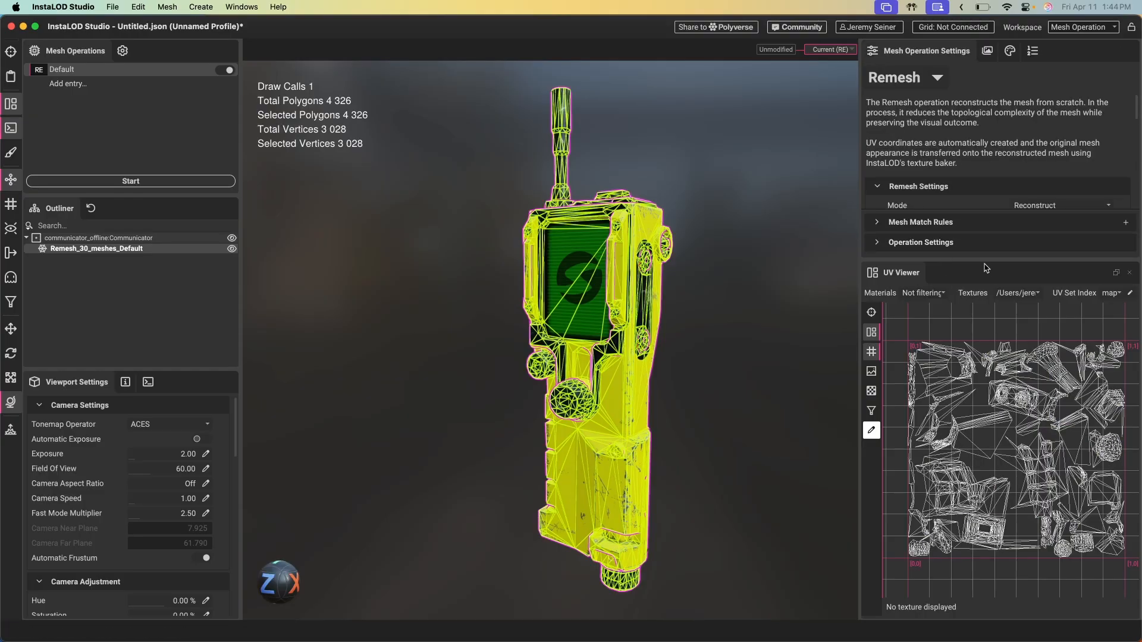
pyautogui.moveTo(986, 262); pyautogui.dragTo(984, 442)
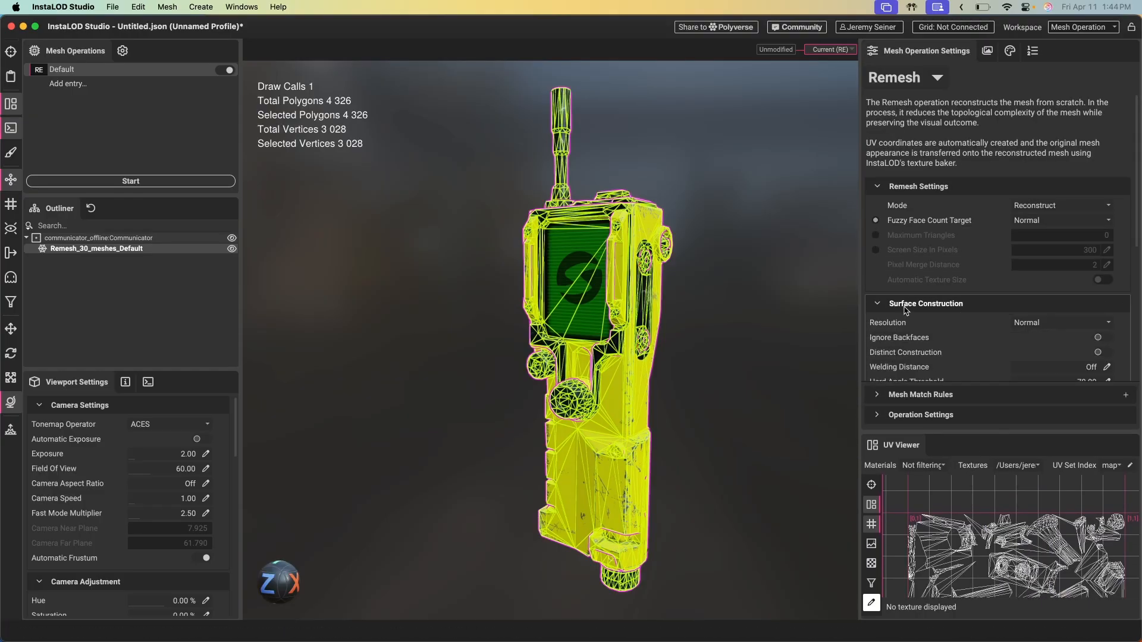
pyautogui.scroll(-5, 927, 285)
pyautogui.click(917, 282)
pyautogui.scroll(-3, 934, 262)
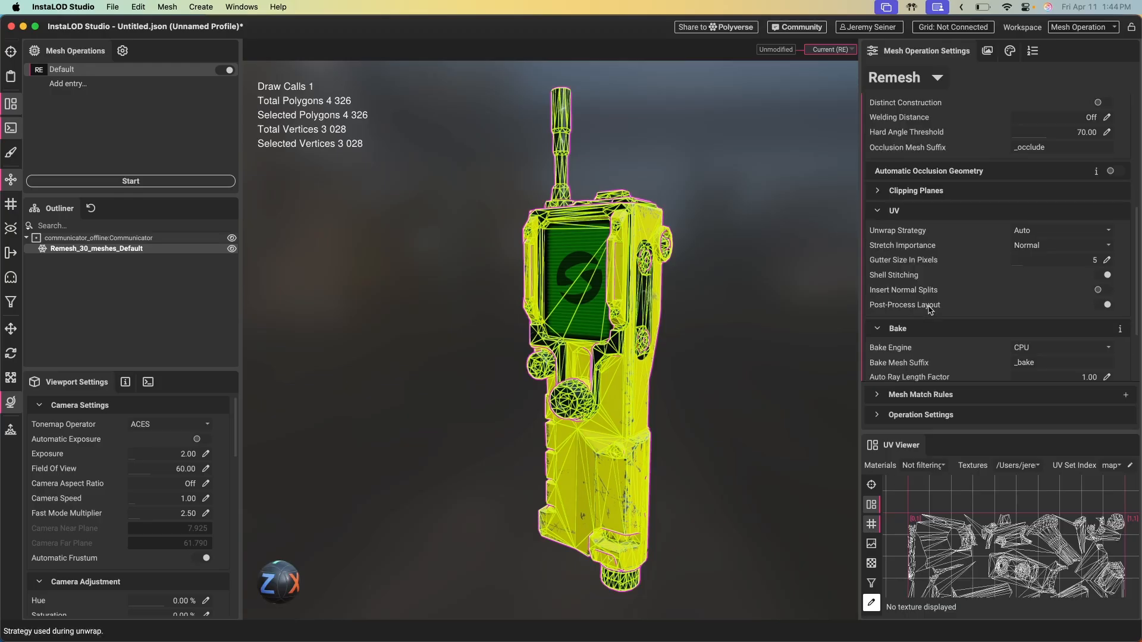
pyautogui.click(1036, 234)
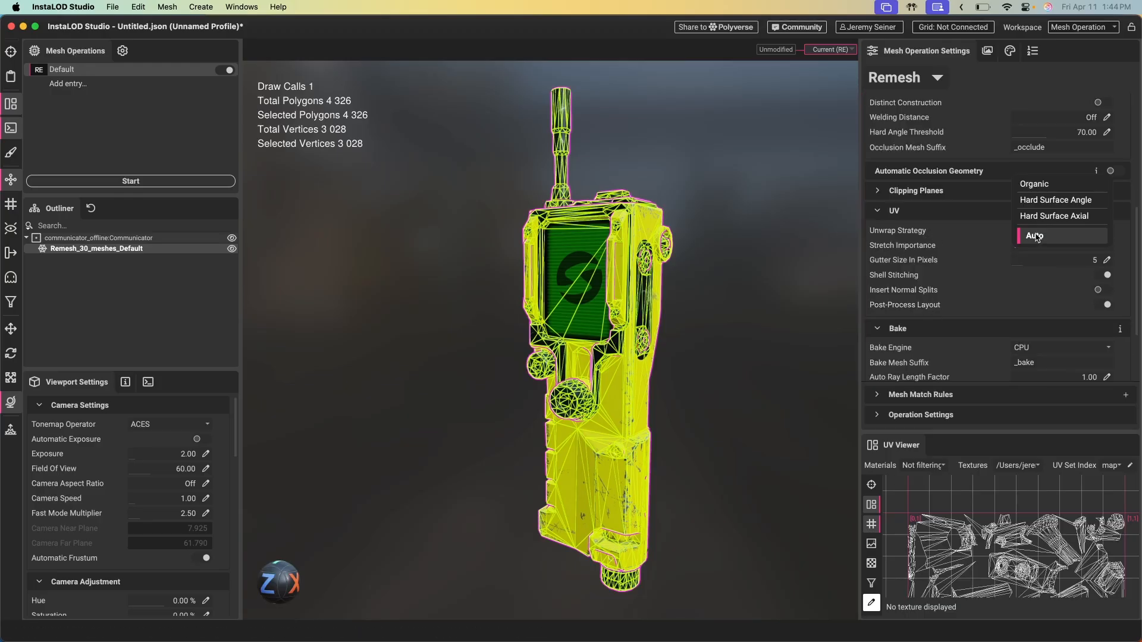
pyautogui.click(1052, 217)
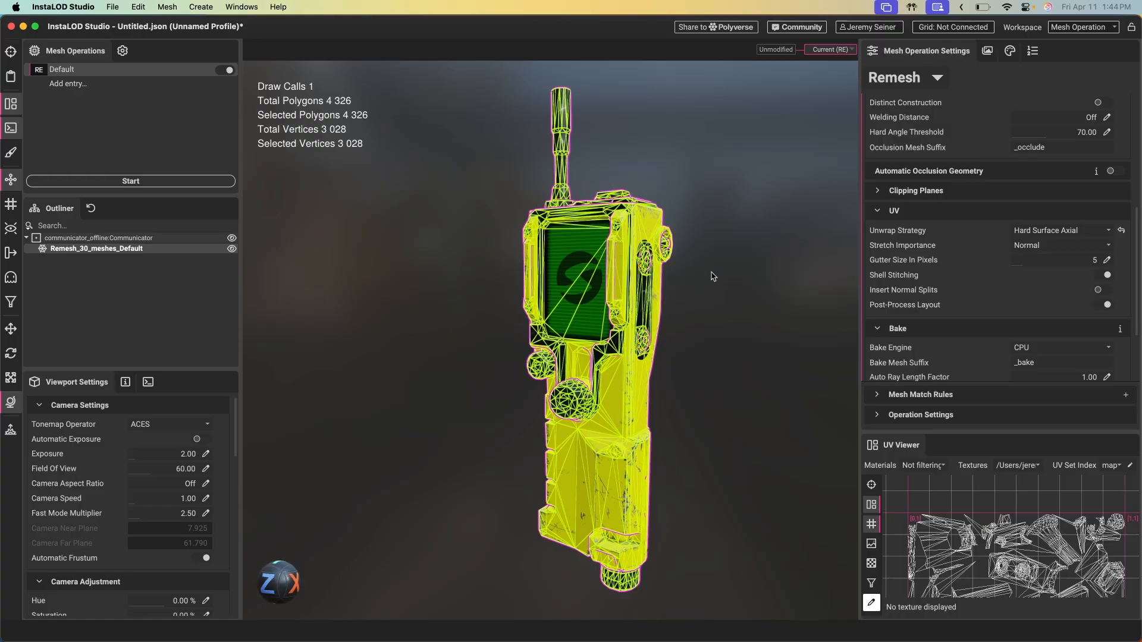
pyautogui.click(192, 181)
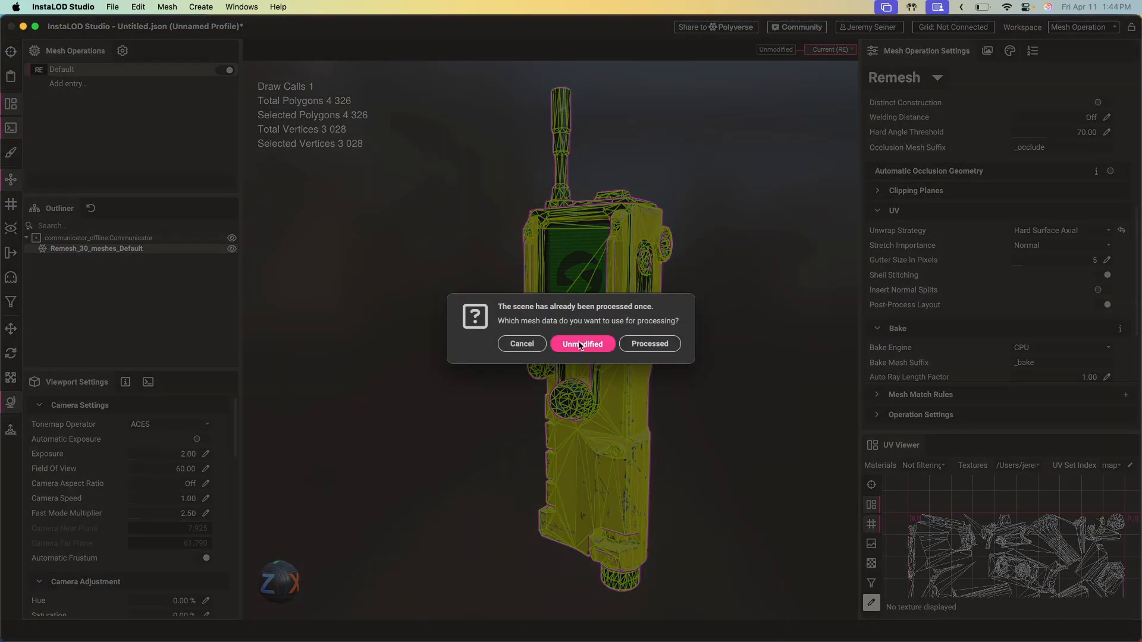
pyautogui.click(582, 340)
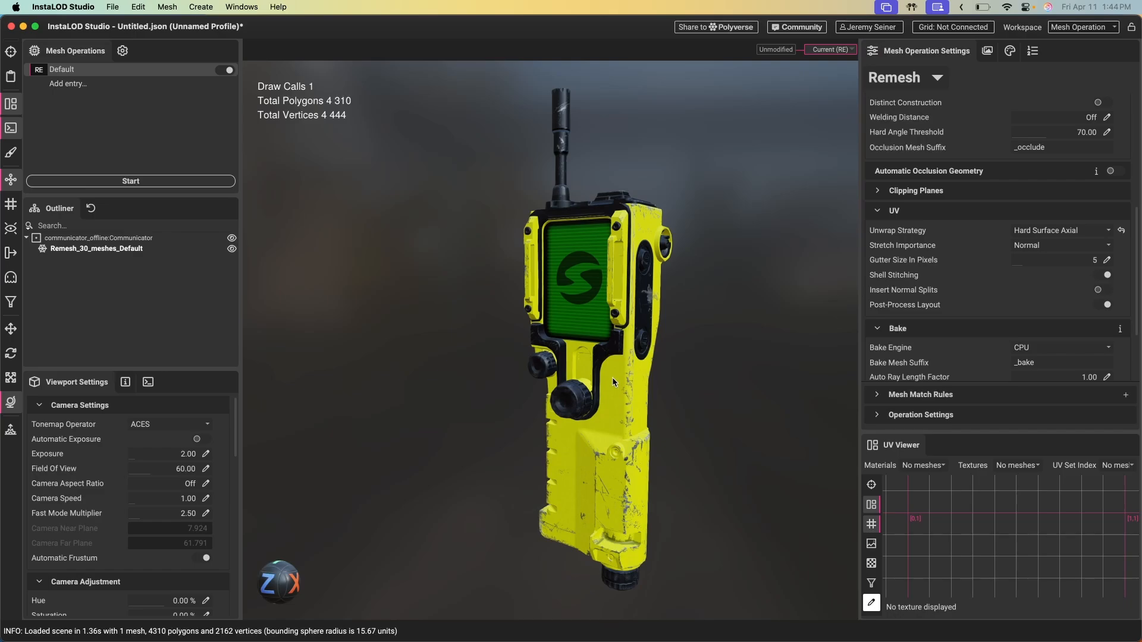
# - Select the new communicator mesh and examine its UV layout in the enlarged UV Viewer, with and without the baked texture
pyautogui.click(612, 377)
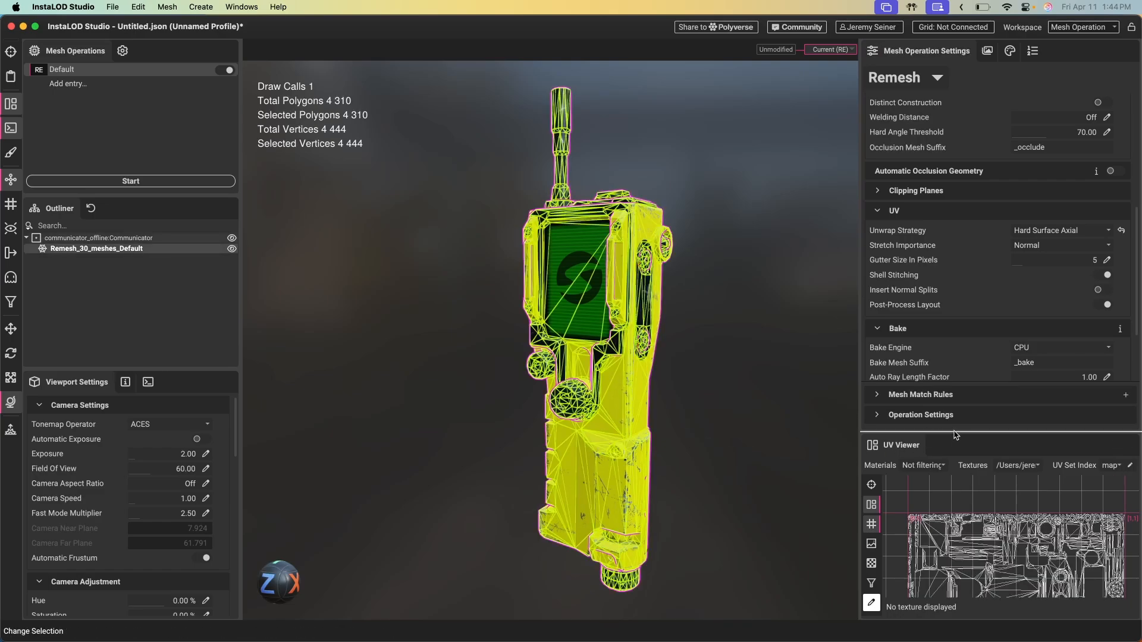
pyautogui.moveTo(956, 433); pyautogui.dragTo(957, 260)
pyautogui.scroll(3, 996, 423)
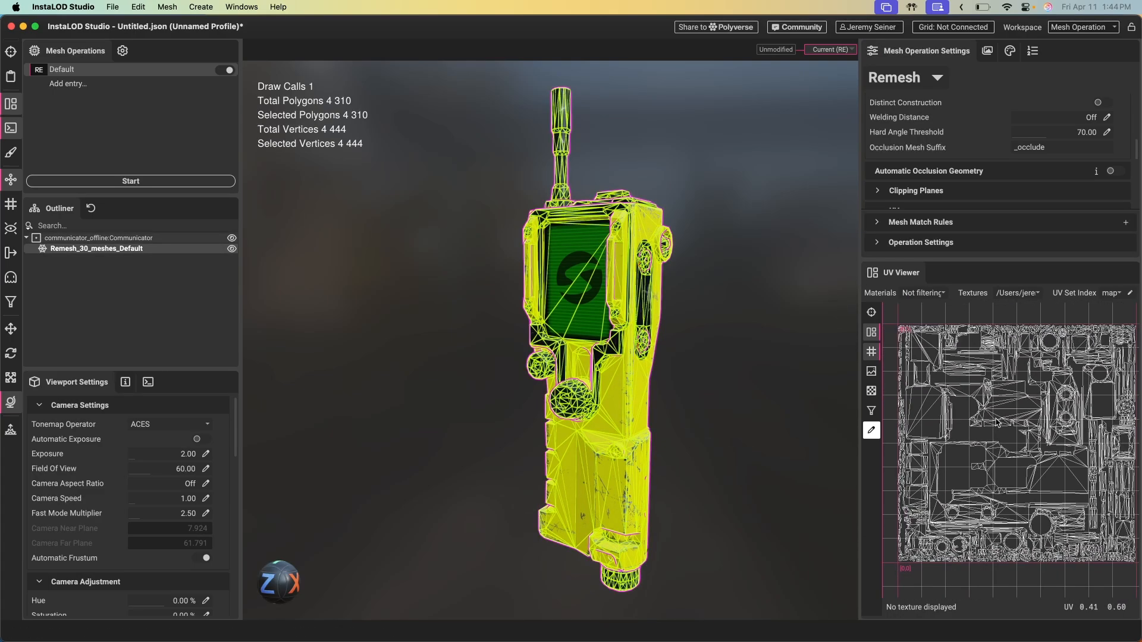
pyautogui.click(872, 372)
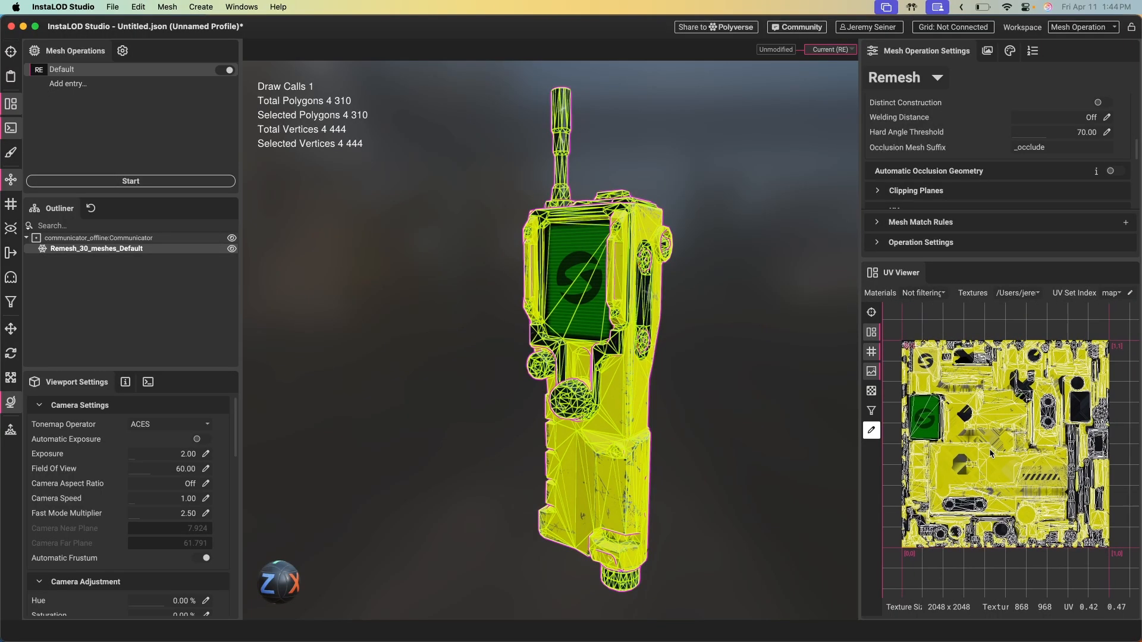
pyautogui.scroll(5, 944, 430)
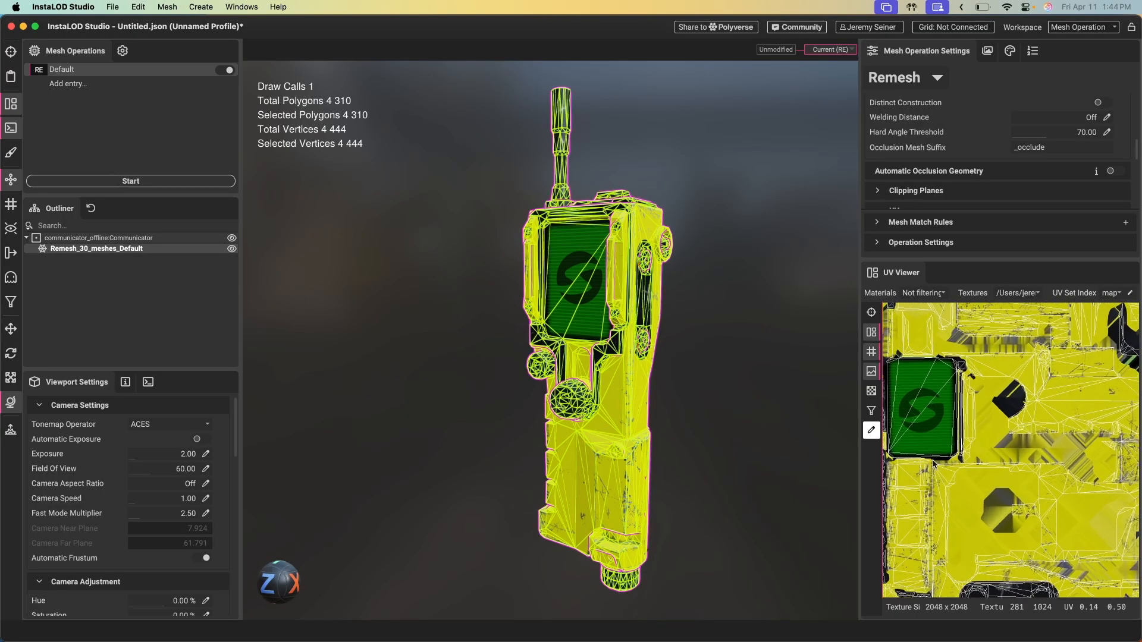
pyautogui.scroll(-4, 983, 457)
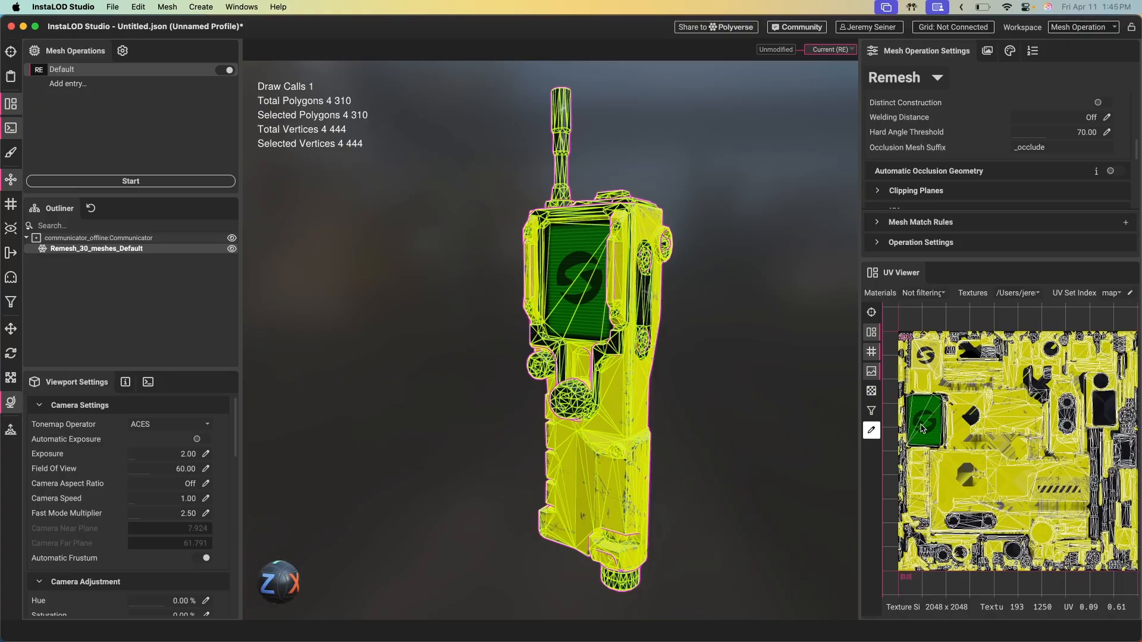
# - Enlarge the operation settings, reset the UV unwrap strategy to Auto, and clear the mesh selection
pyautogui.click(916, 209)
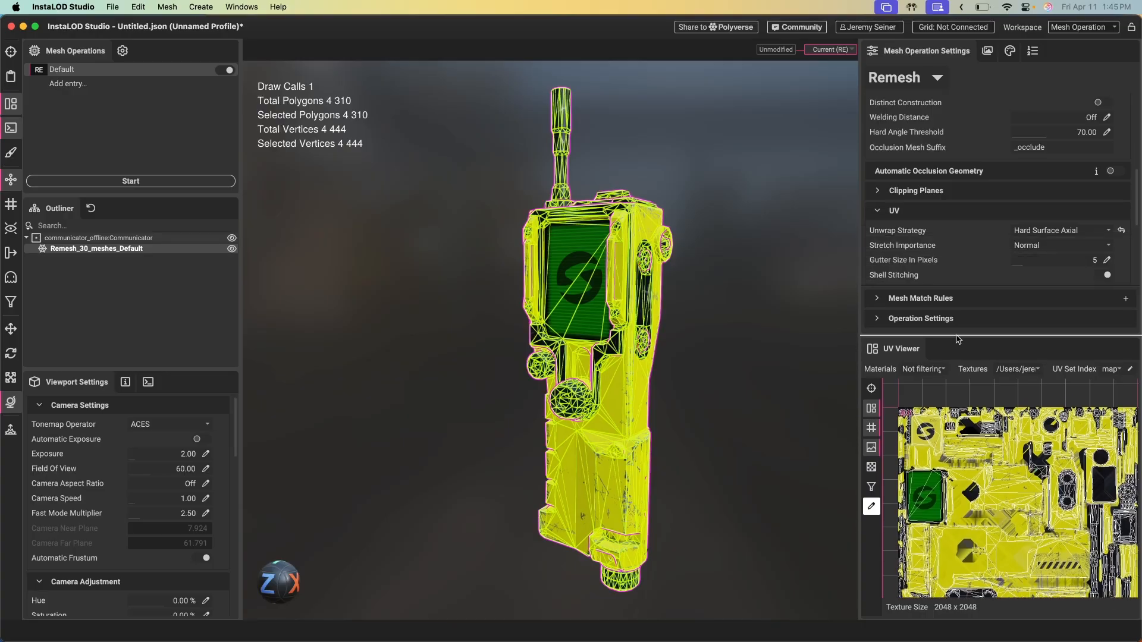
pyautogui.scroll(-3, 942, 221)
pyautogui.click(1121, 158)
pyautogui.scroll(5, 964, 250)
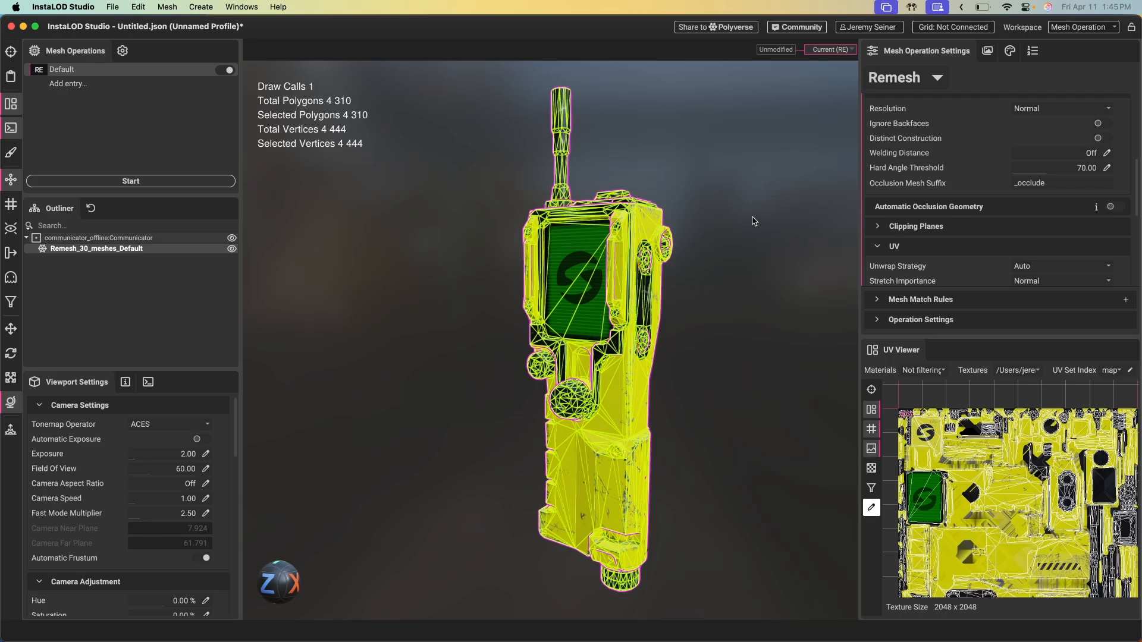
pyautogui.click(683, 294)
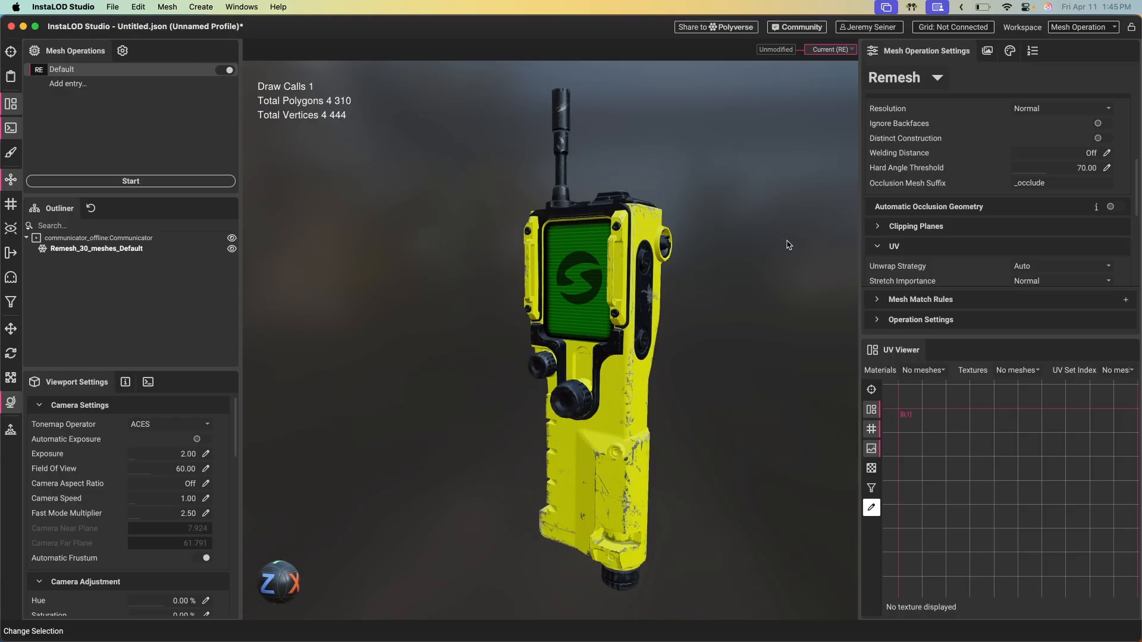
# - Rename the Default mesh operation entry to LOD0
pyautogui.scroll(2, 903, 172)
pyautogui.scroll(1, 903, 172)
pyautogui.doubleClick(68, 69)
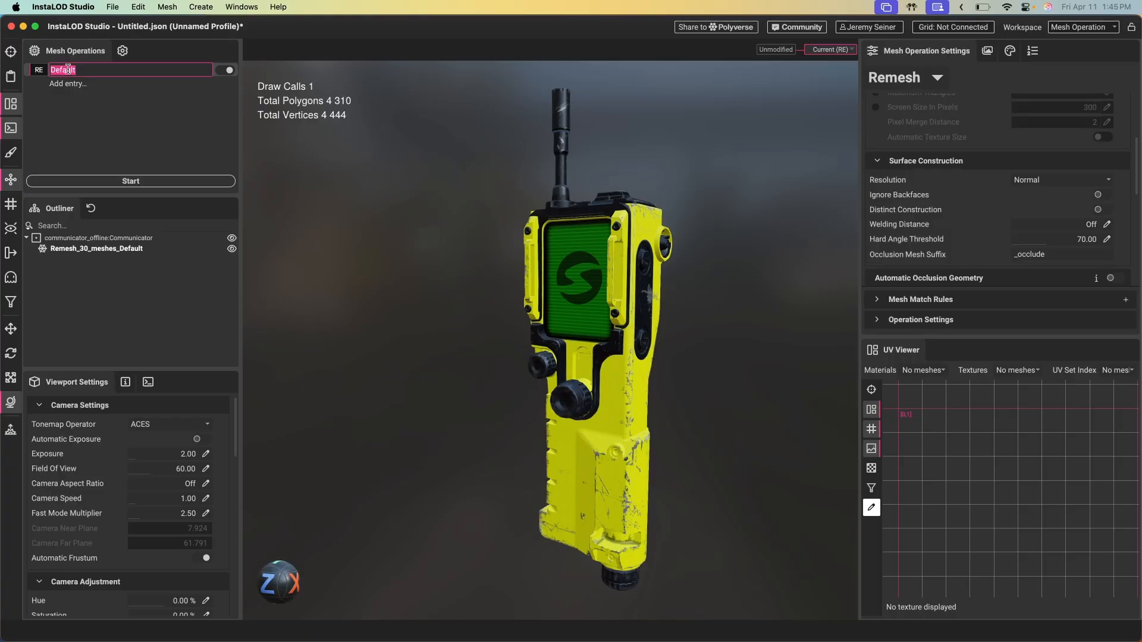
pyautogui.write('LOD0')
pyautogui.press('Return')
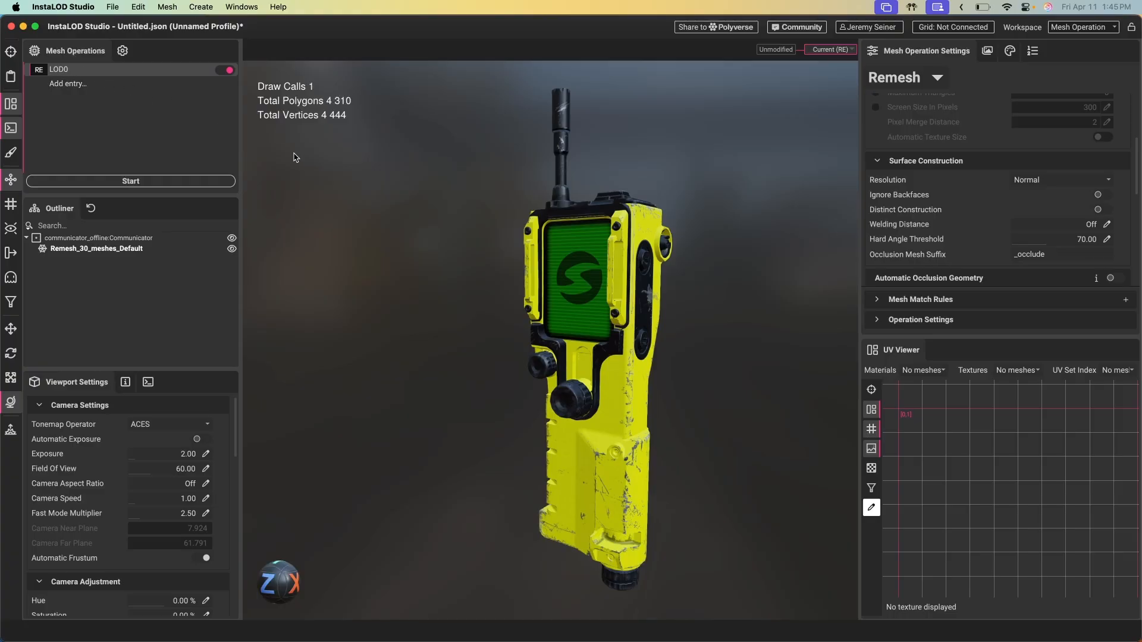
# - Change the LOD0 operation to Optimize and set its Percent Triangles to 100
pyautogui.scroll(4, 951, 154)
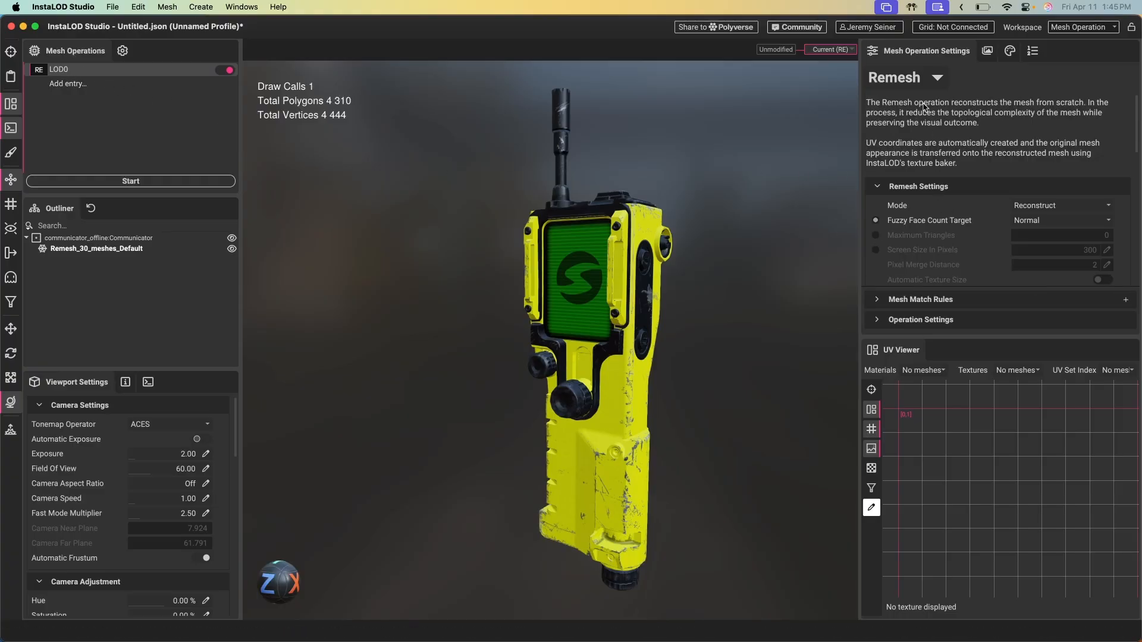
pyautogui.click(921, 81)
pyautogui.click(955, 99)
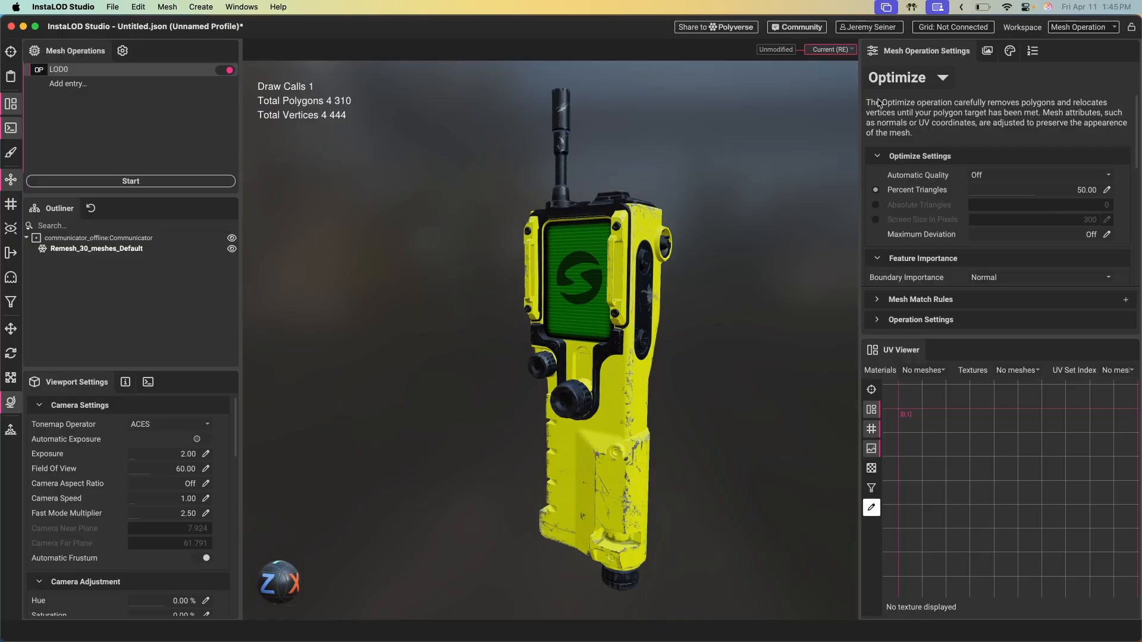
pyautogui.moveTo(1034, 193); pyautogui.dragTo(1128, 195)
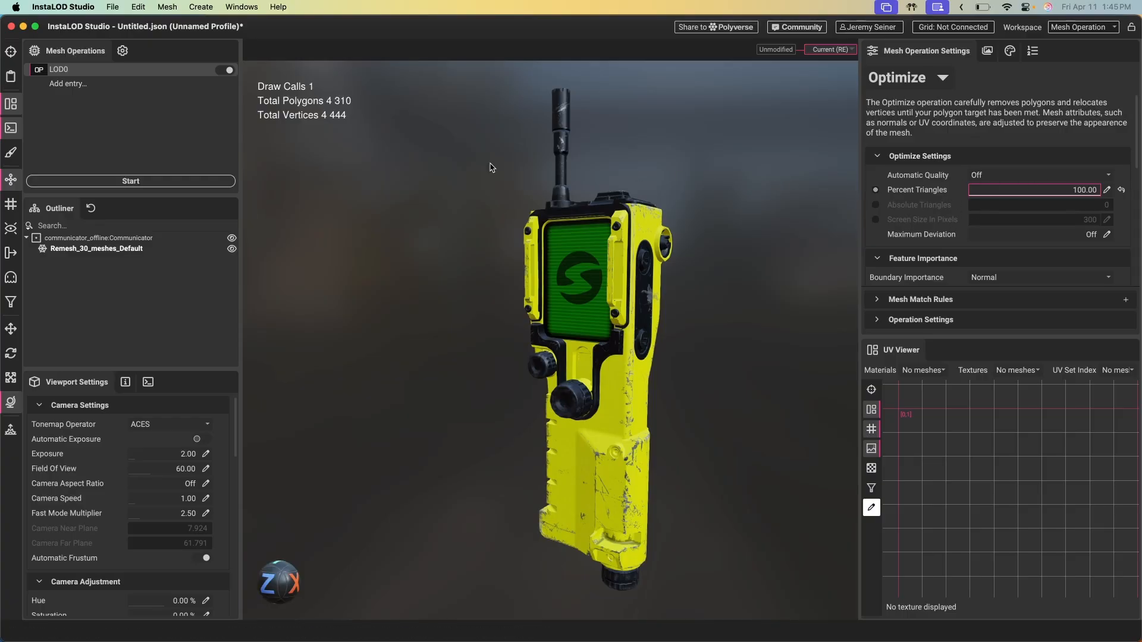
# - Add a LOD1 operation entry that runs Remesh with a High Fuzzy Face Count Target
pyautogui.click(61, 85)
pyautogui.write('LOD1')
pyautogui.press('Return')
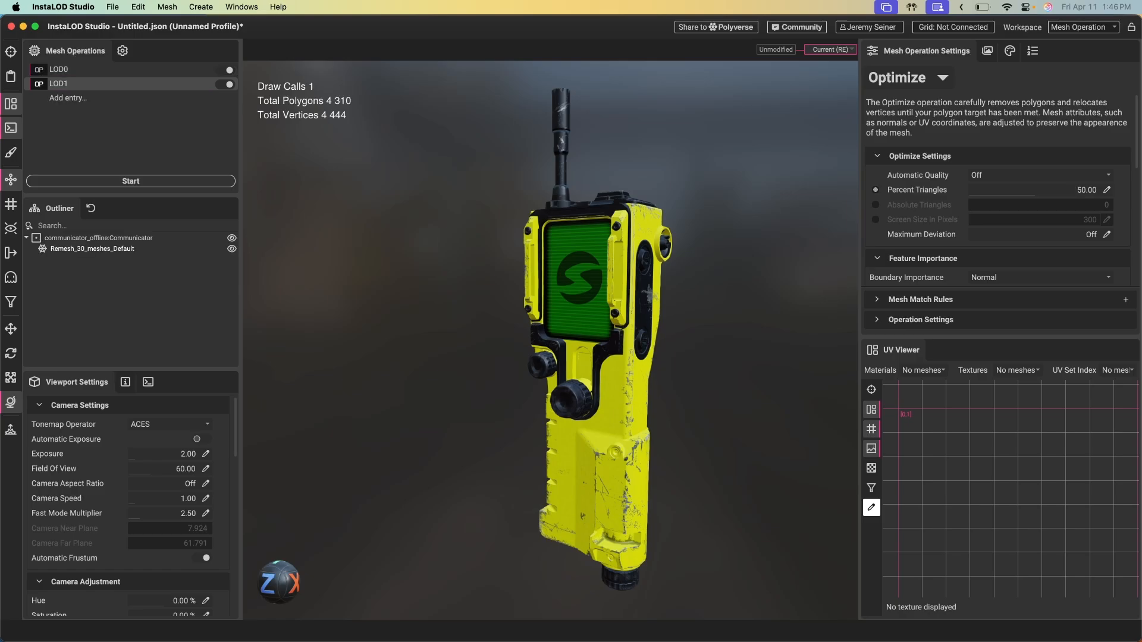
pyautogui.click(920, 83)
pyautogui.click(930, 118)
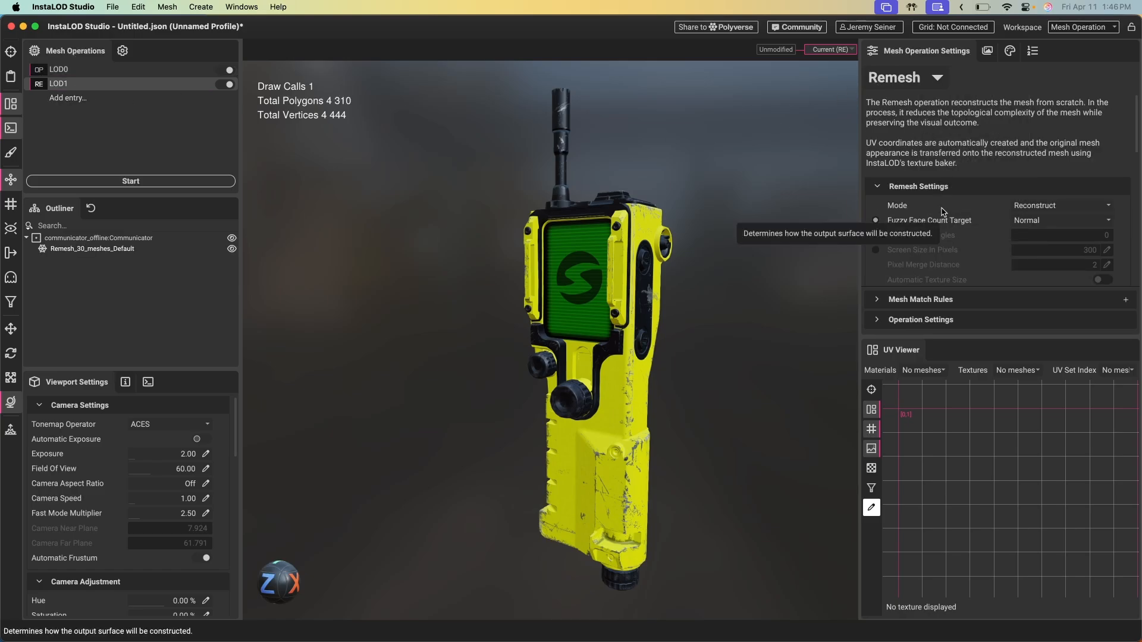
pyautogui.click(1030, 222)
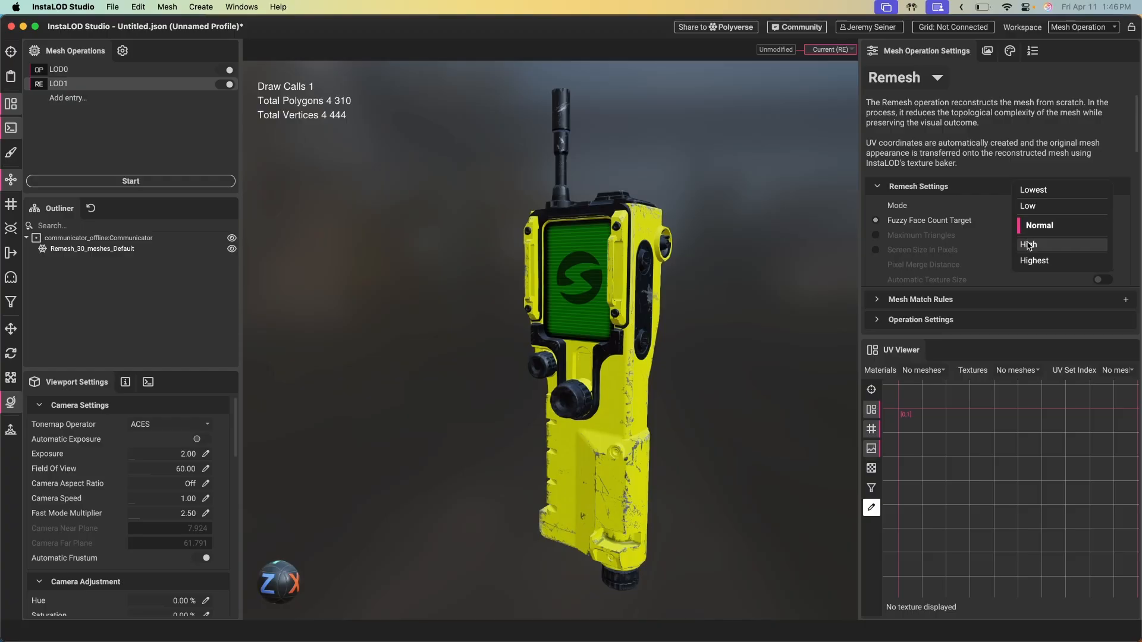
pyautogui.click(1029, 244)
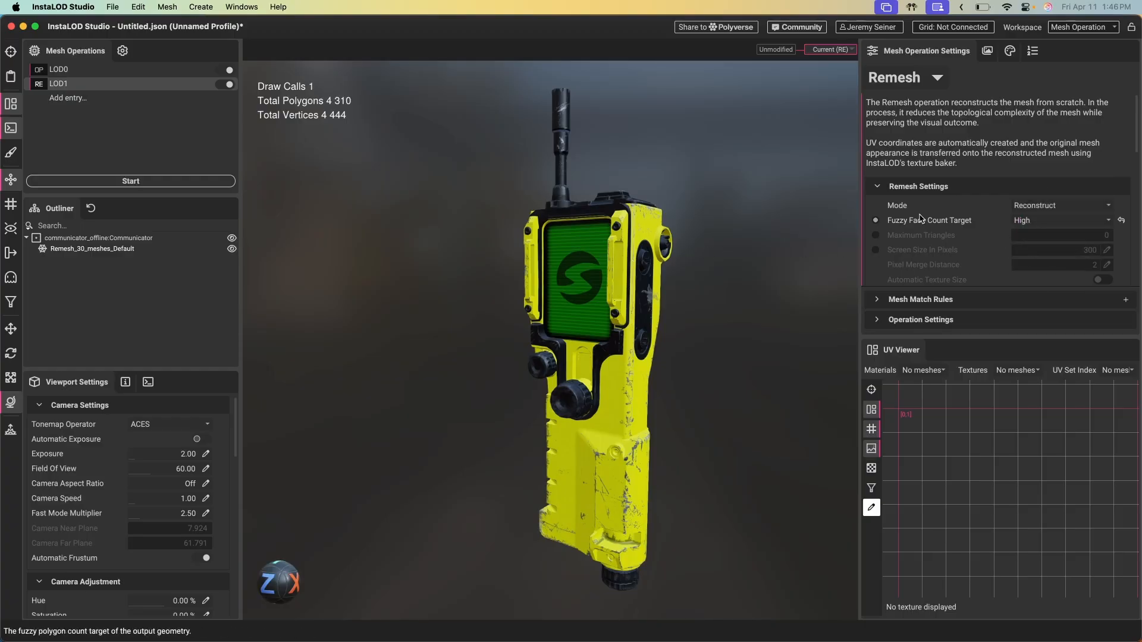
pyautogui.scroll(-3, 923, 218)
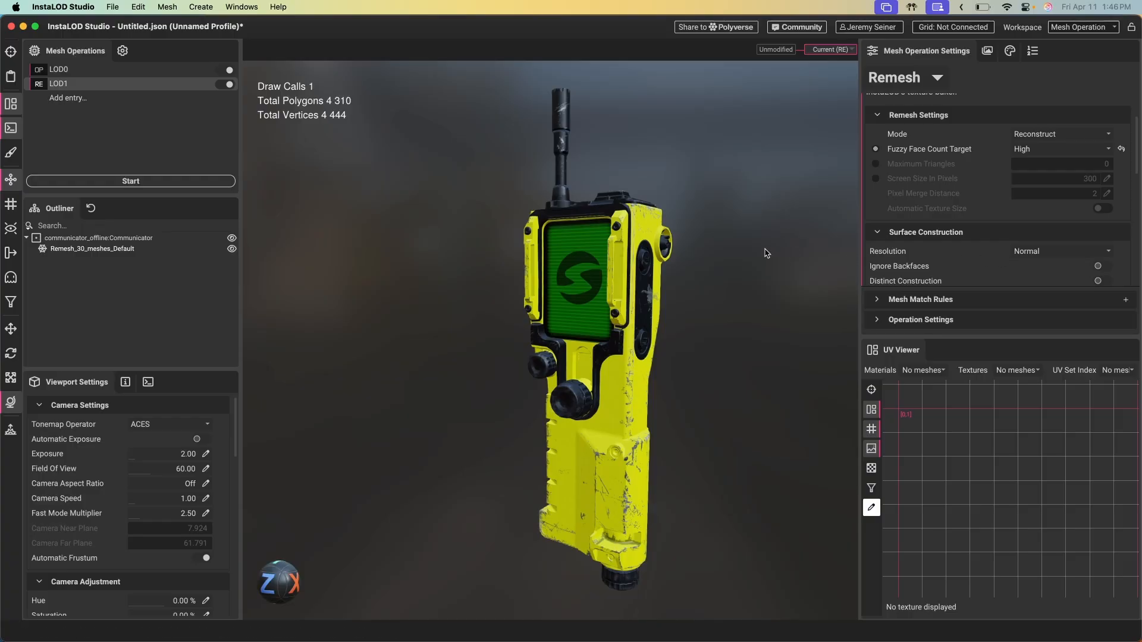
# - Add a LOD2 operation entry that runs Remesh
pyautogui.click(69, 98)
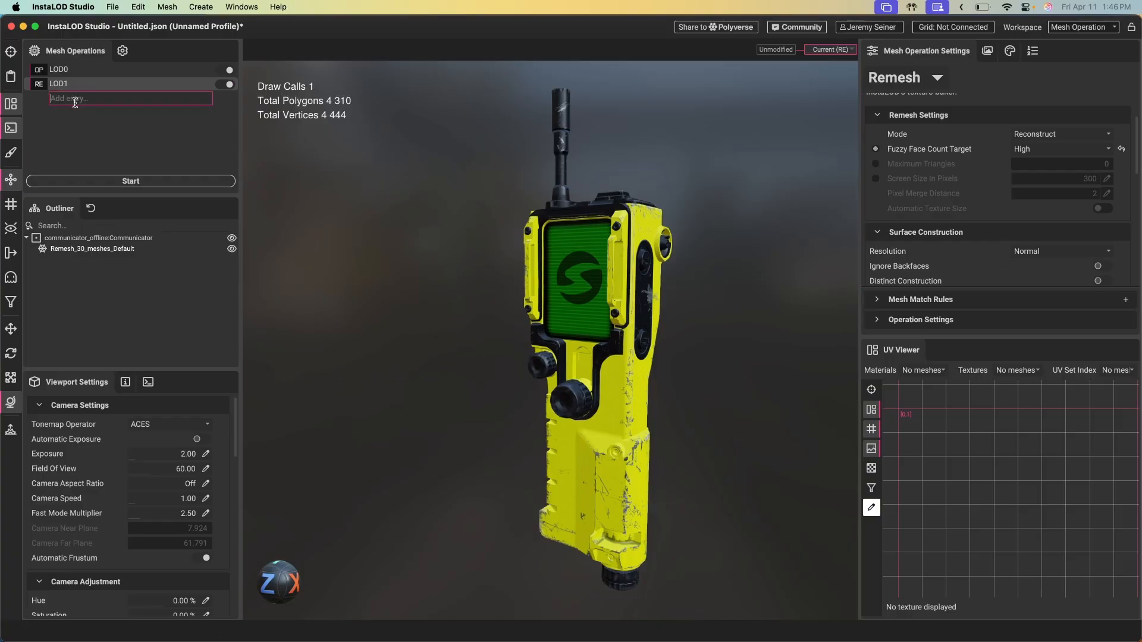
pyautogui.write('LOD2')
pyautogui.press('Return')
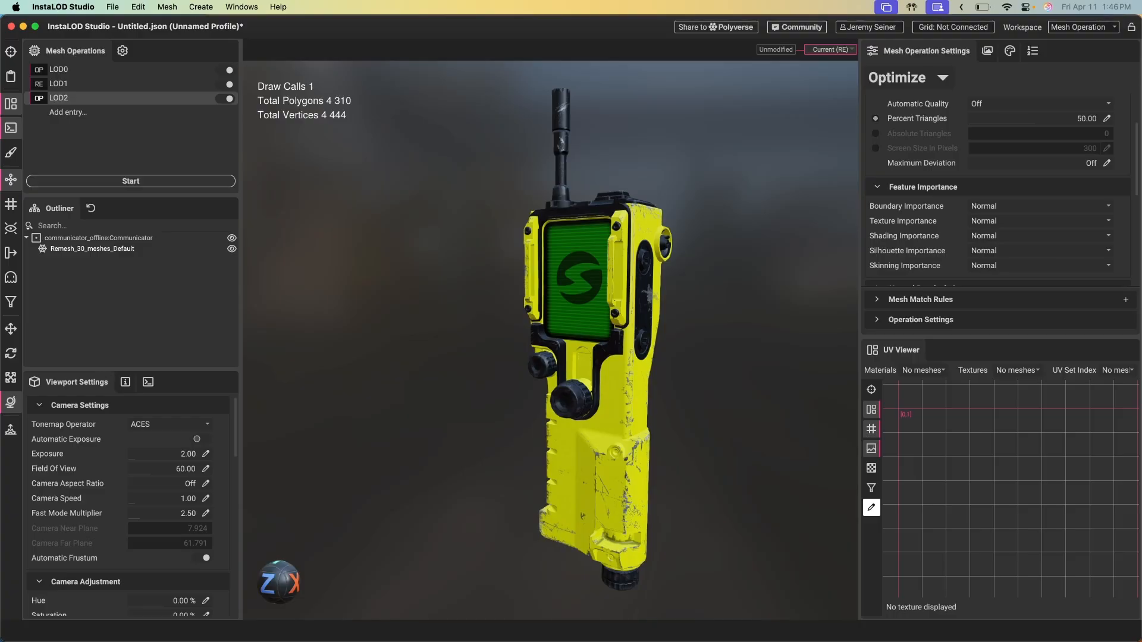
pyautogui.click(938, 76)
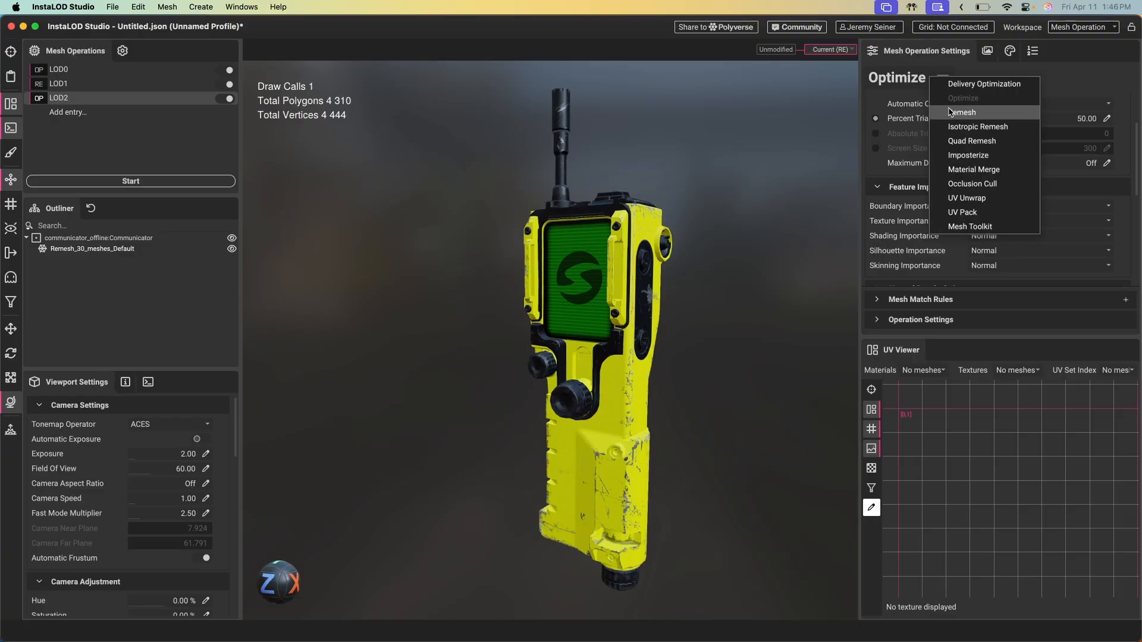
pyautogui.click(927, 112)
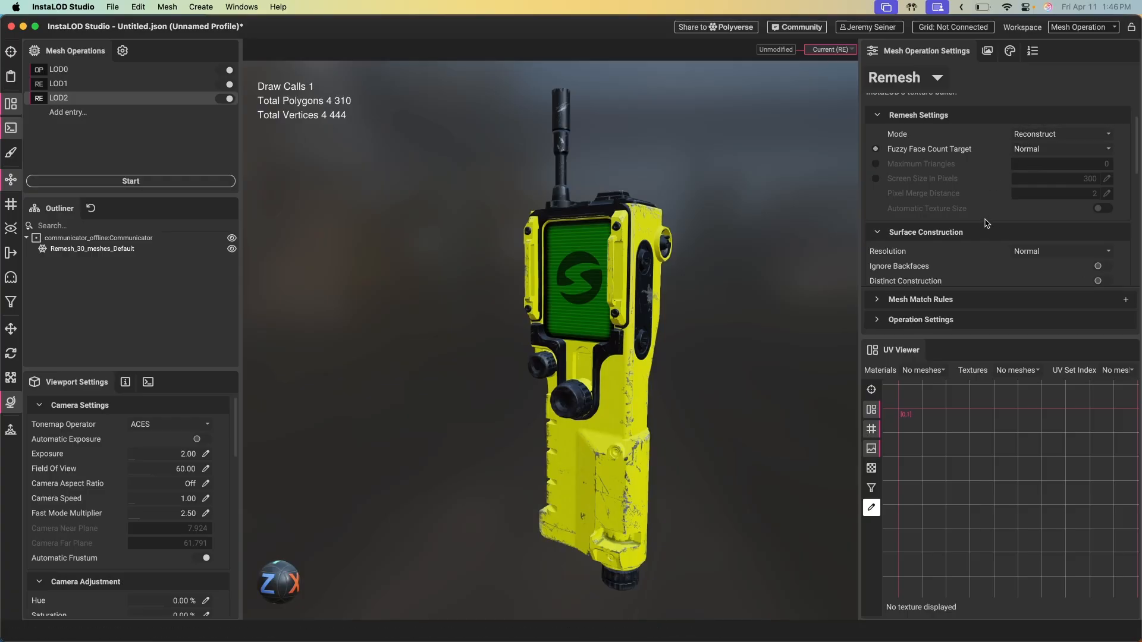
# - Add a LOD3 operation entry that runs Remesh with a Low Fuzzy Face Count Target
pyautogui.click(67, 113)
pyautogui.write('LOD')
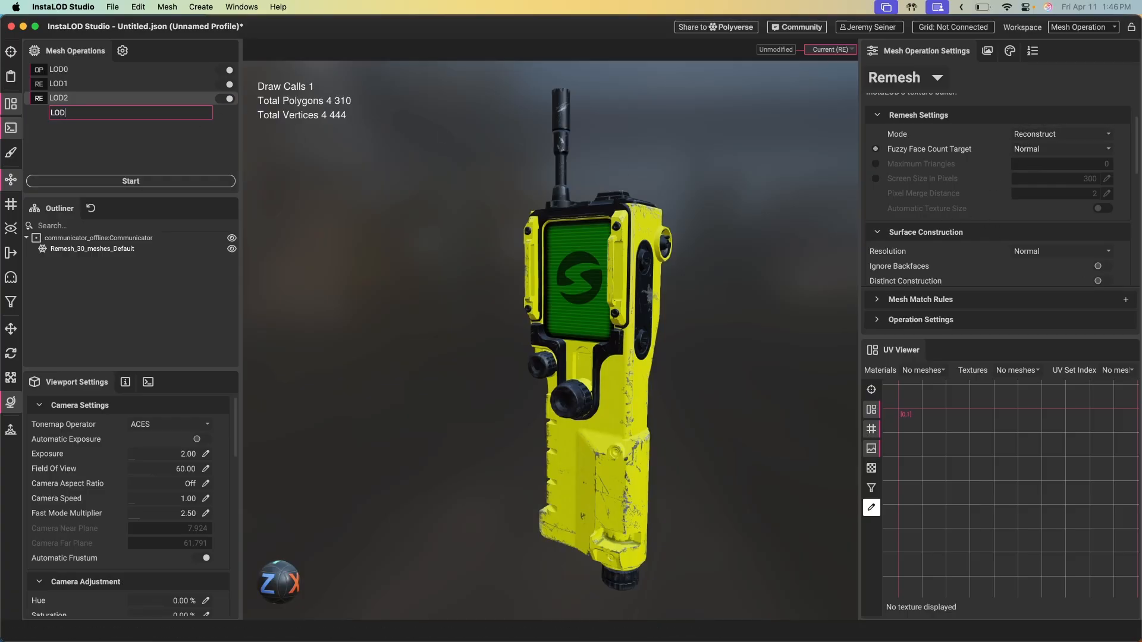
pyautogui.write('3')
pyautogui.press('Return')
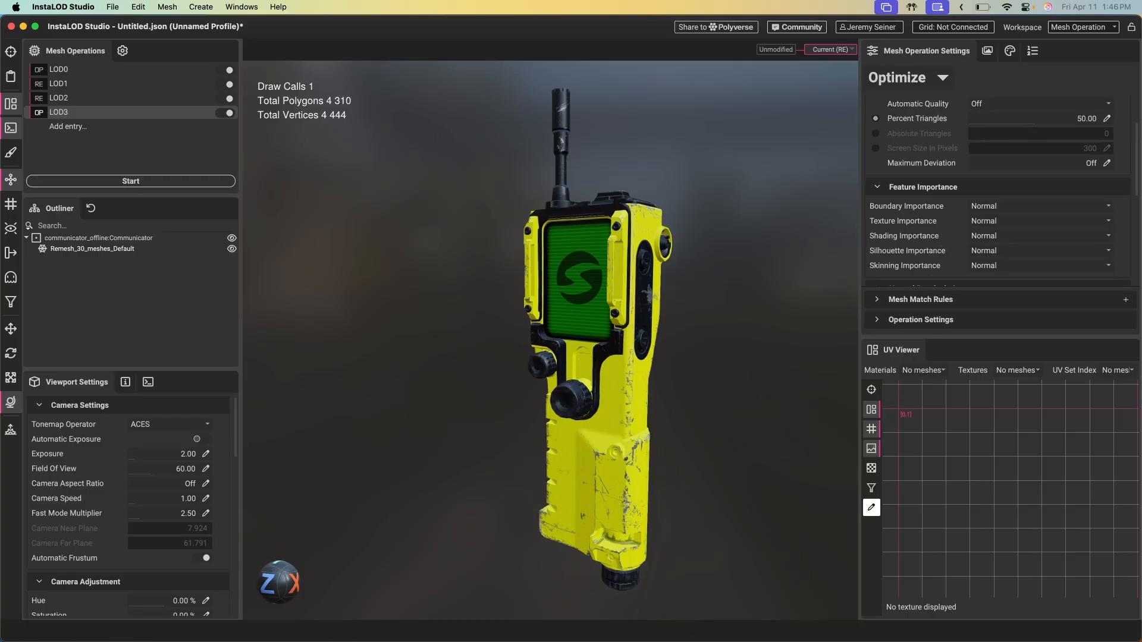
pyautogui.click(942, 77)
pyautogui.click(951, 113)
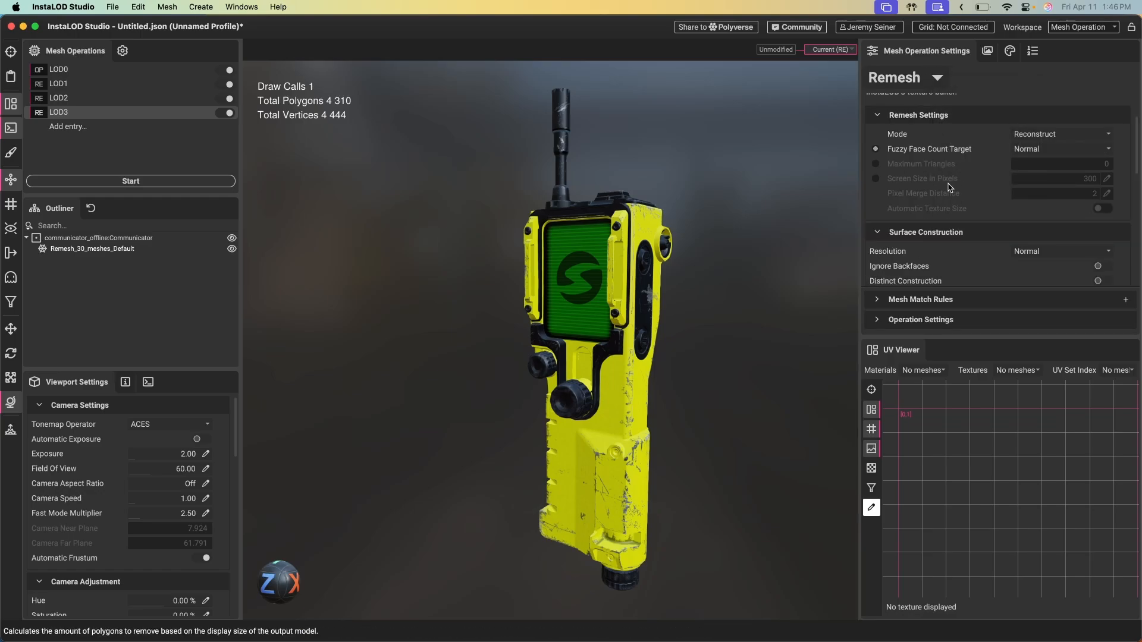
pyautogui.click(1030, 150)
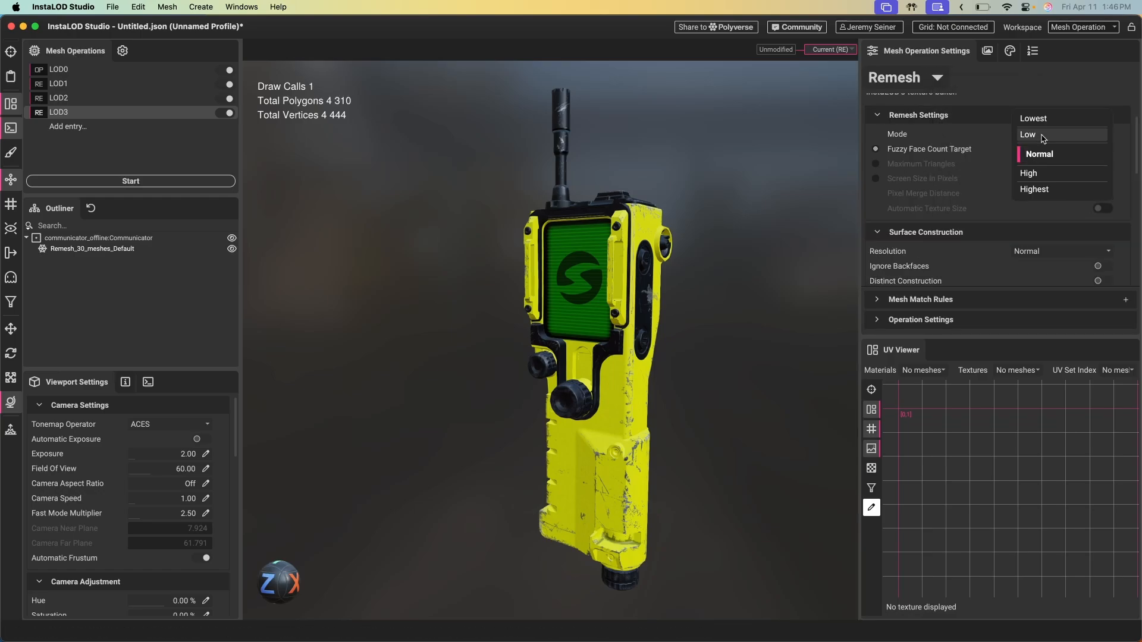
pyautogui.click(1035, 134)
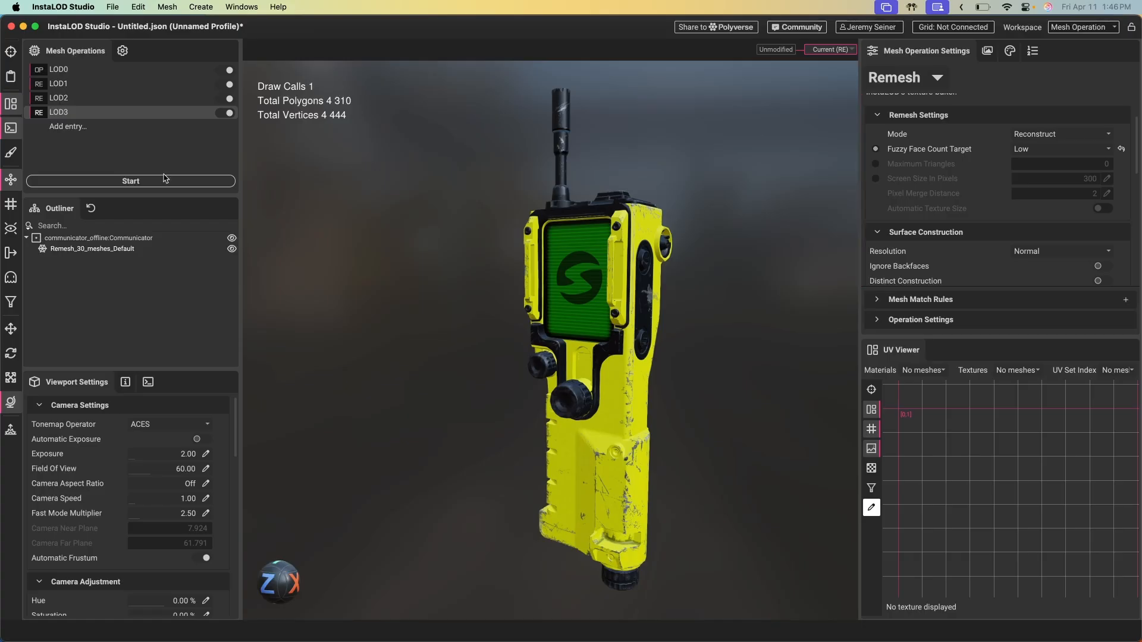
# - Check the Remesh face count targets of the LOD1, LOD2 and LOD3 entries
pyautogui.click(65, 100)
pyautogui.click(65, 86)
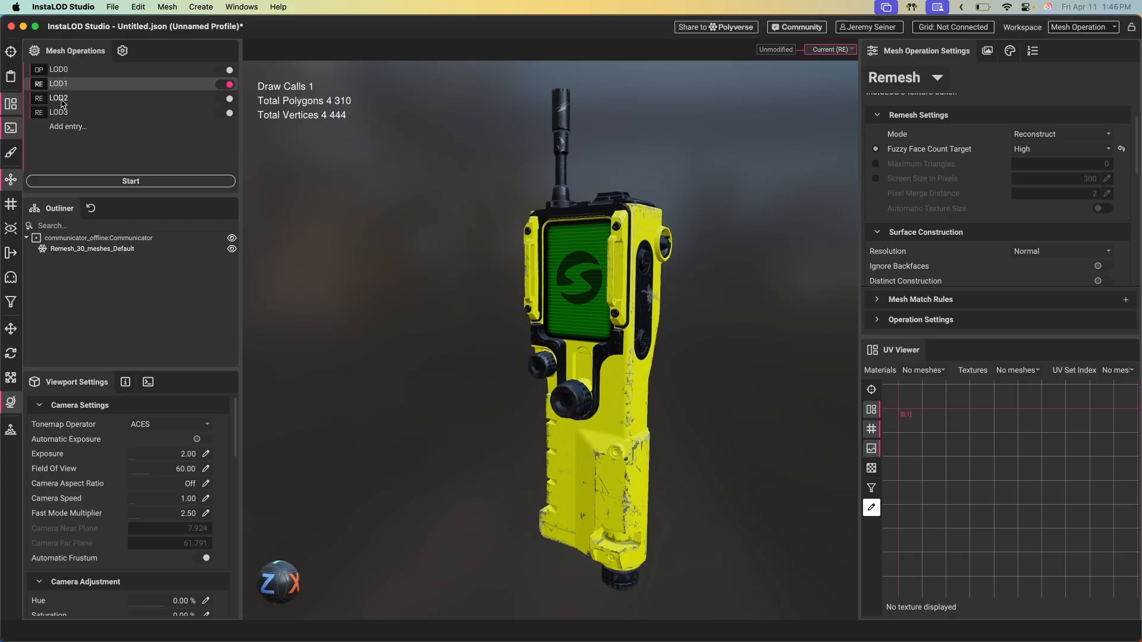
pyautogui.click(65, 100)
pyautogui.click(65, 113)
pyautogui.click(64, 99)
pyautogui.click(64, 85)
# - Process the whole LOD operation chain using the unmodified mesh data
pyautogui.scroll(-2, 616, 252)
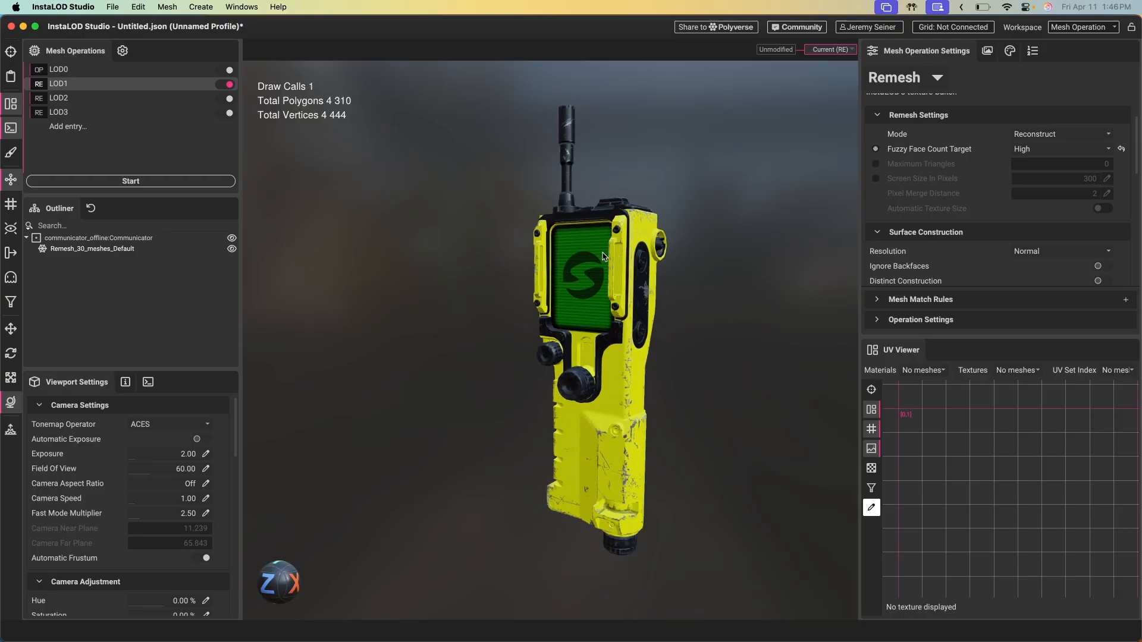
pyautogui.moveTo(506, 233); pyautogui.dragTo(486, 255, button='middle')
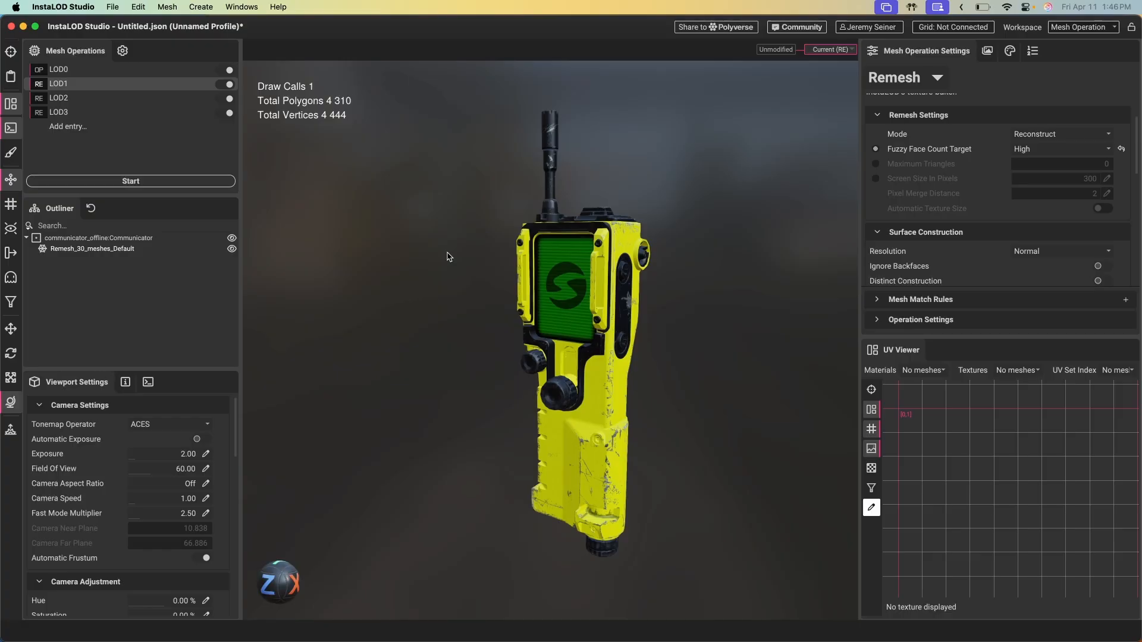
pyautogui.click(151, 186)
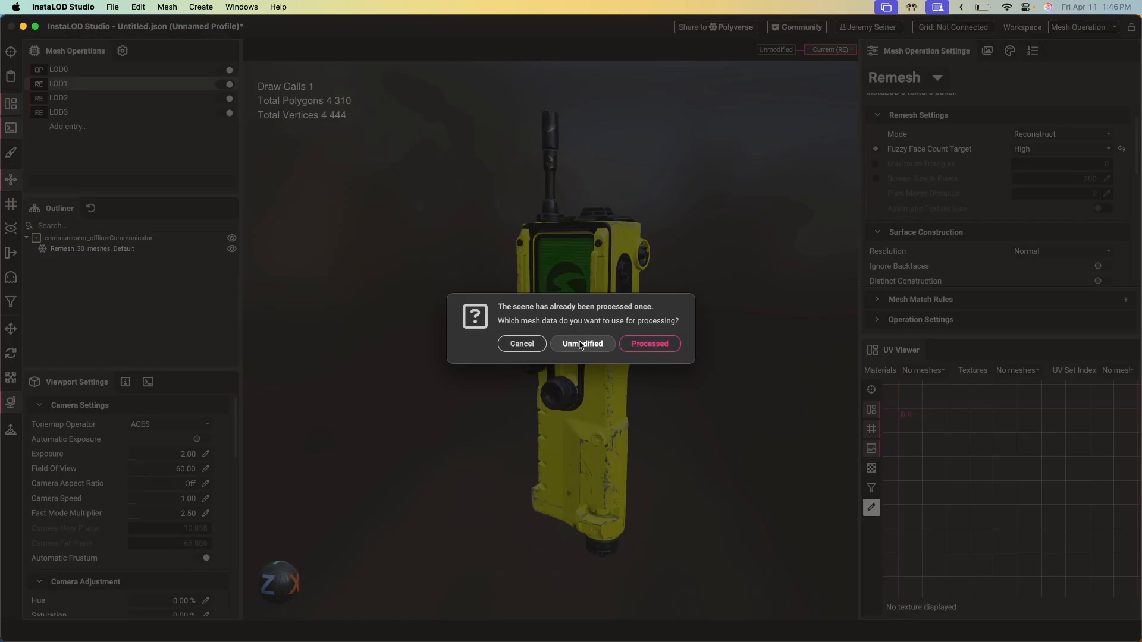
pyautogui.click(581, 345)
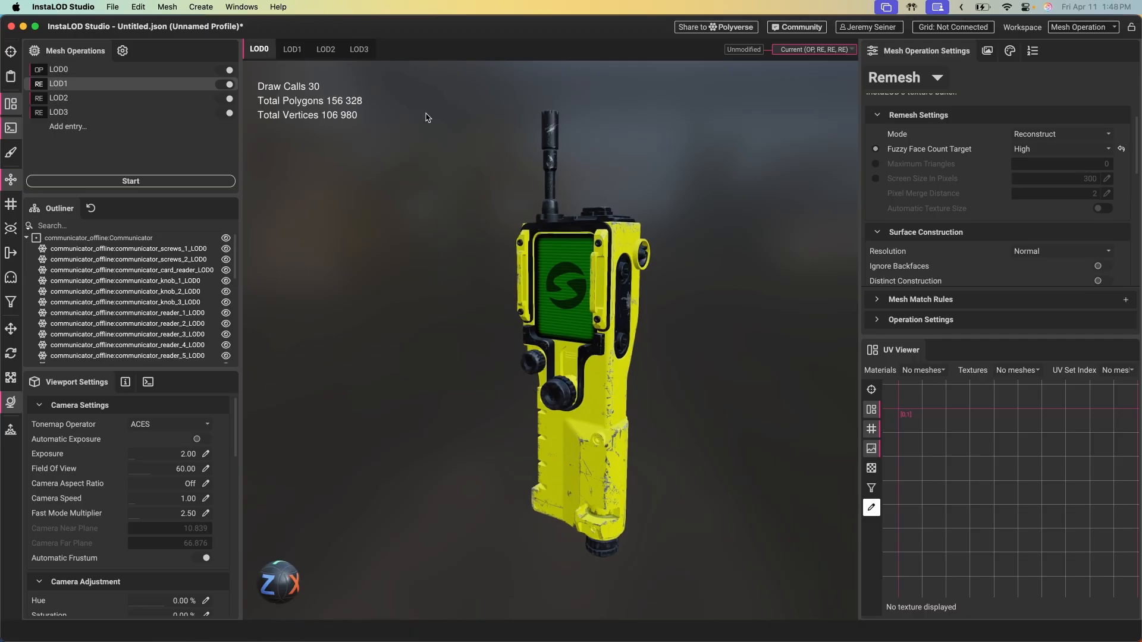
# - Compare the polygon counts and appearance of the generated LOD0, LOD1, LOD2 and LOD3 results
pyautogui.click(292, 50)
pyautogui.click(322, 52)
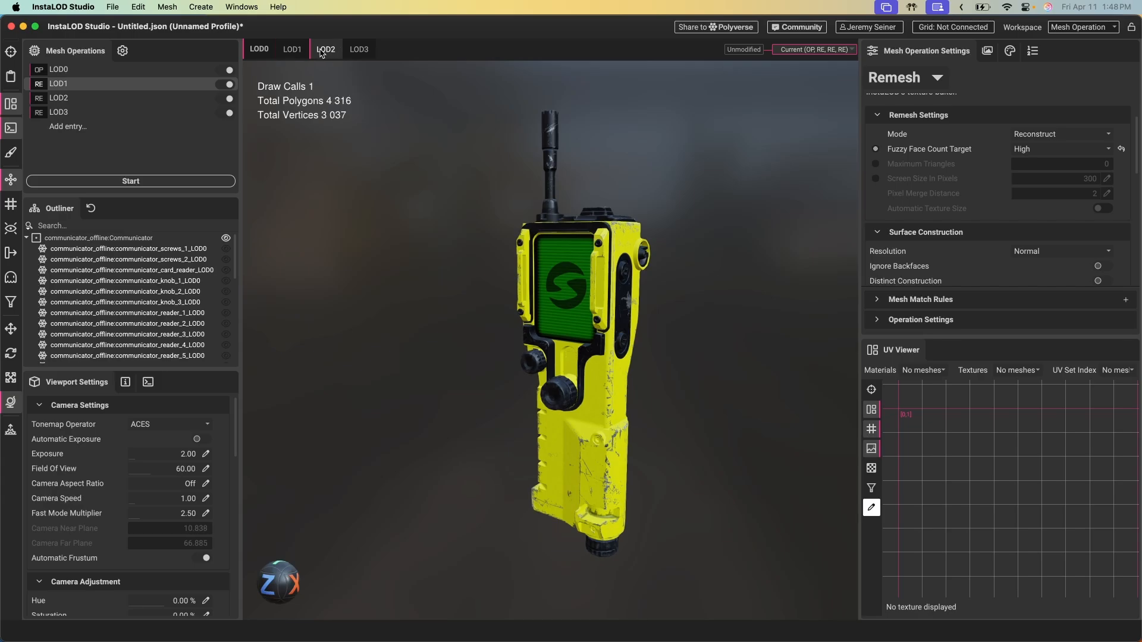
pyautogui.click(358, 49)
pyautogui.click(259, 49)
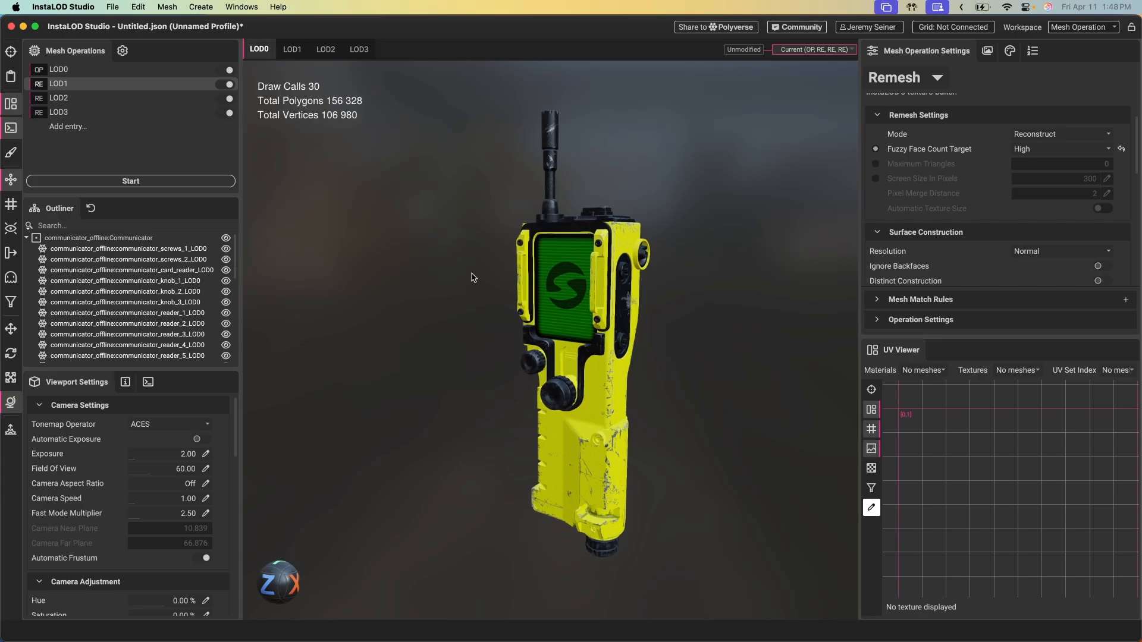
pyautogui.click(292, 49)
pyautogui.click(325, 49)
pyautogui.click(358, 50)
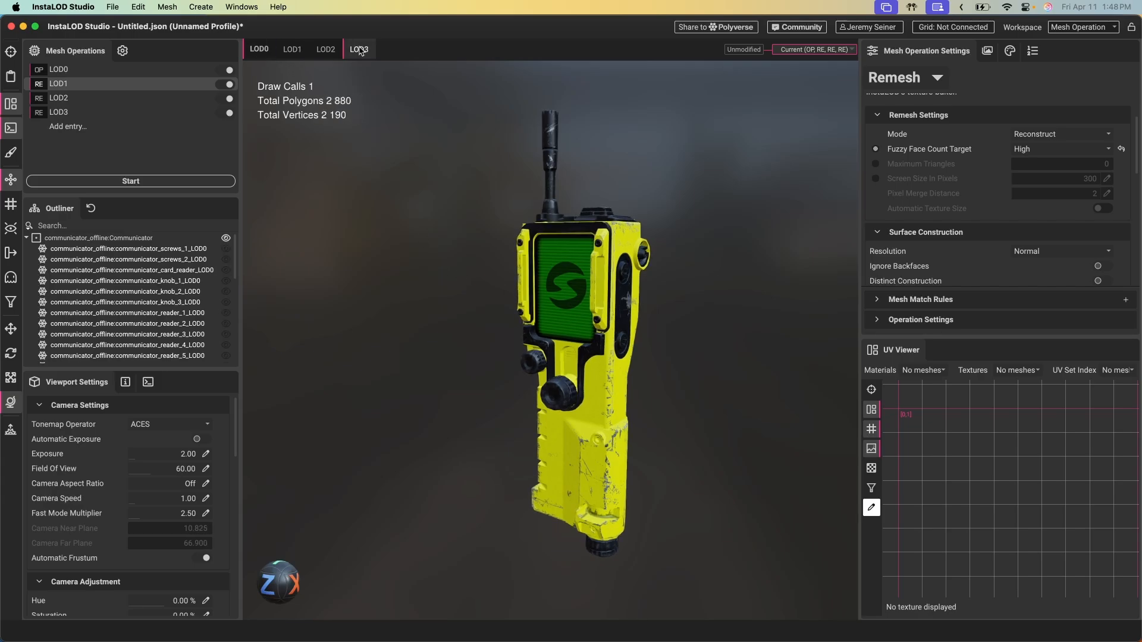
pyautogui.click(259, 49)
pyautogui.click(292, 50)
pyautogui.click(325, 49)
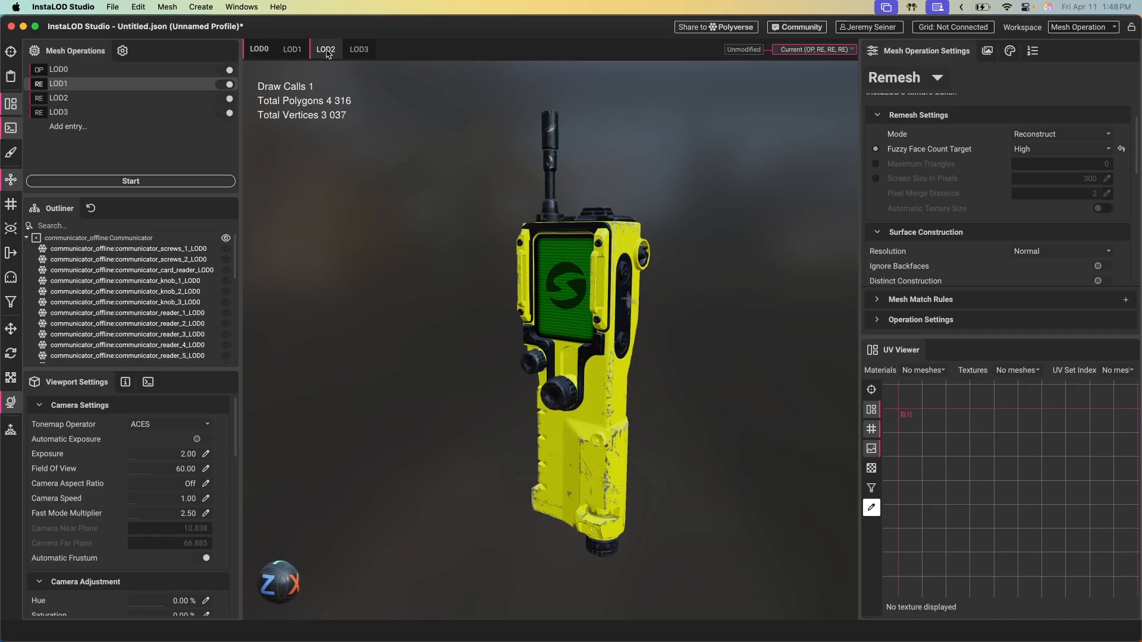
pyautogui.click(357, 50)
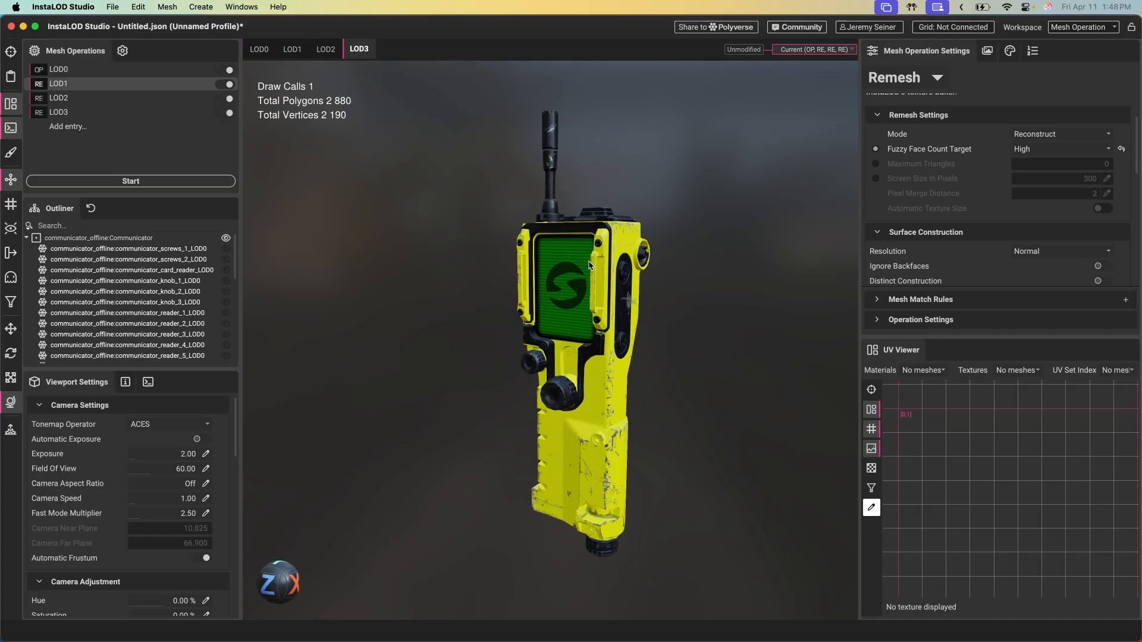
# - Examine the LOD3 communicator's screen and knobs up close and from far away
pyautogui.moveTo(589, 265); pyautogui.dragTo(585, 299)
pyautogui.moveTo(591, 261); pyautogui.dragTo(584, 297, button='middle')
pyautogui.moveTo(584, 296); pyautogui.dragTo(588, 270)
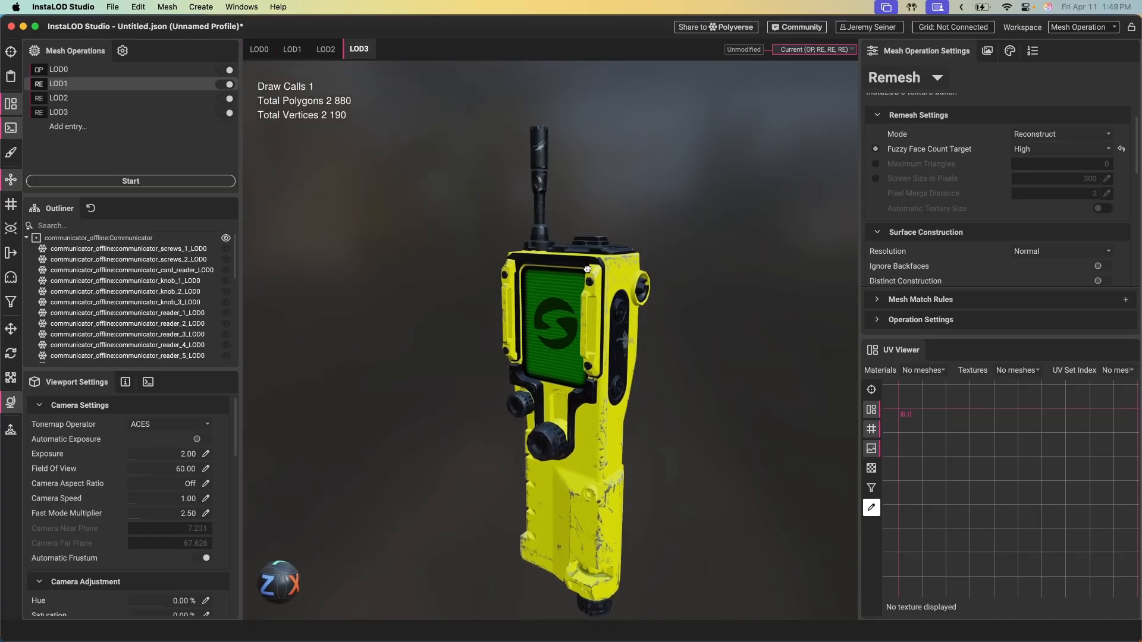
pyautogui.moveTo(588, 269); pyautogui.dragTo(586, 222, button='middle')
pyautogui.scroll(4, 575, 356)
pyautogui.moveTo(576, 364); pyautogui.dragTo(565, 379)
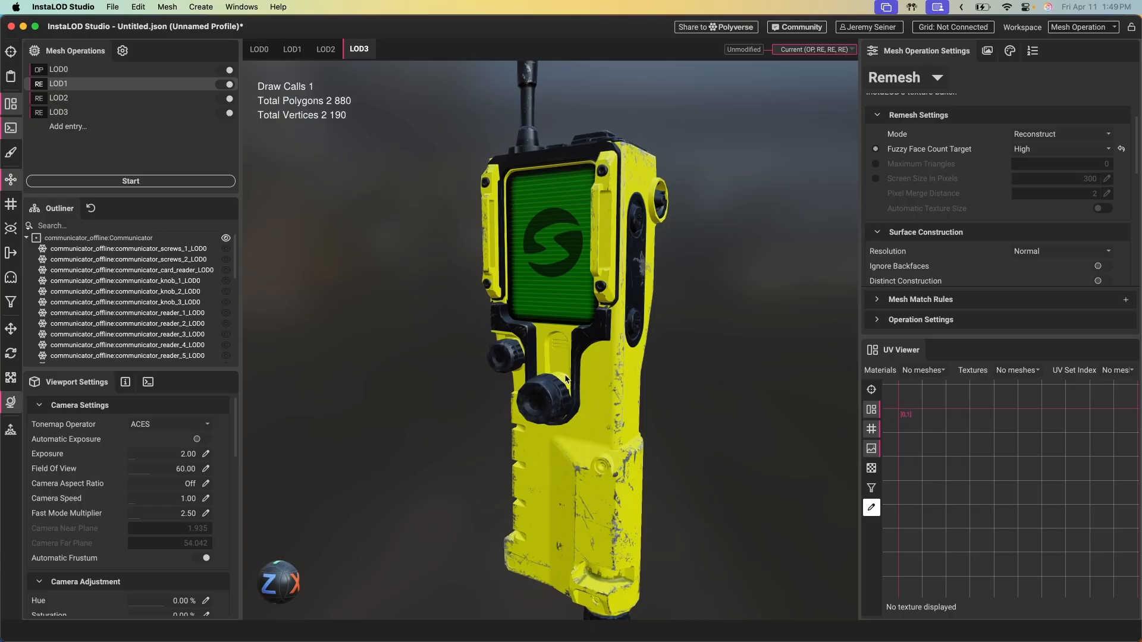
pyautogui.scroll(-6, 565, 370)
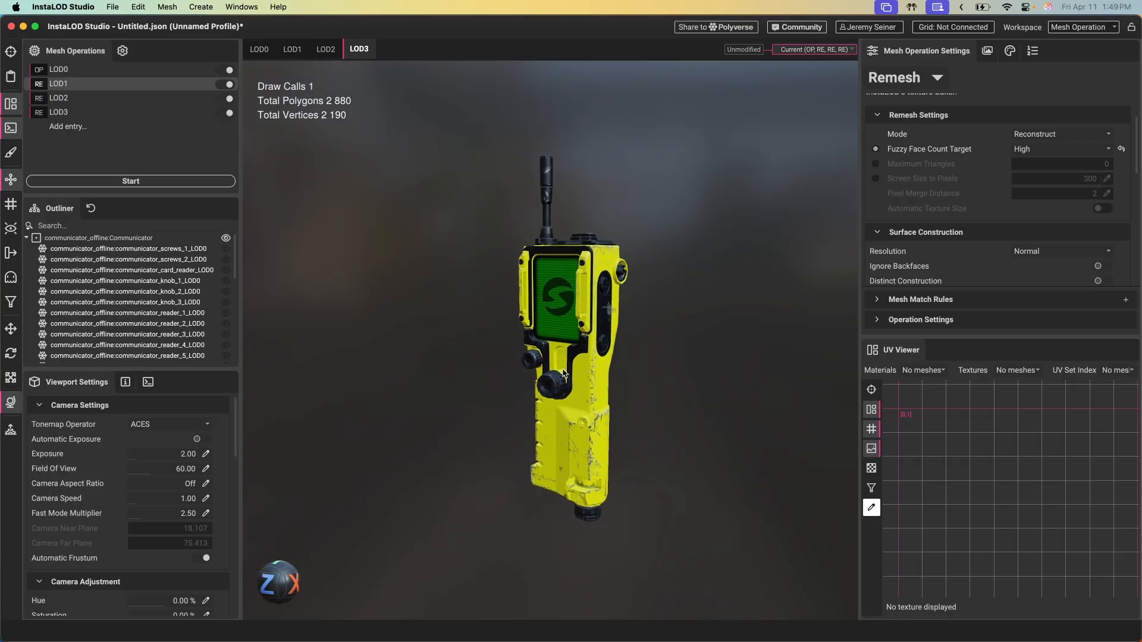
pyautogui.moveTo(567, 366); pyautogui.dragTo(541, 365)
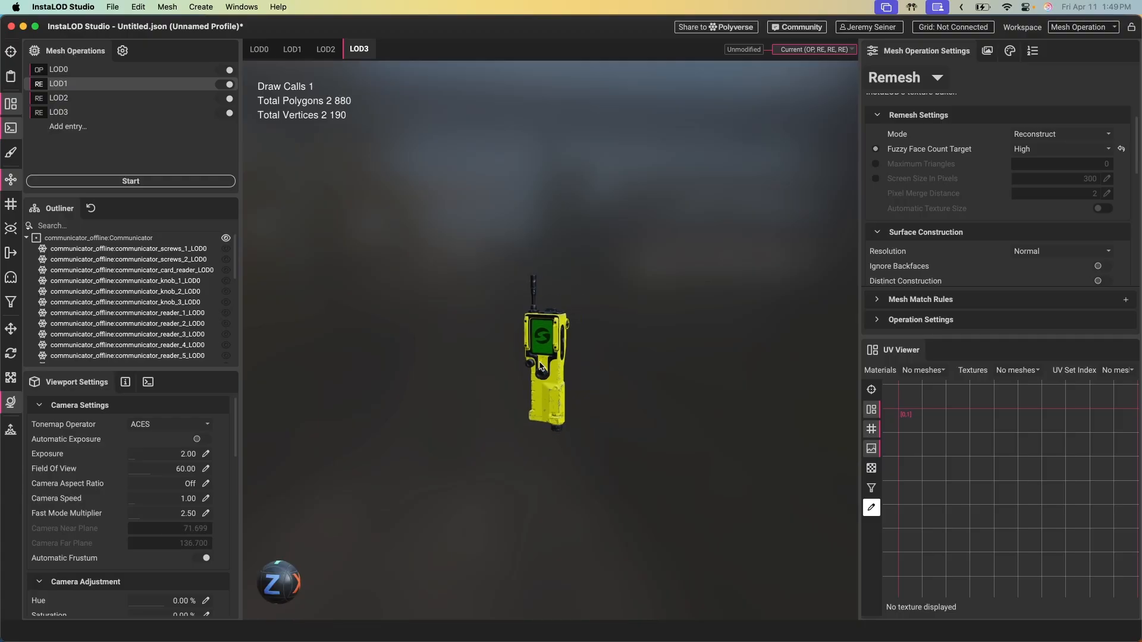
pyautogui.scroll(8, 540, 365)
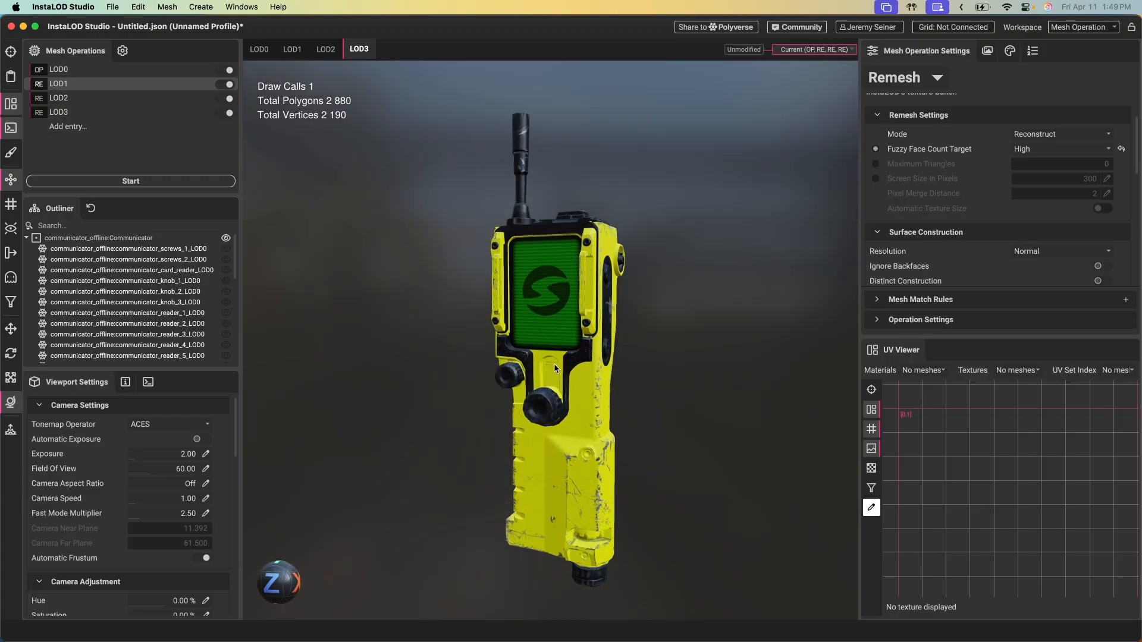
# - Select the LOD3 mesh to examine its wireframe, then deselect it and inspect the side and top details
pyautogui.click(578, 301)
pyautogui.scroll(6, 523, 339)
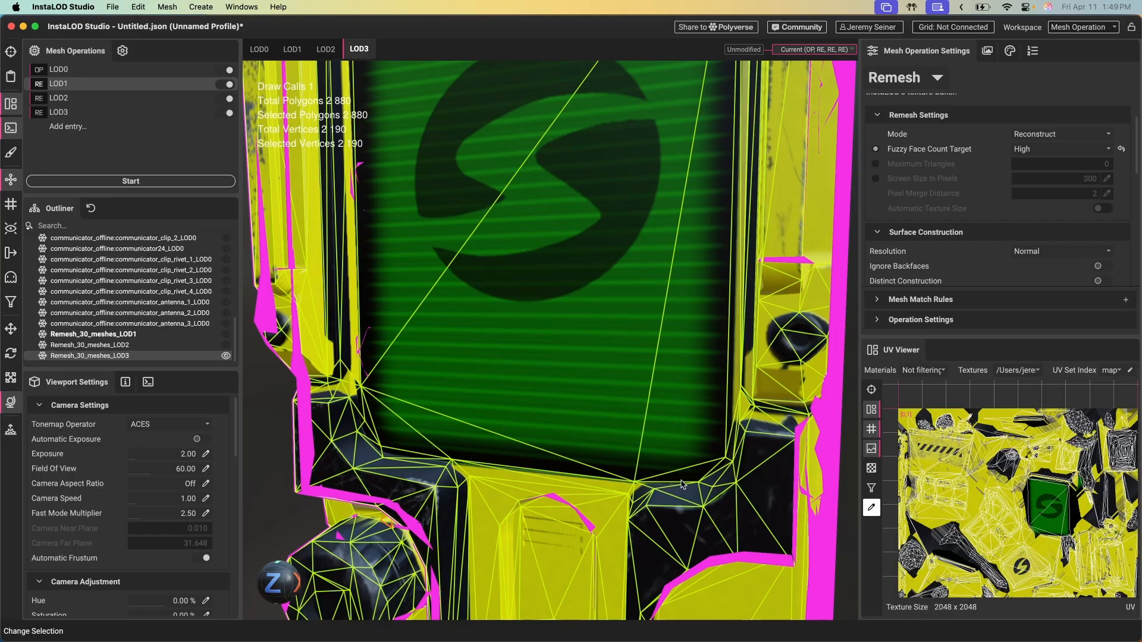
pyautogui.scroll(-8, 689, 409)
pyautogui.keyDown('alt'); pyautogui.moveTo(689, 409); pyautogui.dragTo(649, 338); pyautogui.keyUp('alt')
pyautogui.keyDown('alt'); pyautogui.moveTo(694, 298); pyautogui.dragTo(627, 321); pyautogui.keyUp('alt')
pyautogui.click(736, 322)
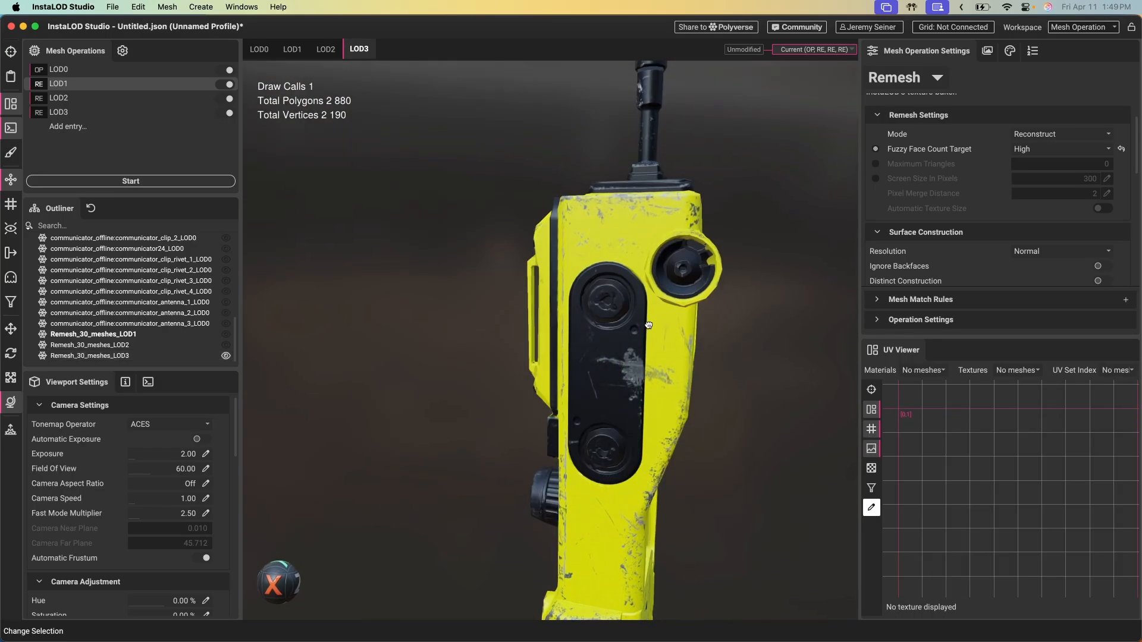
pyautogui.keyDown('alt'); pyautogui.moveTo(735, 322); pyautogui.dragTo(694, 342); pyautogui.keyUp('alt')
pyautogui.click(718, 332)
pyautogui.click(476, 351)
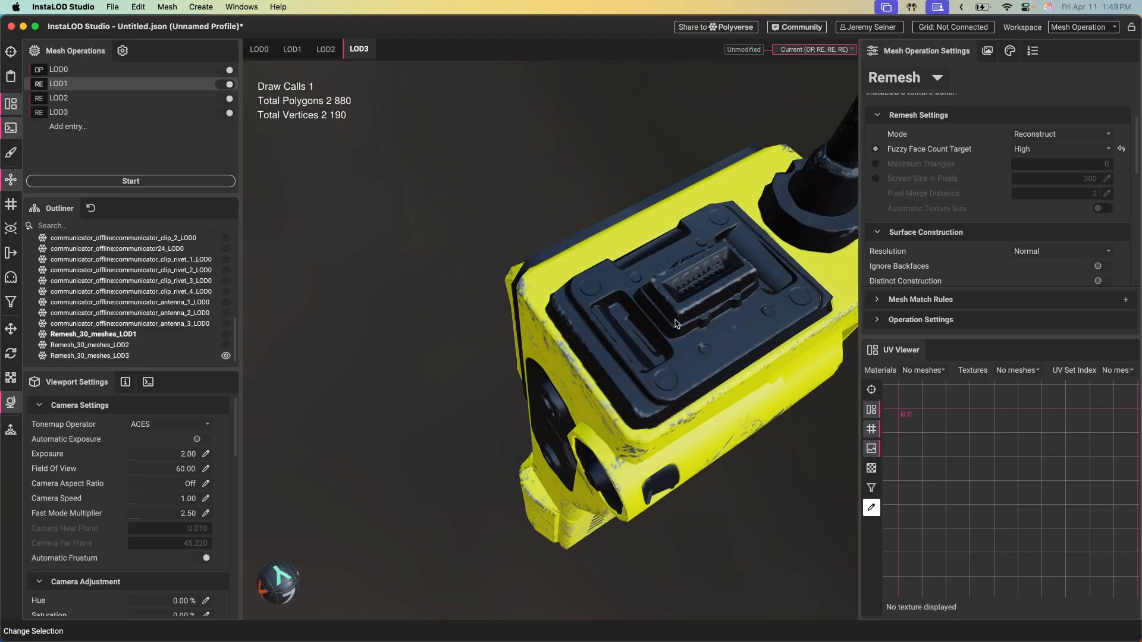
pyautogui.scroll(-10, 675, 324)
pyautogui.keyDown('alt'); pyautogui.moveTo(676, 323); pyautogui.dragTo(630, 306); pyautogui.keyUp('alt')
# - Show the LOD0 result and examine the communicator's detail from several angles
pyautogui.click(260, 50)
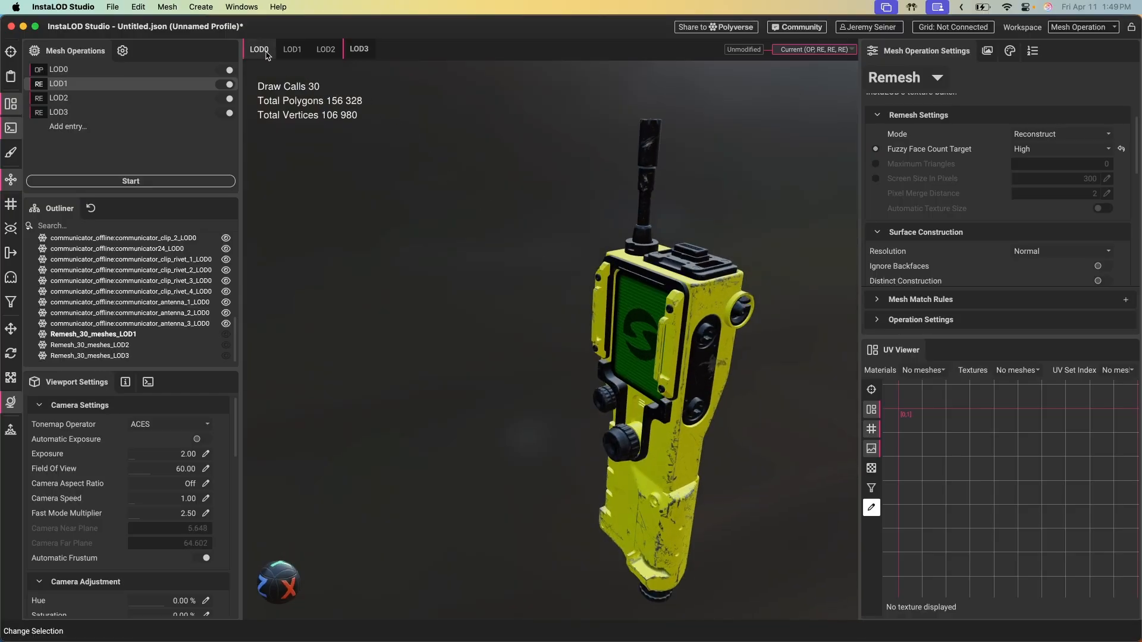
pyautogui.scroll(-3, 604, 329)
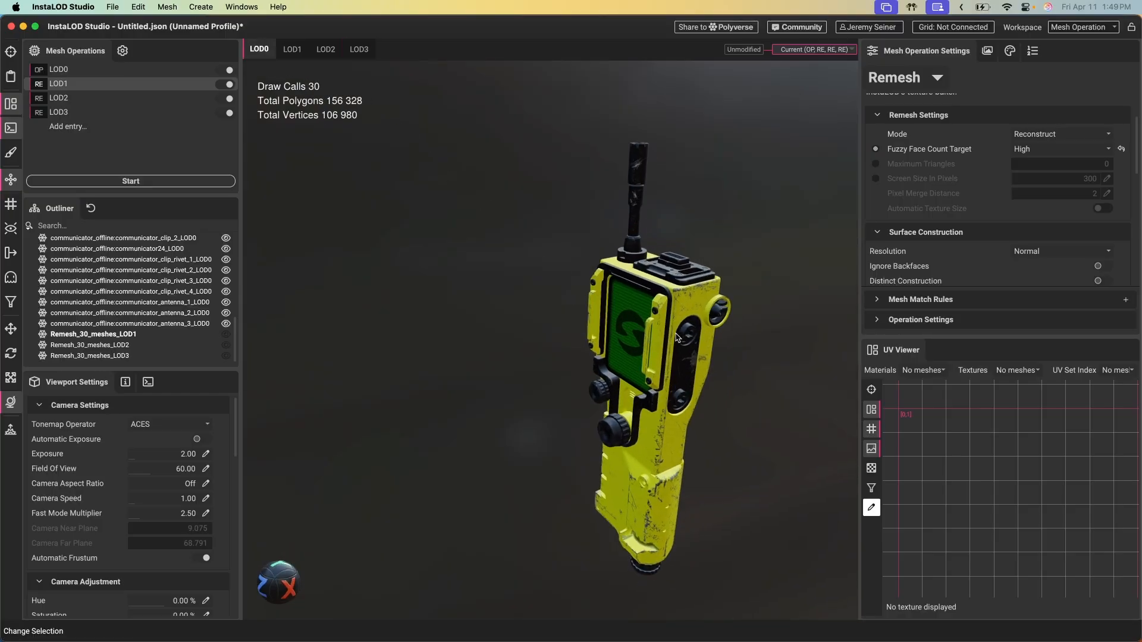
pyautogui.scroll(6, 604, 329)
pyautogui.keyDown('alt'); pyautogui.moveTo(604, 329); pyautogui.dragTo(681, 328); pyautogui.keyUp('alt')
pyautogui.scroll(-4, 703, 296)
pyautogui.keyDown('alt'); pyautogui.moveTo(681, 328); pyautogui.dragTo(682, 299, button='middle'); pyautogui.keyUp('alt')
pyautogui.keyDown('alt'); pyautogui.moveTo(682, 299); pyautogui.dragTo(549, 321); pyautogui.keyUp('alt')
pyautogui.keyDown('alt'); pyautogui.moveTo(541, 280); pyautogui.dragTo(523, 282, button='middle'); pyautogui.keyUp('alt')
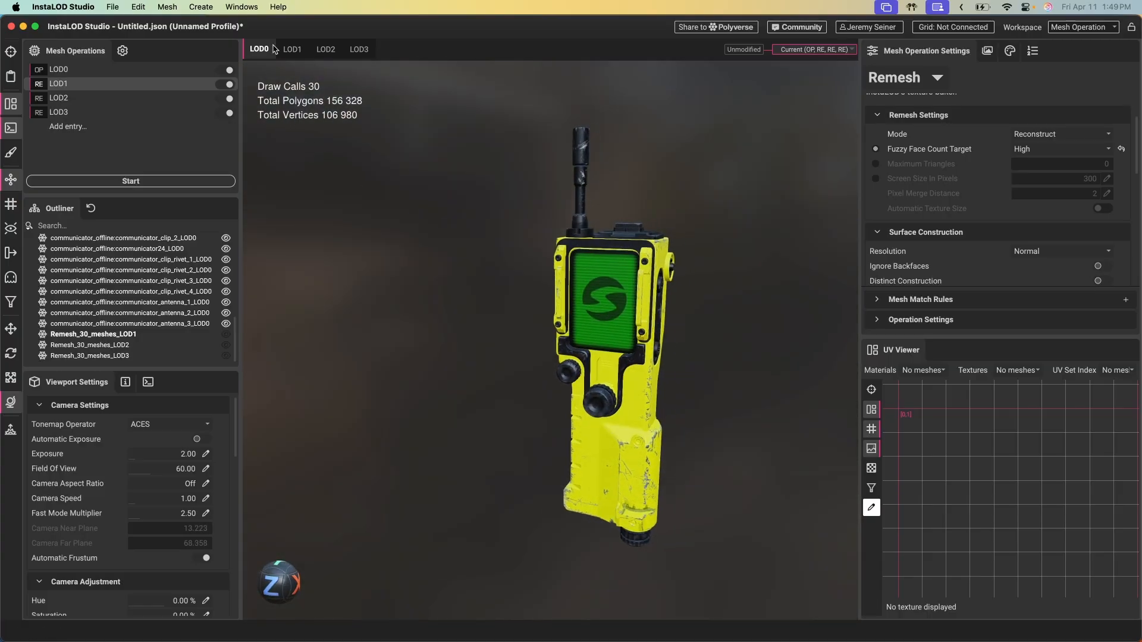
# - Step through LOD1, LOD2 and LOD3 to compare them with LOD0, ending on LOD0
pyautogui.click(292, 49)
pyautogui.click(259, 48)
pyautogui.click(292, 48)
pyautogui.click(326, 49)
pyautogui.click(357, 50)
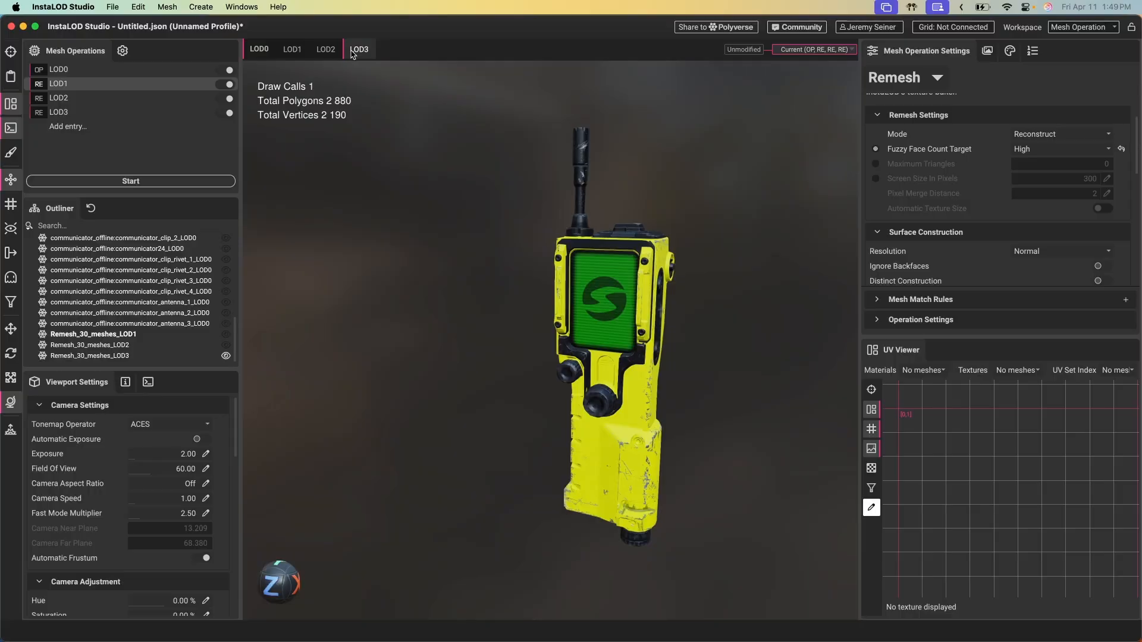
pyautogui.click(259, 48)
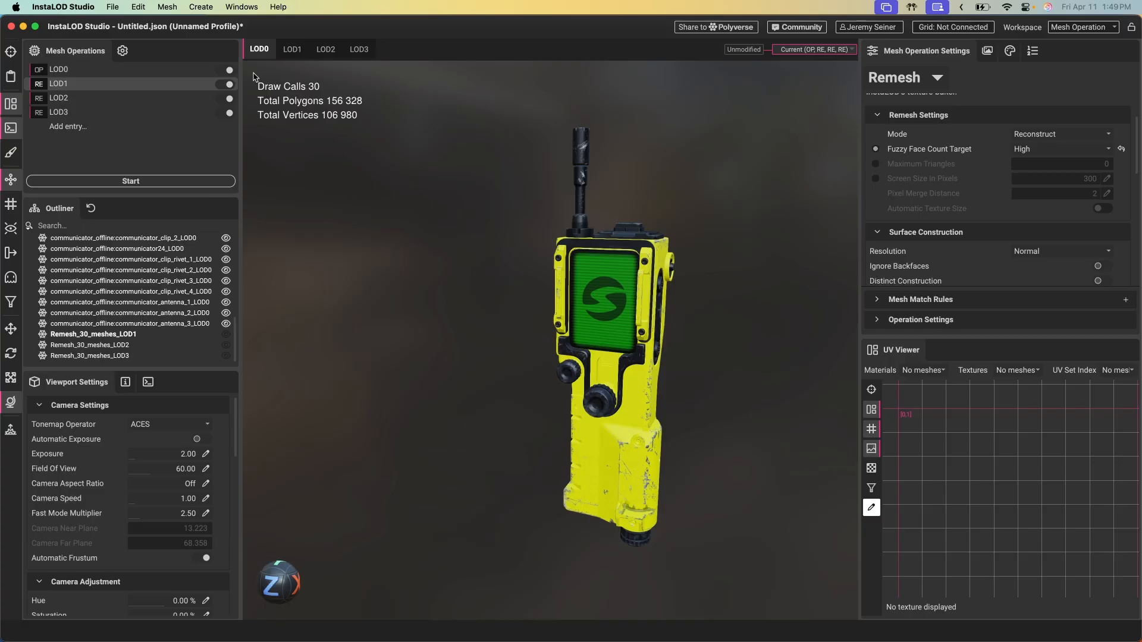
# - Open the recent scene SM_Troll.fbx, discarding the changes to the communicator scene
pyautogui.click(115, 6)
pyautogui.moveTo(178, 136)
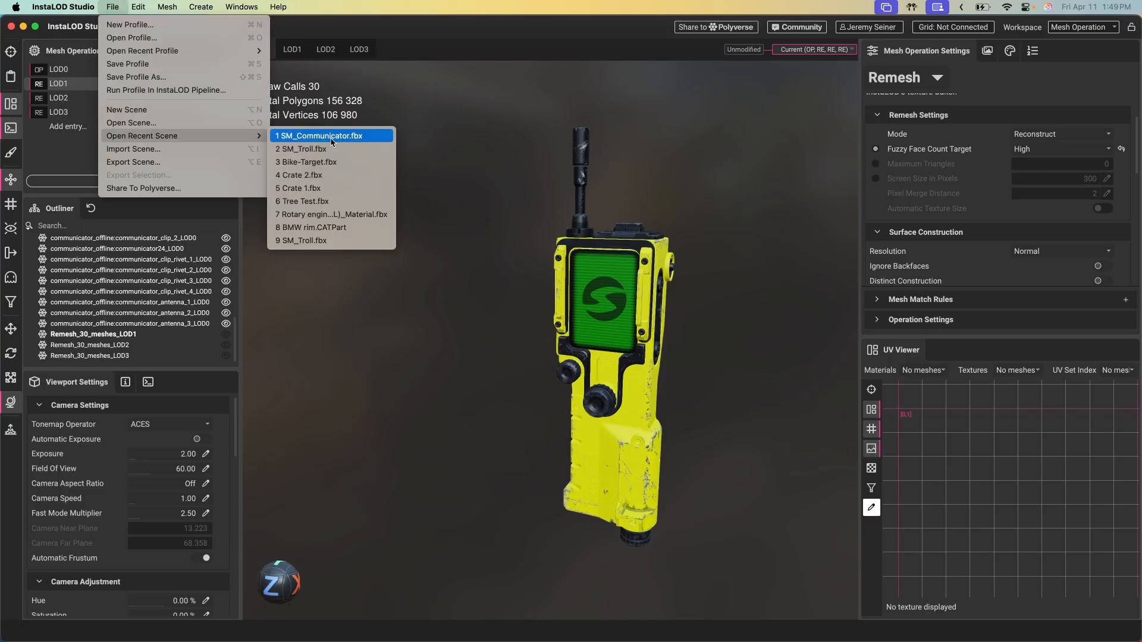
pyautogui.click(315, 148)
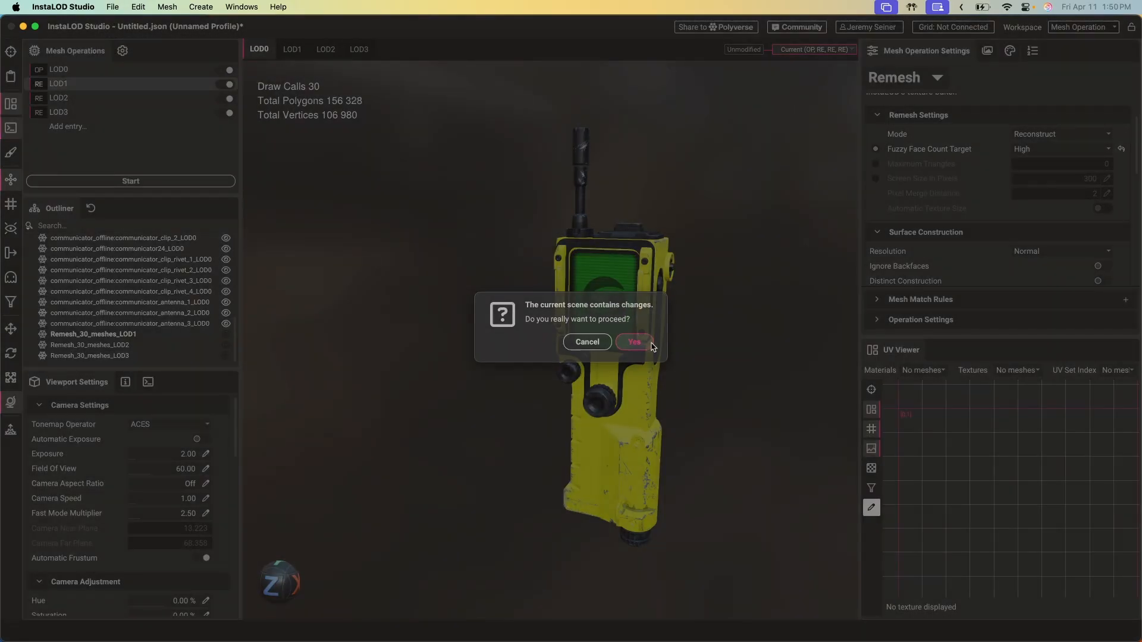
pyautogui.click(634, 338)
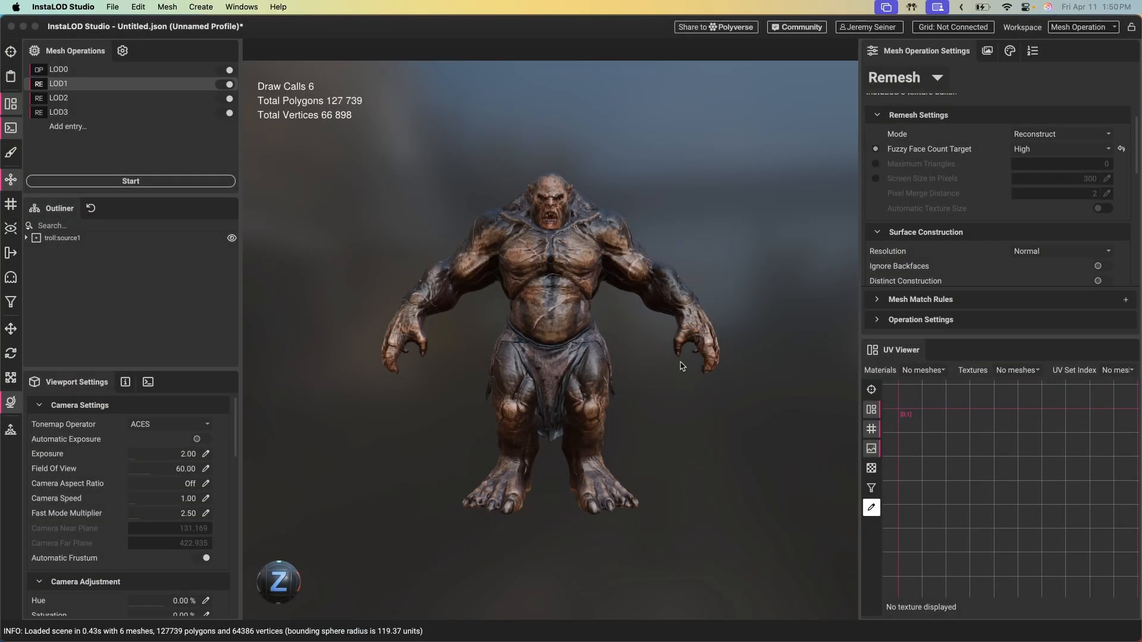
# - Run the LOD0 to LOD3 operation chain on the troll and step through the resulting LODs up to LOD3
pyautogui.moveTo(564, 263); pyautogui.dragTo(519, 267)
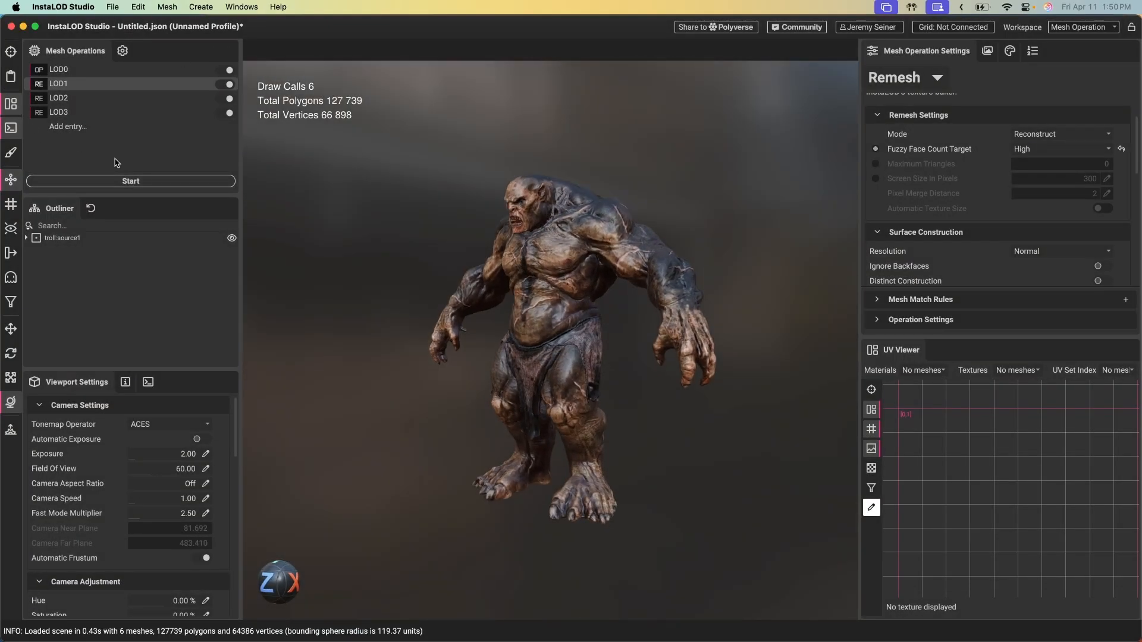
pyautogui.click(156, 186)
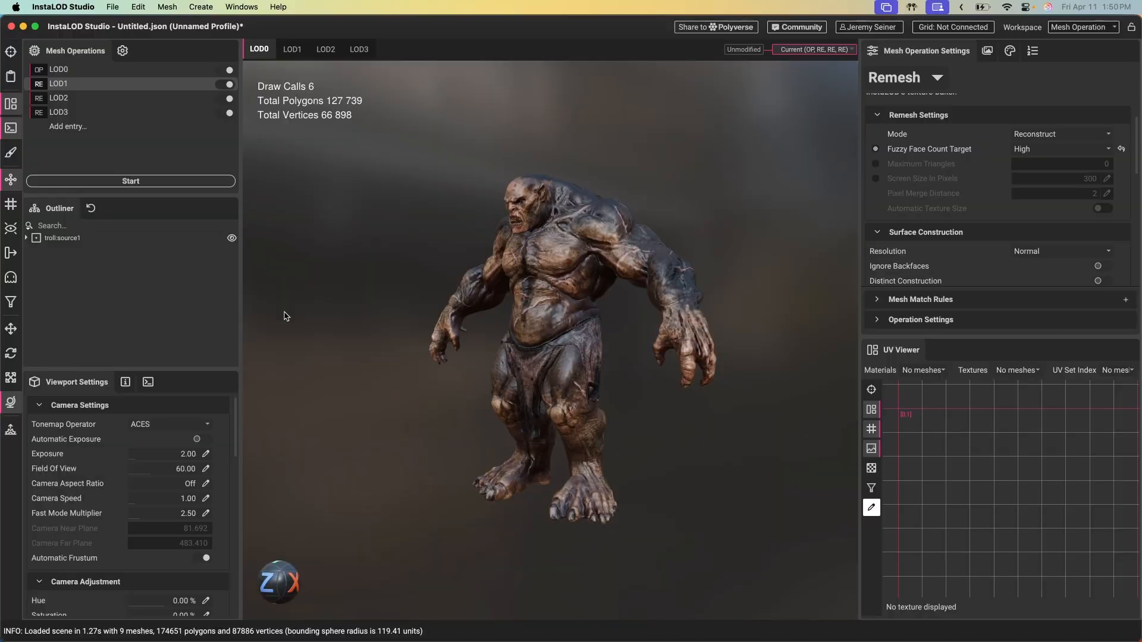
pyautogui.click(293, 51)
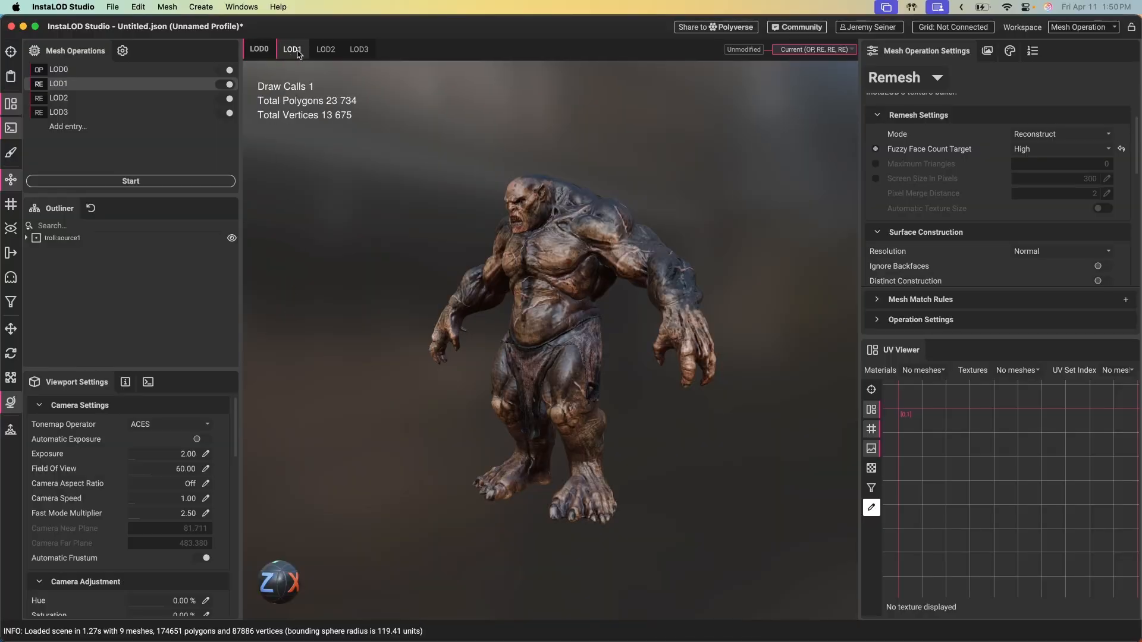
pyautogui.click(326, 51)
pyautogui.click(359, 53)
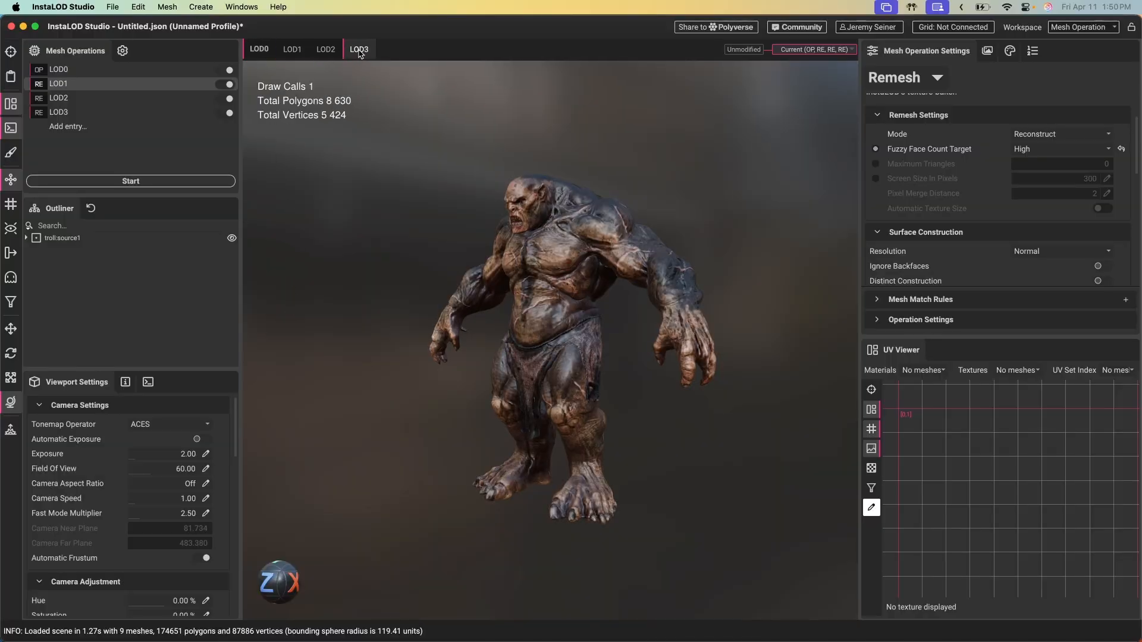
pyautogui.click(359, 53)
# - Select the troll's LOD3 mesh to examine its wireframe up close, then deselect it
pyautogui.scroll(5, 527, 303)
pyautogui.moveTo(527, 265); pyautogui.dragTo(450, 236)
pyautogui.click(549, 244)
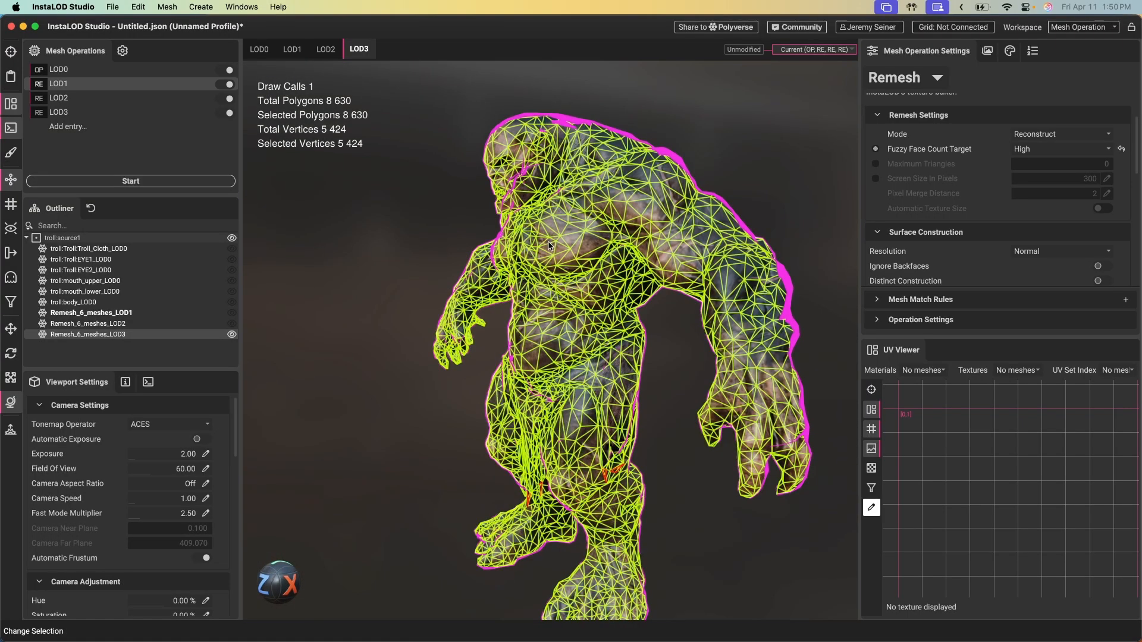
pyautogui.moveTo(548, 245); pyautogui.dragTo(595, 249)
pyautogui.scroll(-5, 549, 246)
pyautogui.click(441, 199)
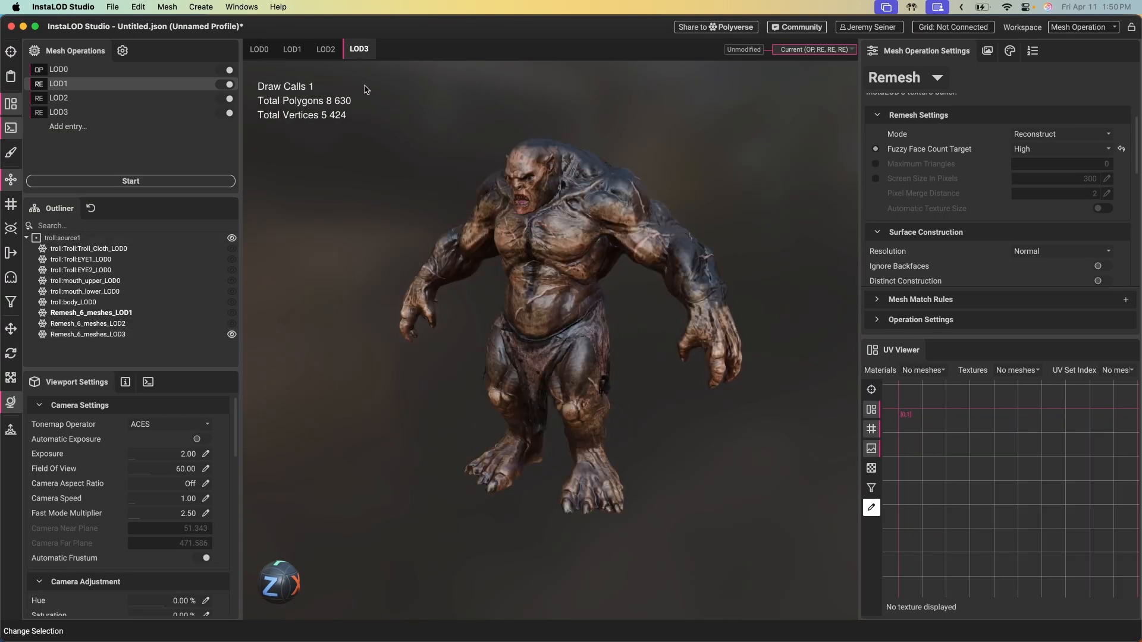
# - Compare the troll's LODs by stepping back from LOD2 to LOD0 and forward again to LOD3
pyautogui.click(326, 50)
pyautogui.click(292, 50)
pyautogui.click(260, 50)
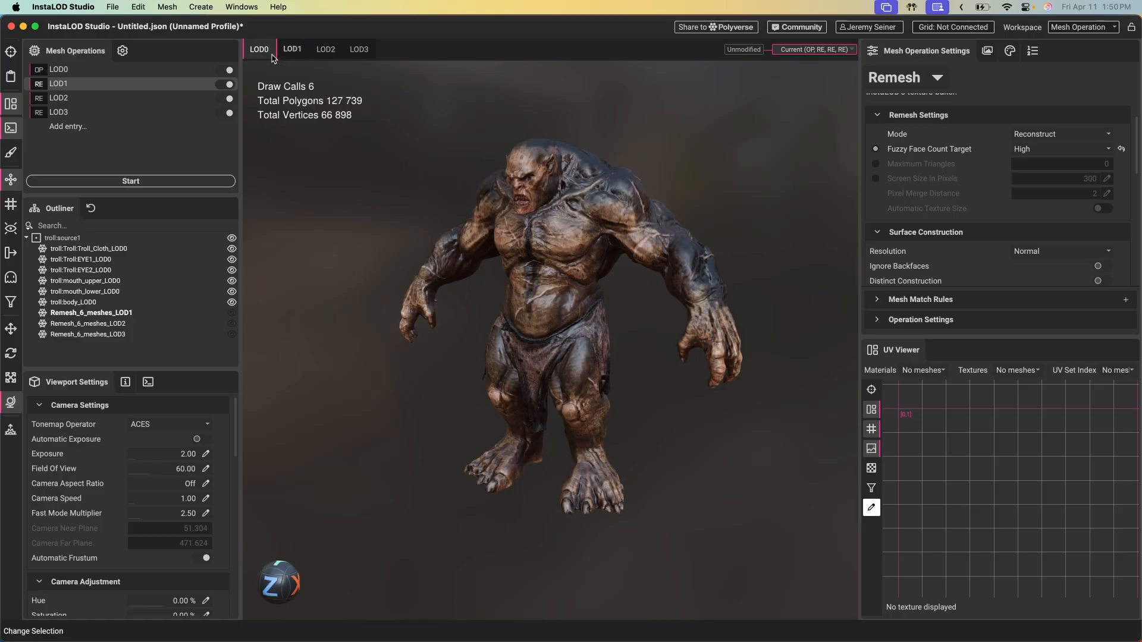
pyautogui.click(292, 50)
pyautogui.click(325, 50)
pyautogui.click(358, 50)
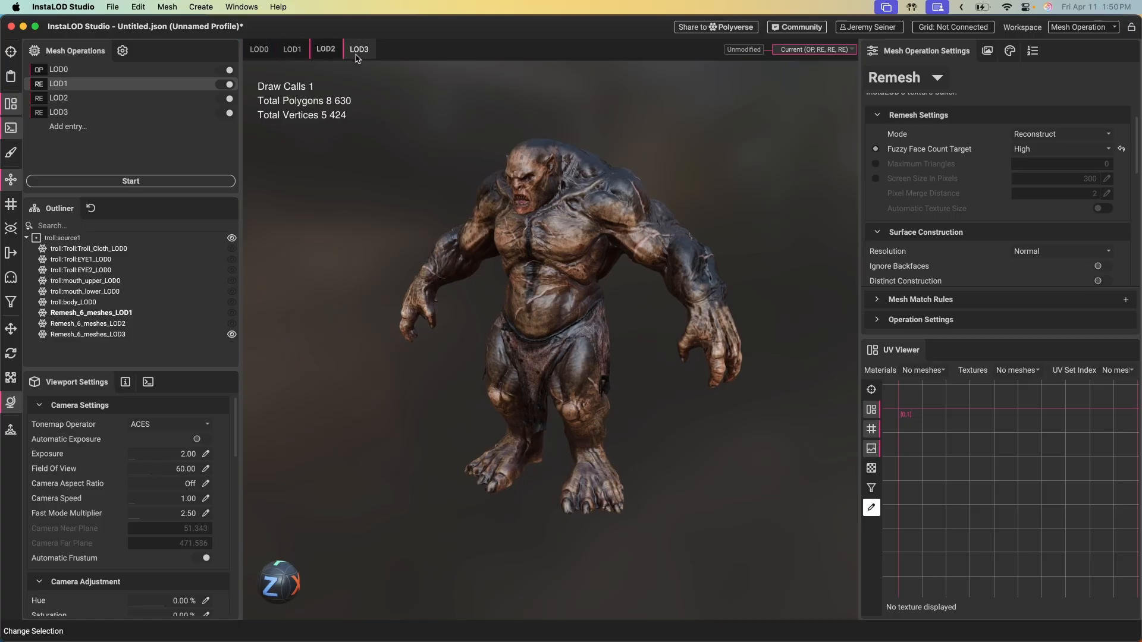
# - Open the dialog for running the profile in InstaLOD Pipeline, review its output and input file settings, then close it
pyautogui.click(112, 7)
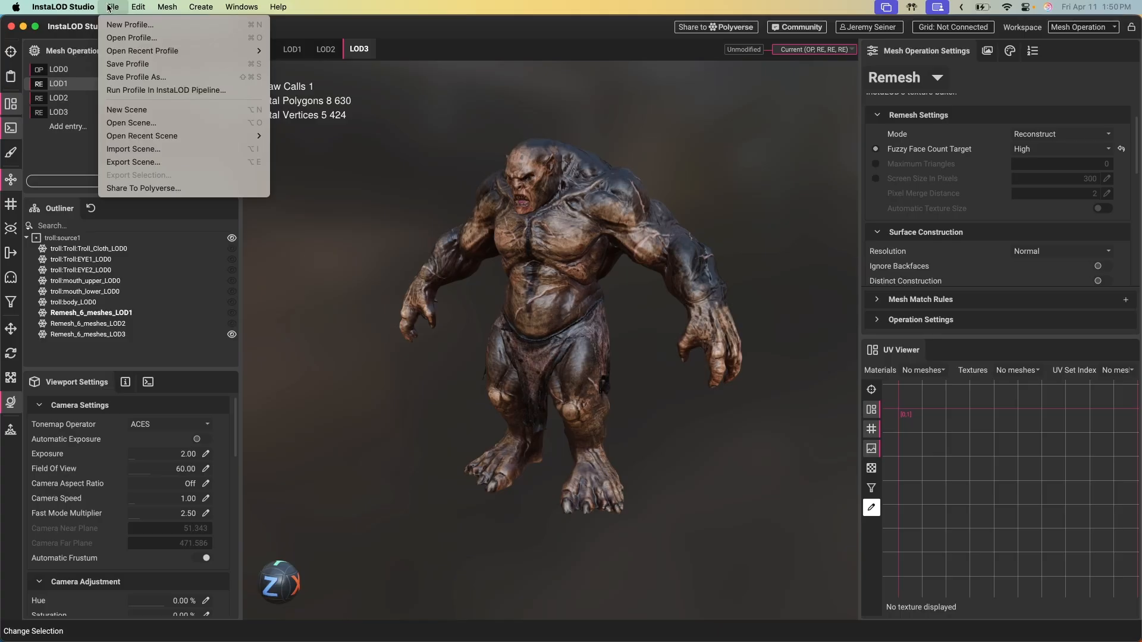
pyautogui.click(306, 122)
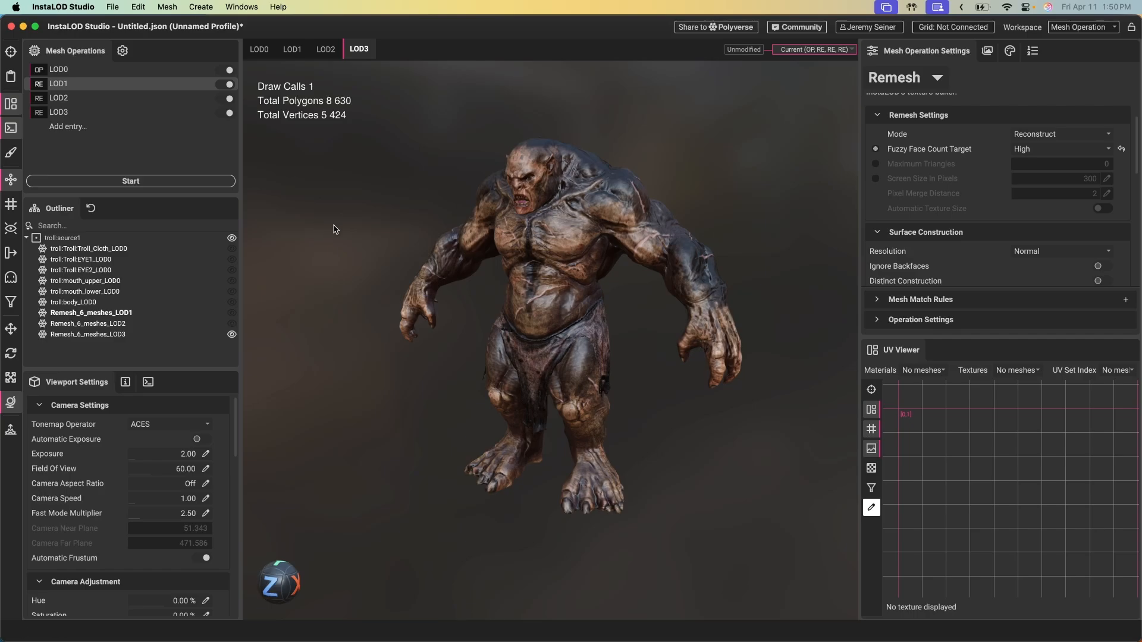
pyautogui.click(112, 6)
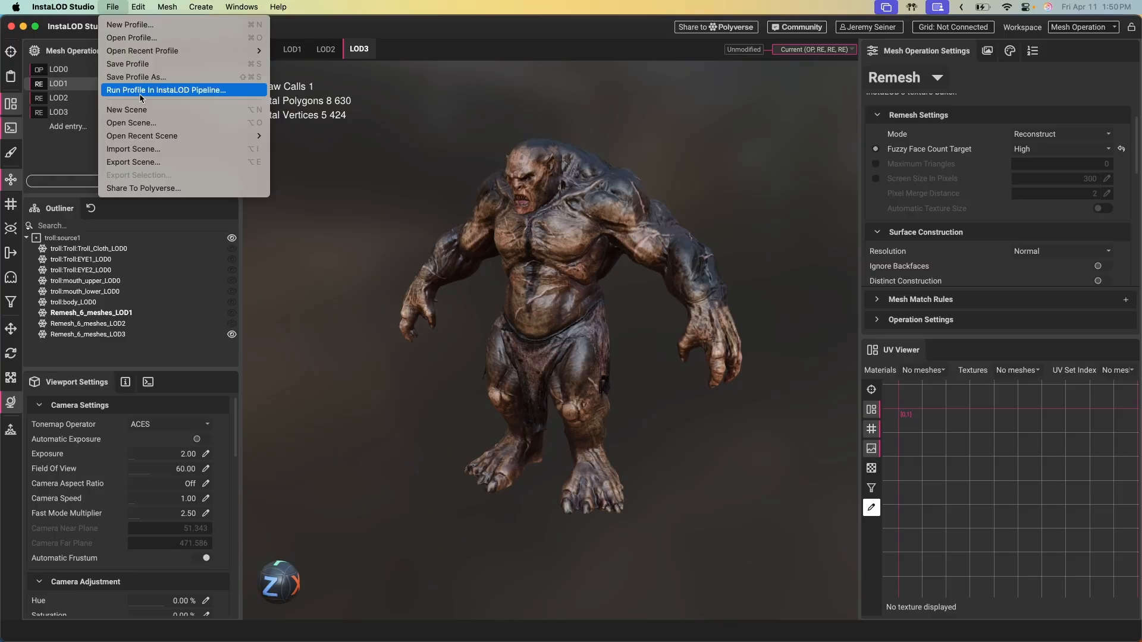
pyautogui.click(166, 90)
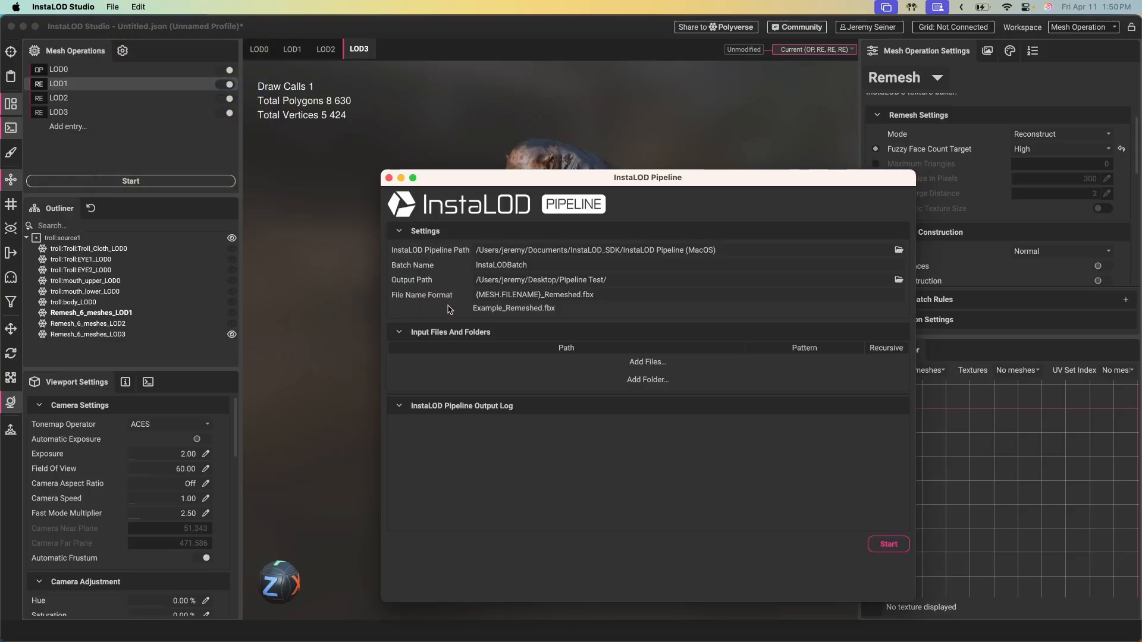
pyautogui.moveTo(528, 179); pyautogui.dragTo(464, 118)
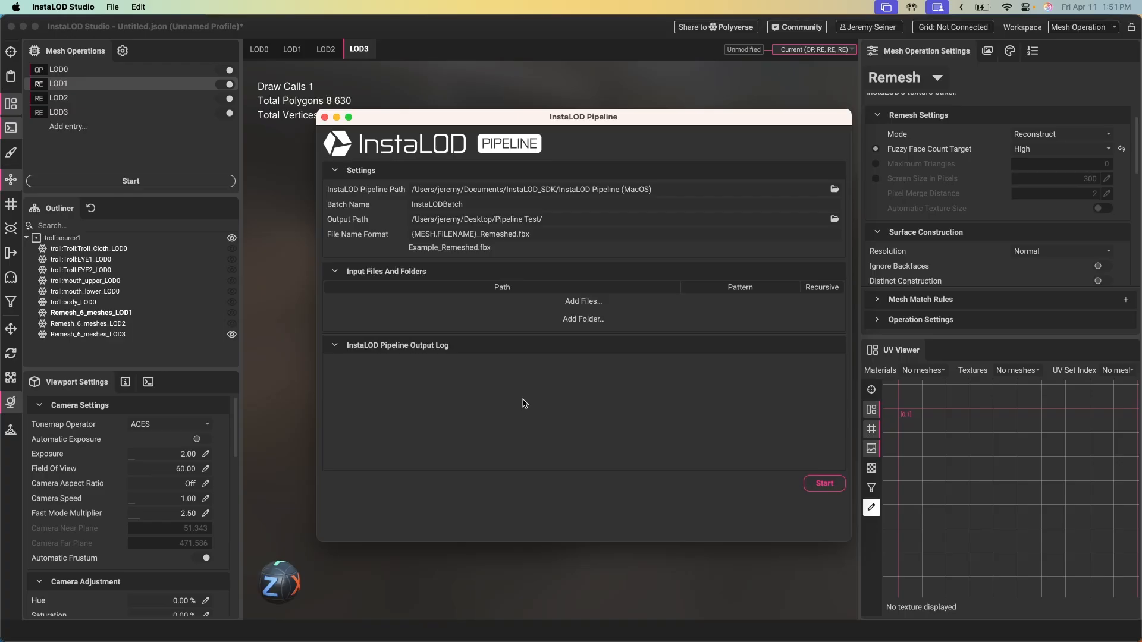
pyautogui.click(424, 219)
pyautogui.click(325, 117)
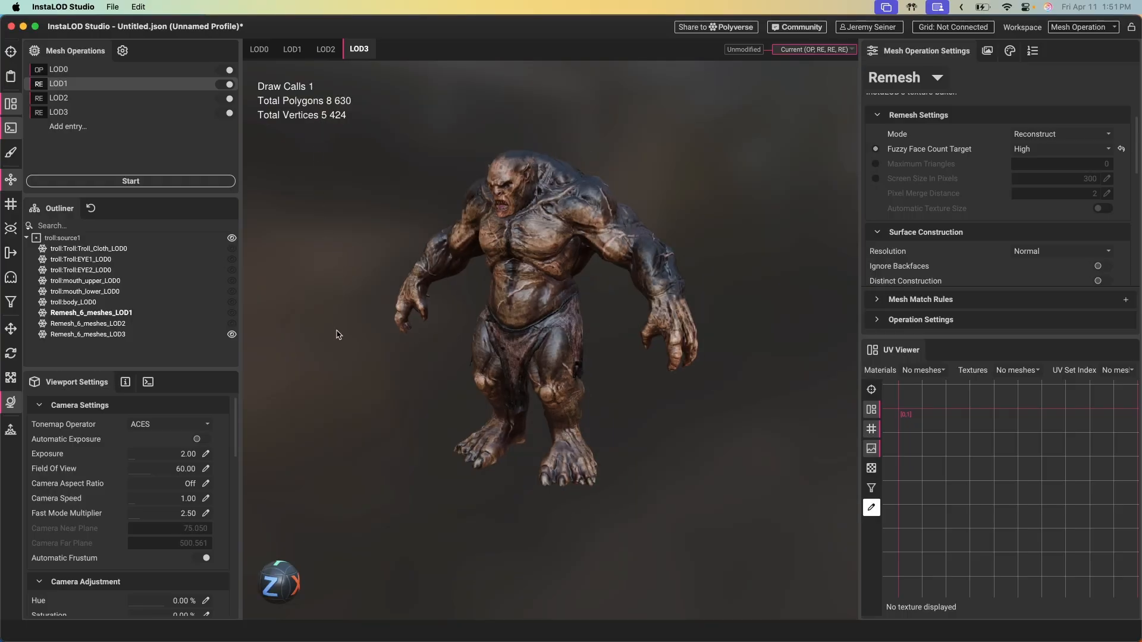
pyautogui.moveTo(358, 346); pyautogui.dragTo(550, 327)
pyautogui.keyDown('shift'); pyautogui.moveTo(483, 333); pyautogui.dragTo(502, 338); pyautogui.keyUp('shift')
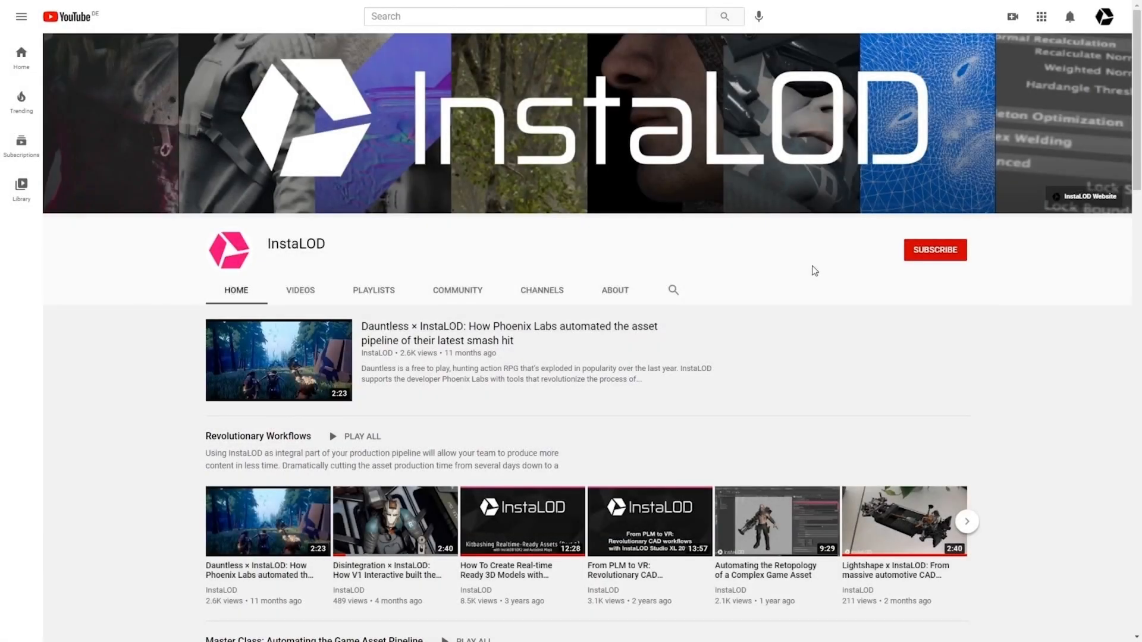
# - Subscribe to the InstaLOD channel on YouTube
pyautogui.click(927, 262)
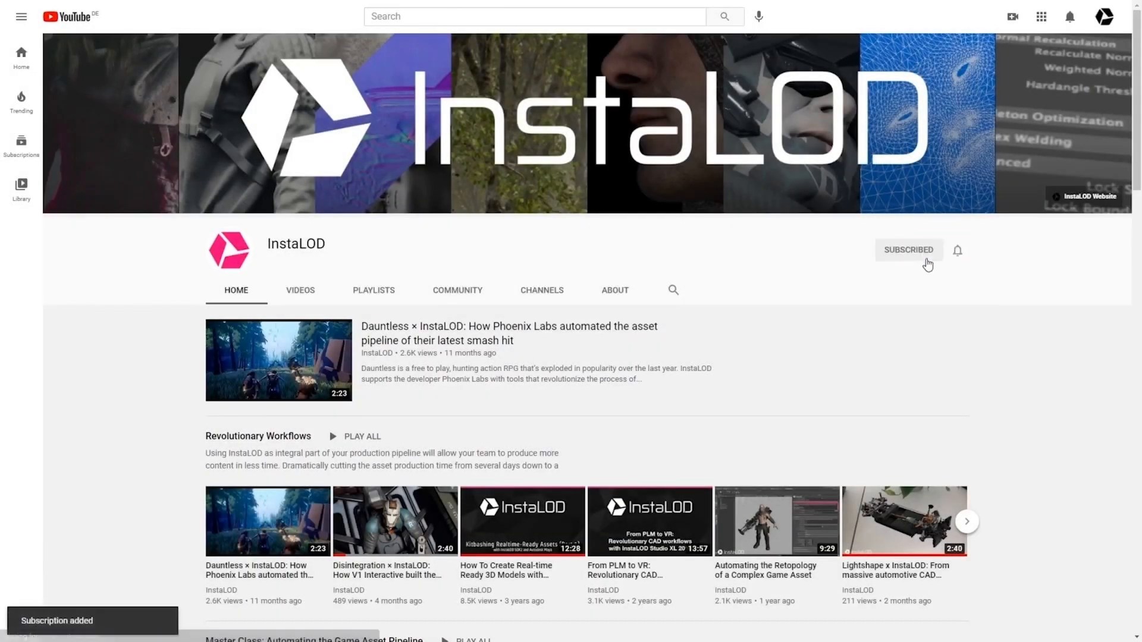